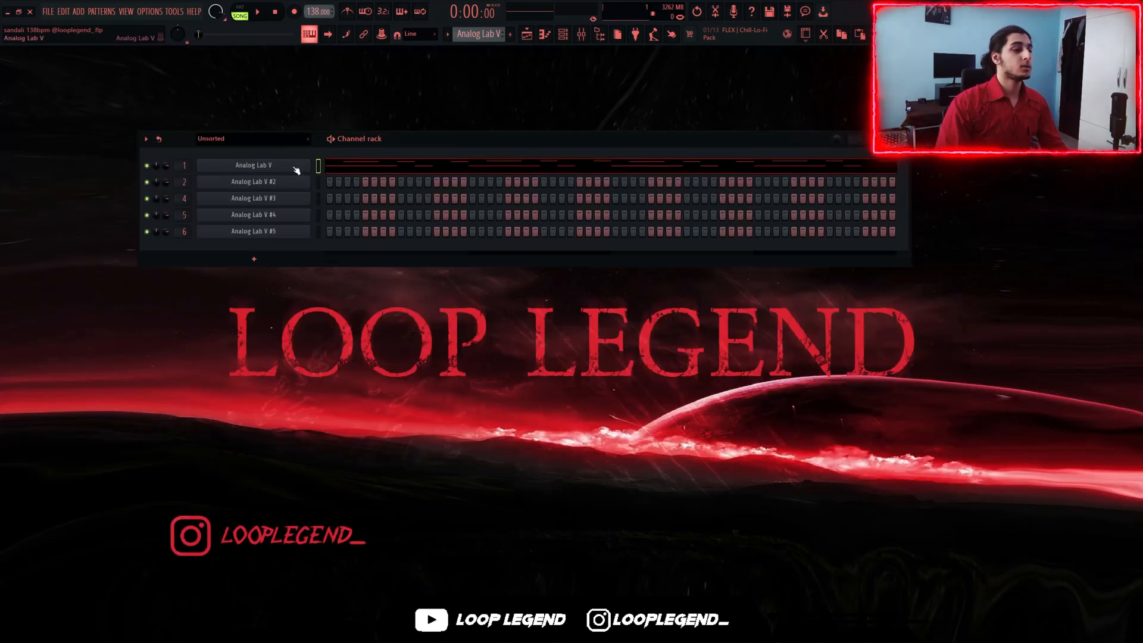
Open the first Analog Lab V channel's instrument and look over its loaded Rest preset.
left_click(282, 169)
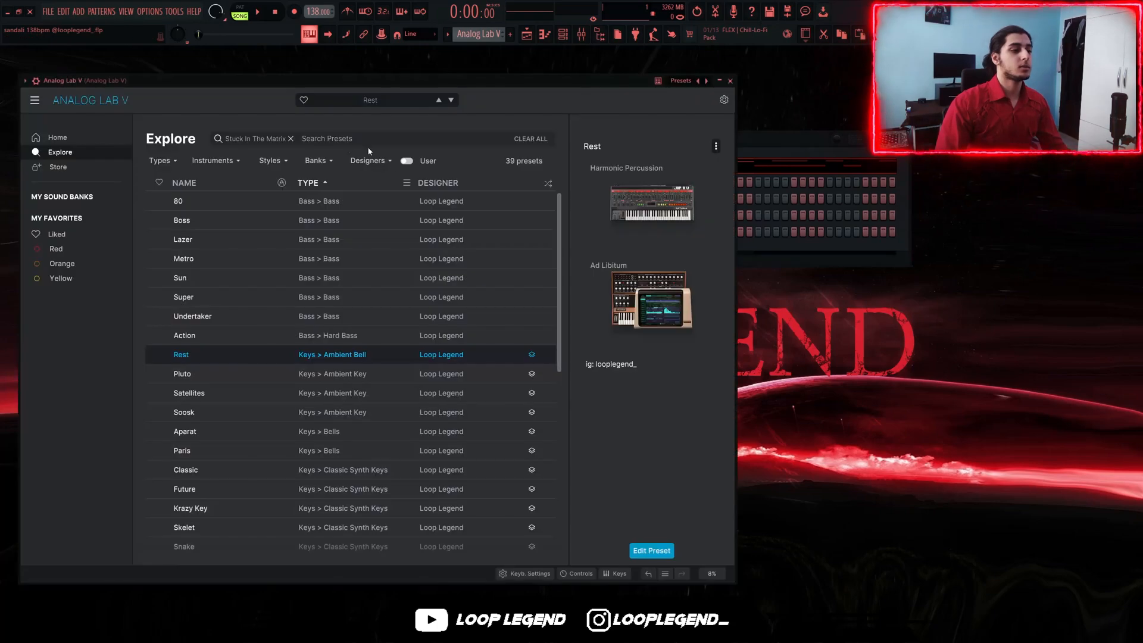
left_click_drag(399, 83, 469, 71)
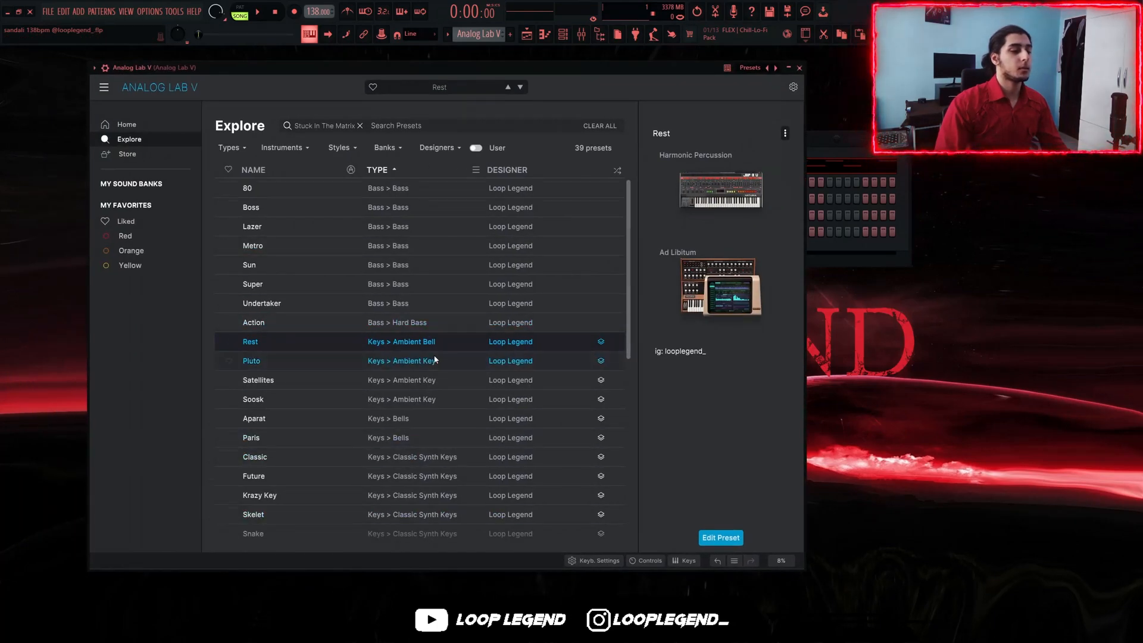
scroll(415, 279, "down", 1)
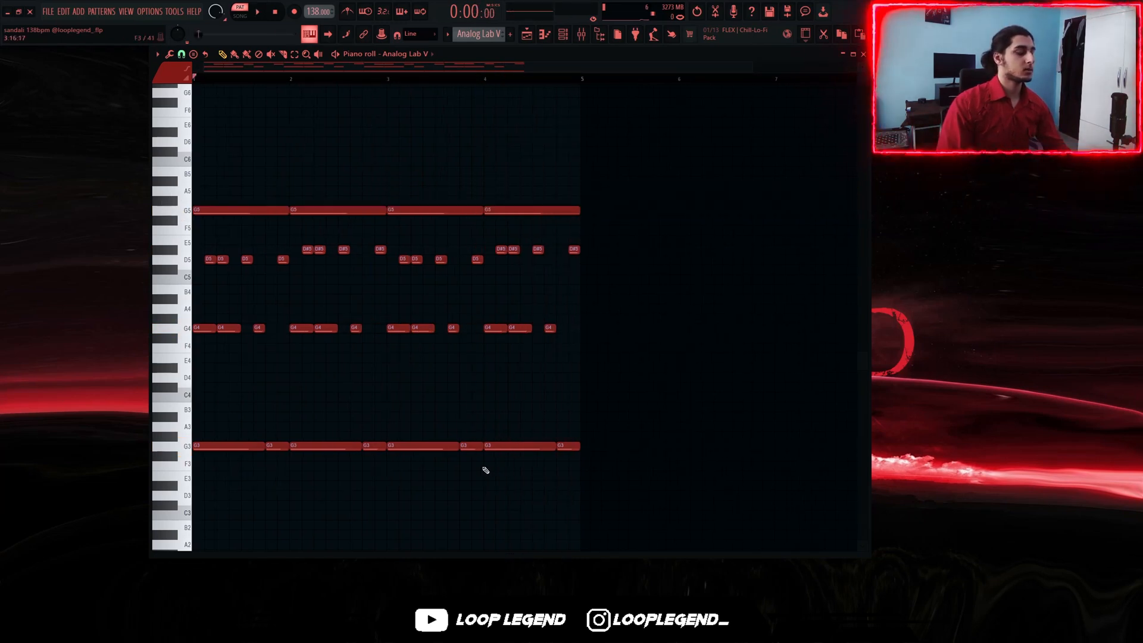
Try the Analog Lab V pattern with only the D and D# notes, lowered an octave, and undo the note changes.
left_click_drag(613, 468, 144, 400)
left_click(174, 210)
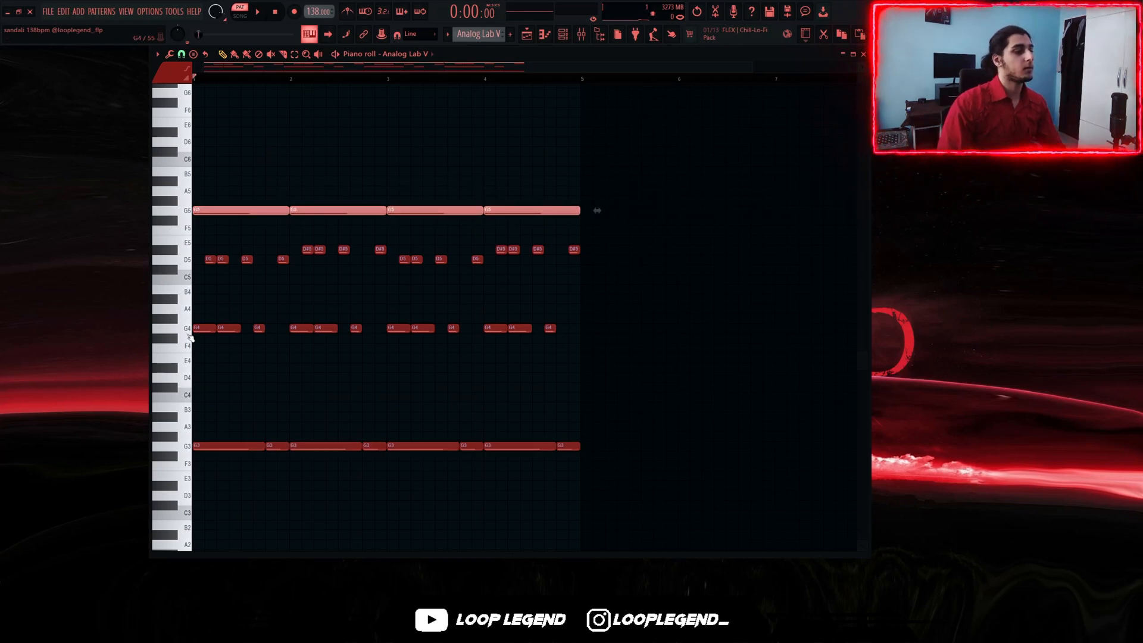
left_click_drag(178, 310, 177, 242)
key("ctrl+Down")
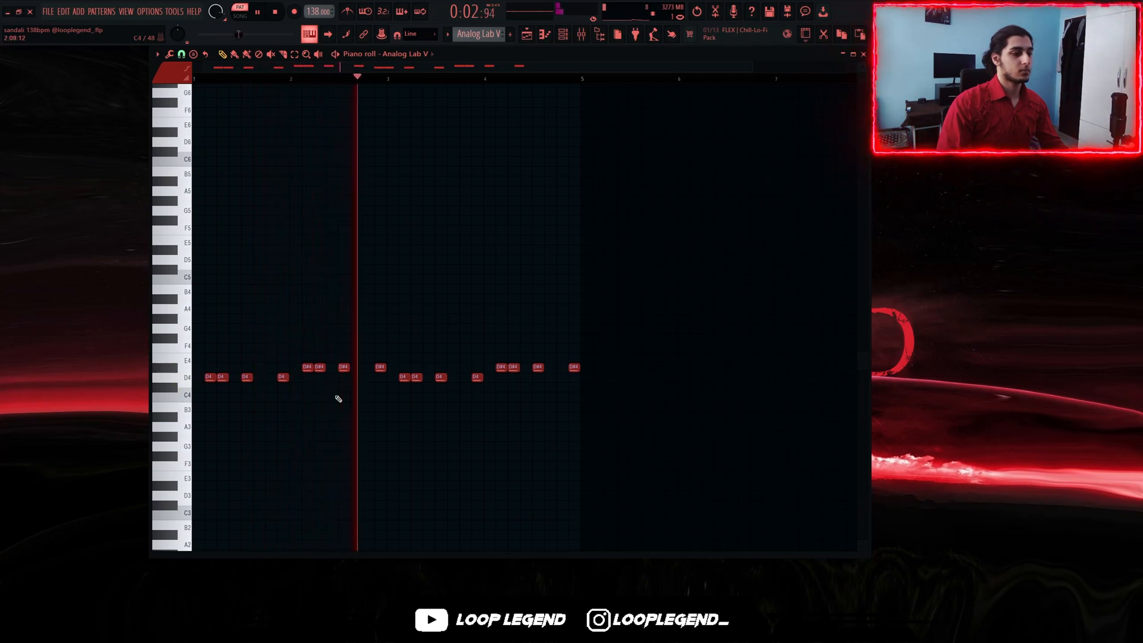
key("ctrl+z")
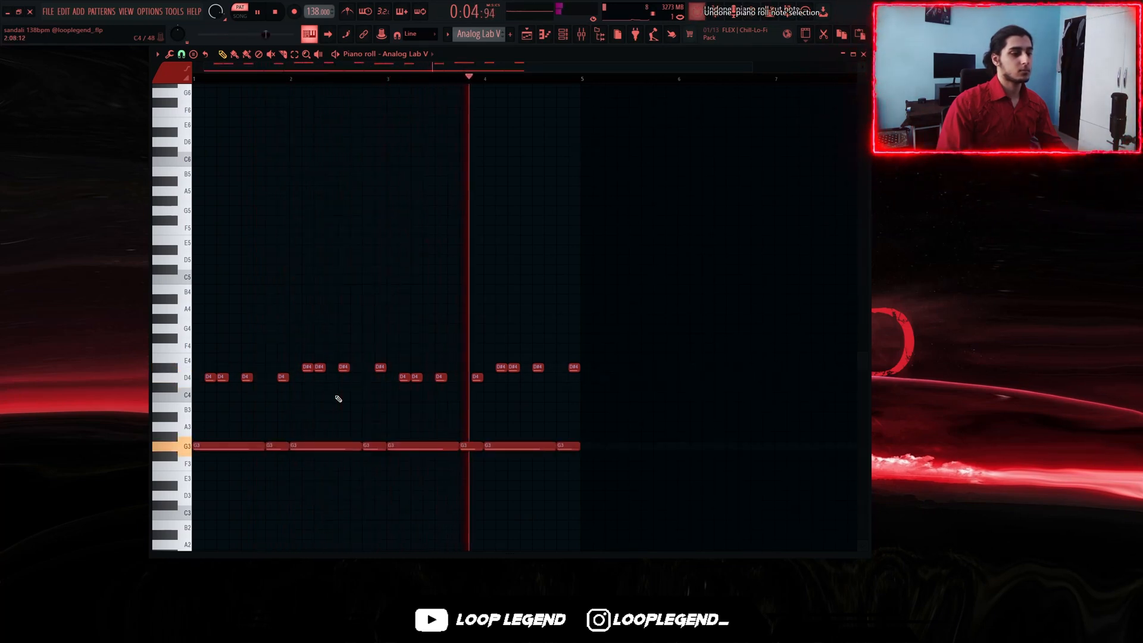
key("ctrl+z")
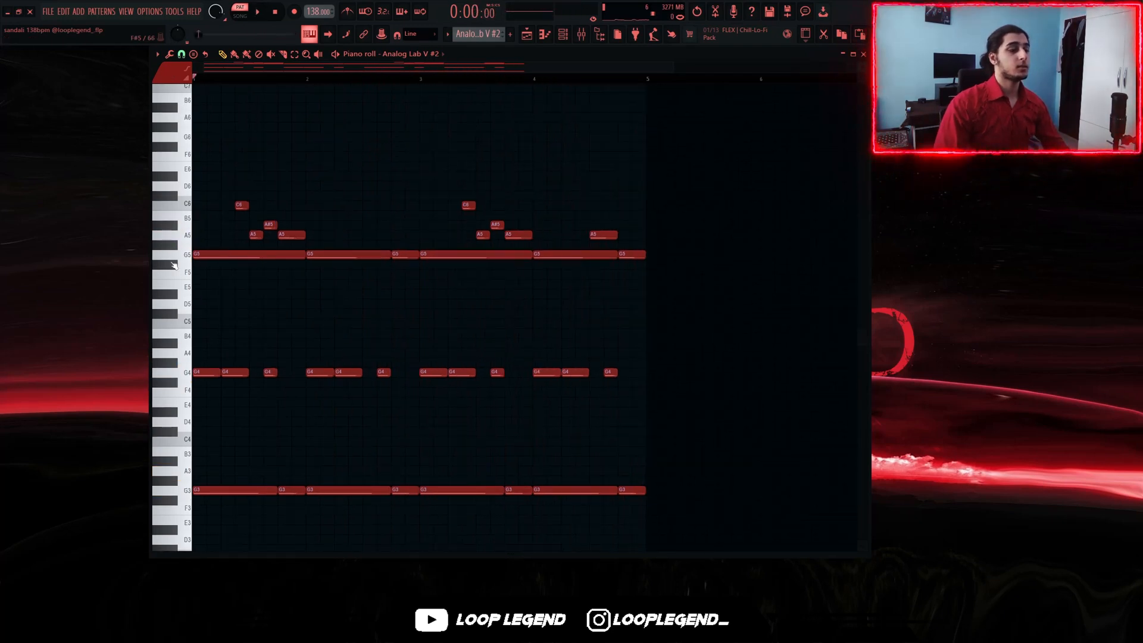
Remove the G3, G4 and G5 notes from the Analog Lab V #2 pattern and play the remaining melody.
left_click_drag(182, 504, 184, 274)
left_click_drag(179, 197, 177, 238)
left_click_drag(285, 173, 292, 191)
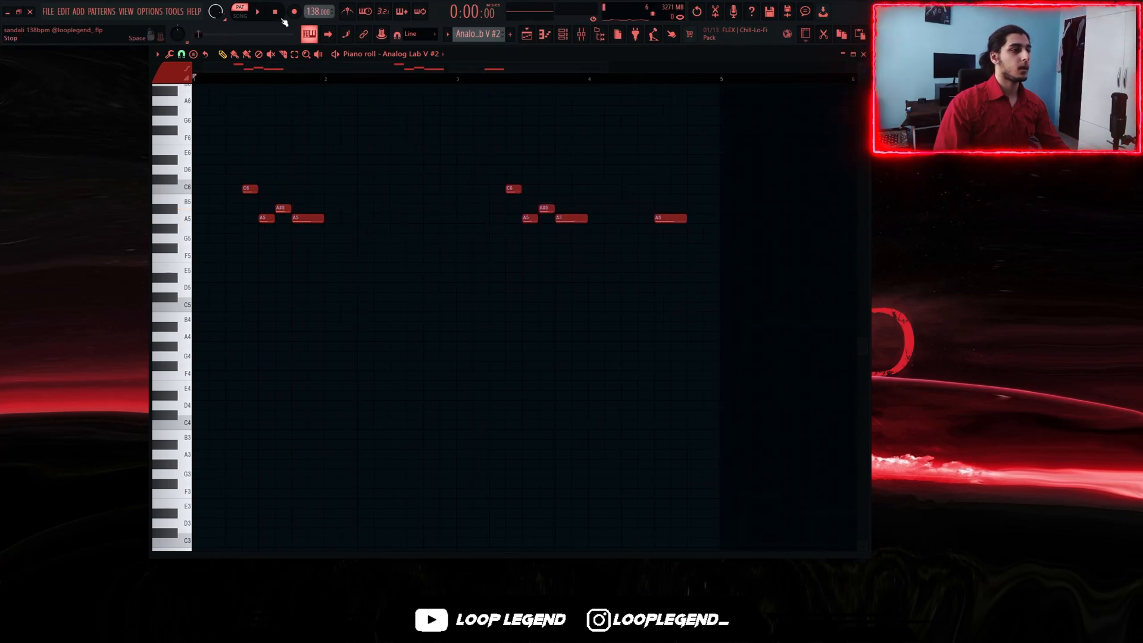
scroll(250, 239, "up", 3)
scroll(208, 239, "down", 3)
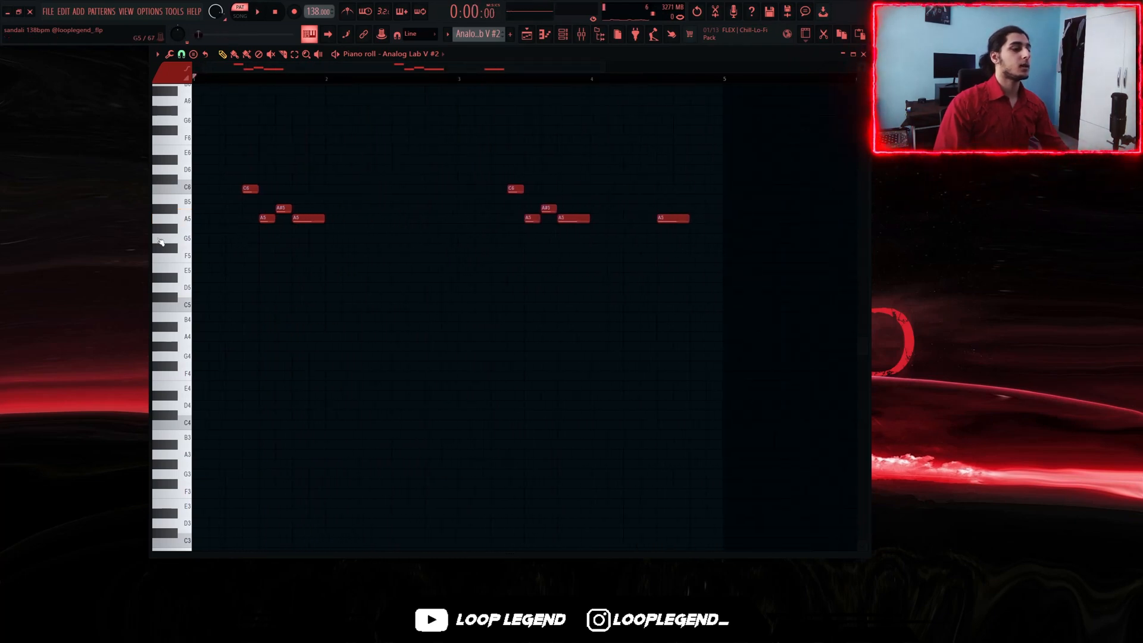
scroll(195, 233, "up", 2)
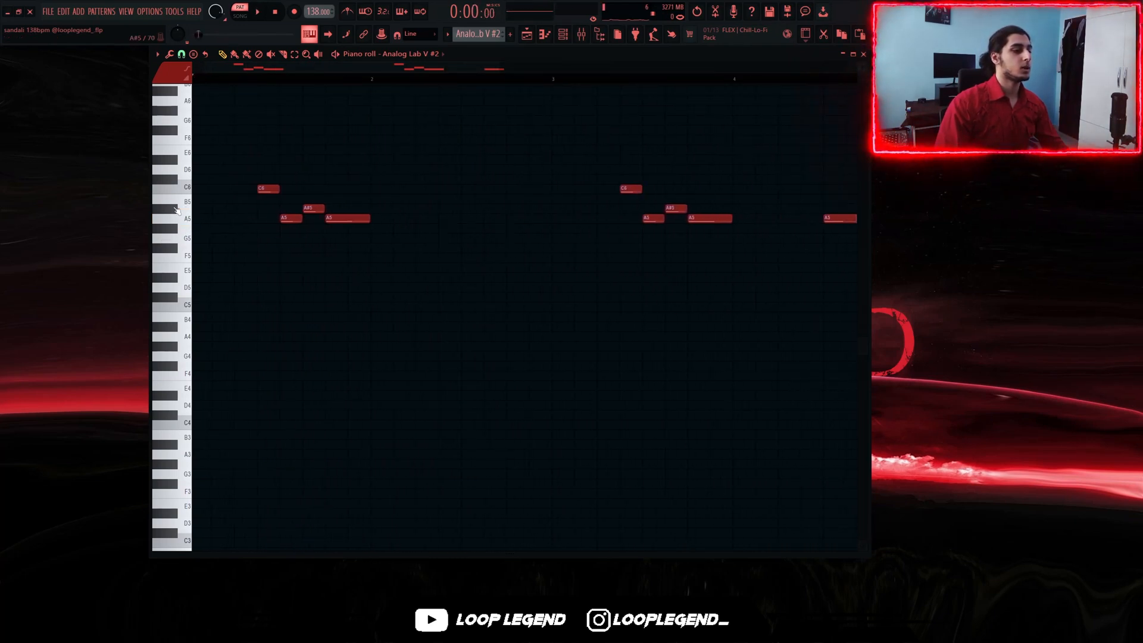
scroll(197, 196, "down", 2)
key("space")
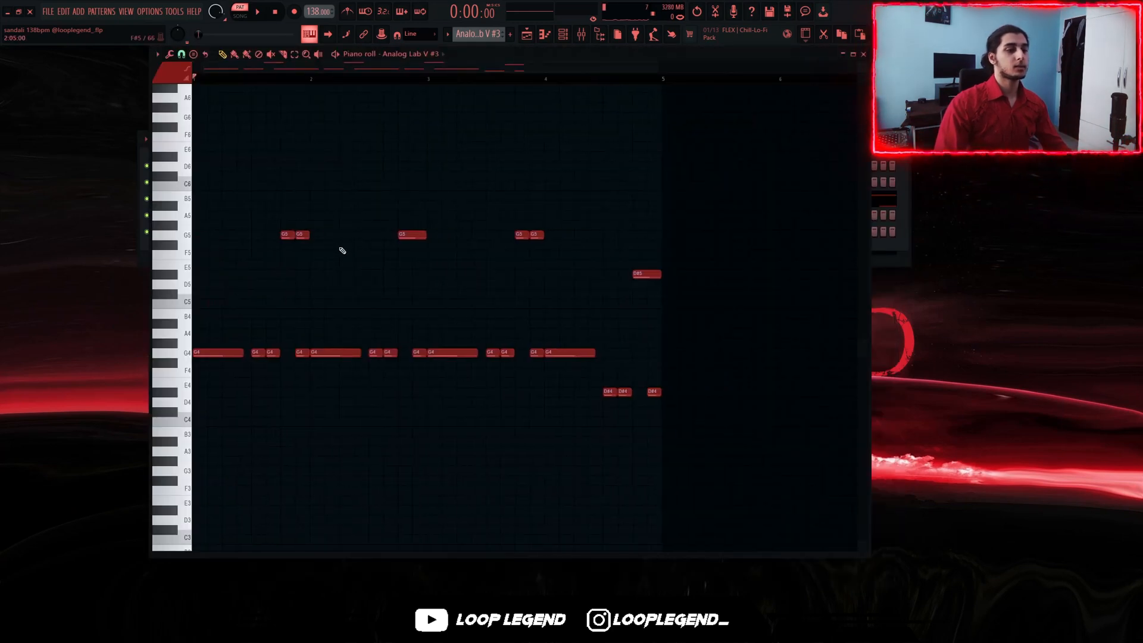
Play back the Analog Lab V #3 pattern from the start twice.
key("space")
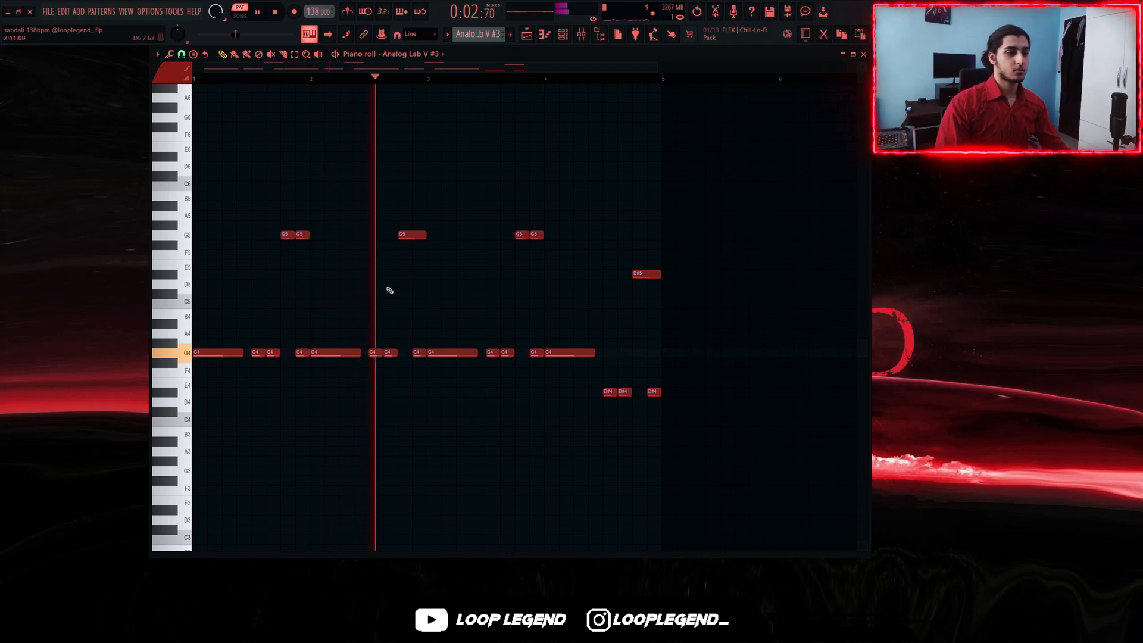
key("space")
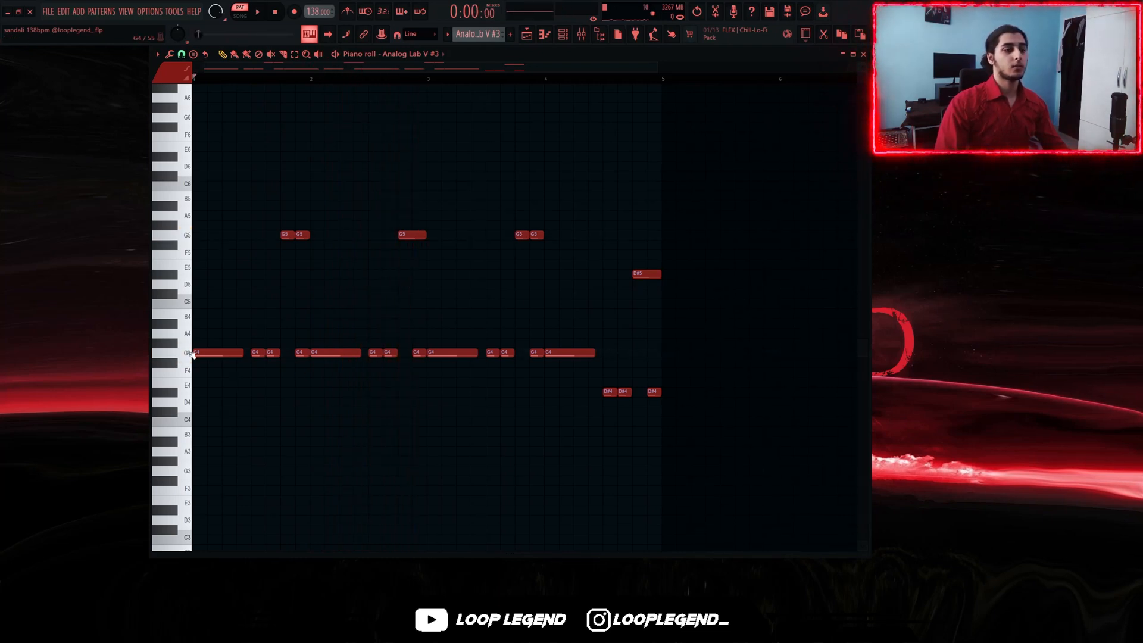
key("space")
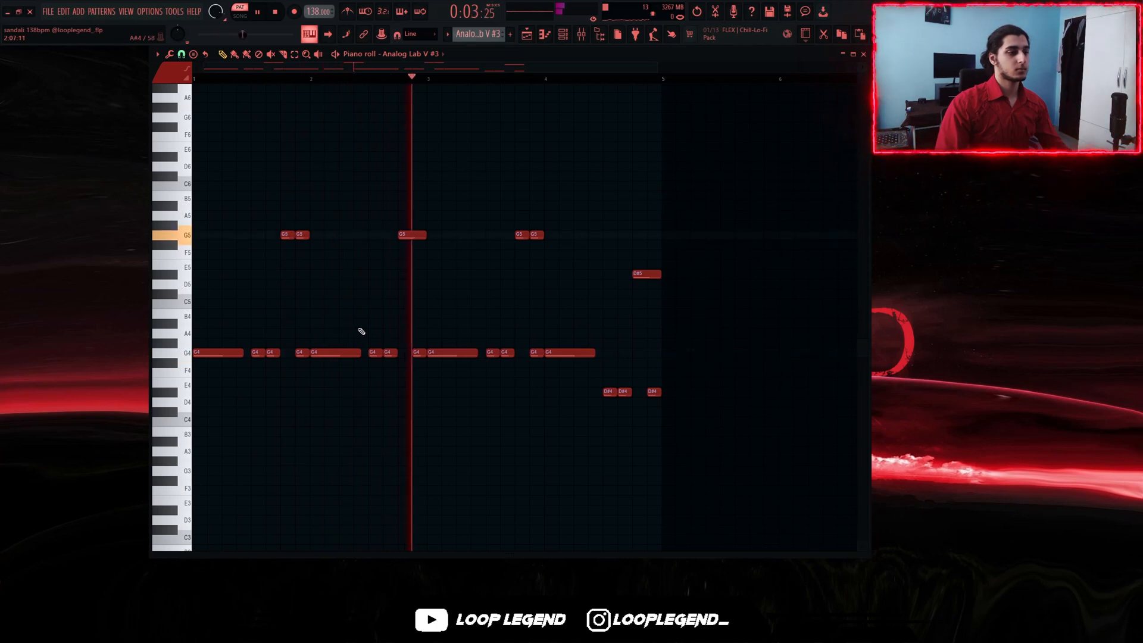
key("space")
Try lowering the G5 notes of the Analog Lab V #3 pattern an octave to G4, and move them back up.
scroll(366, 330, "up", 3)
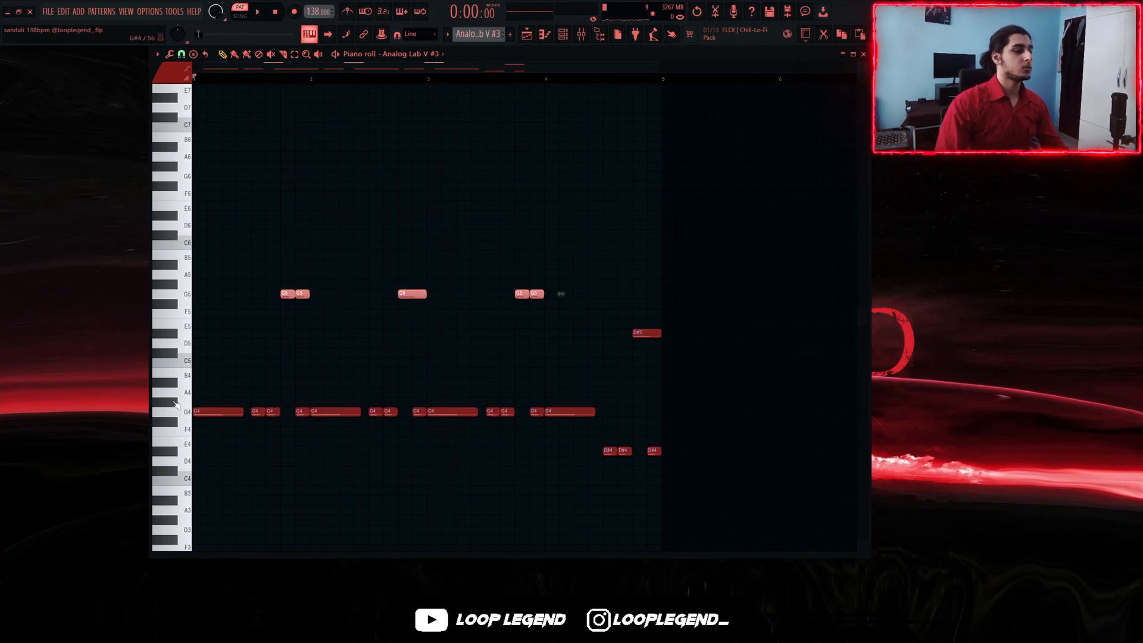
key("ctrl+Down")
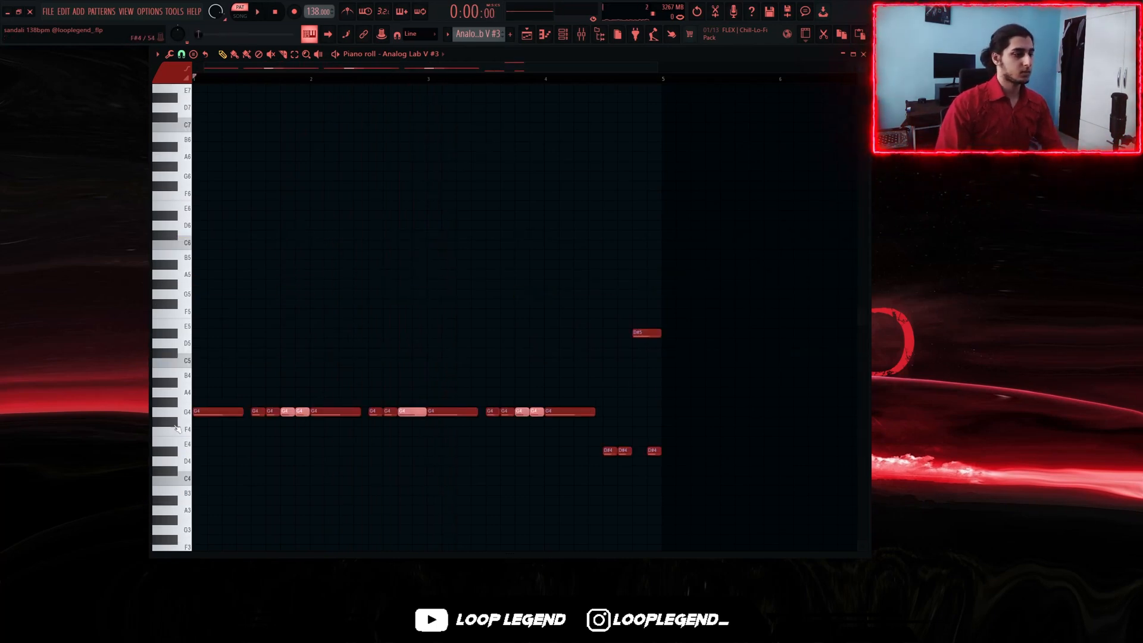
scroll(195, 415, "up", 2)
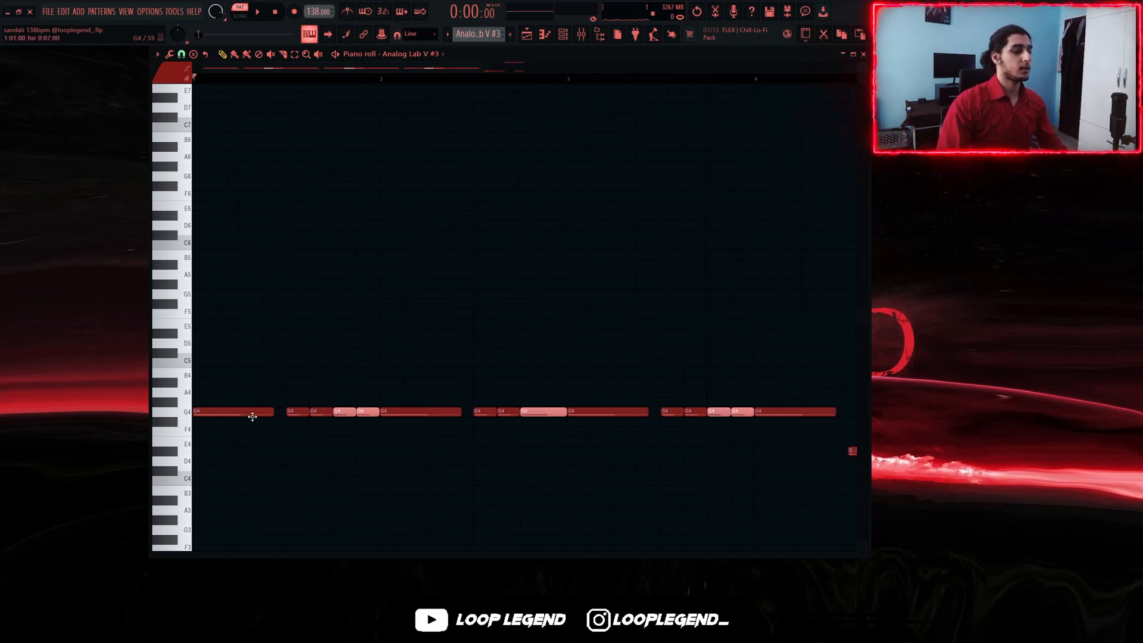
key("space")
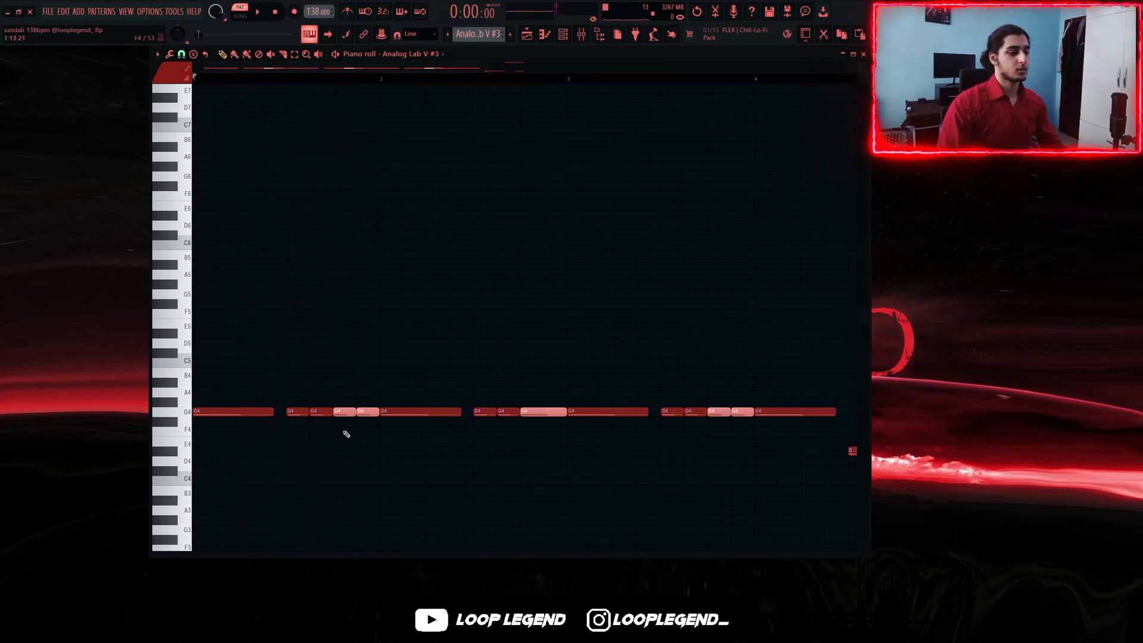
key("space")
scroll(349, 424, "down", 1)
key("ctrl+Up")
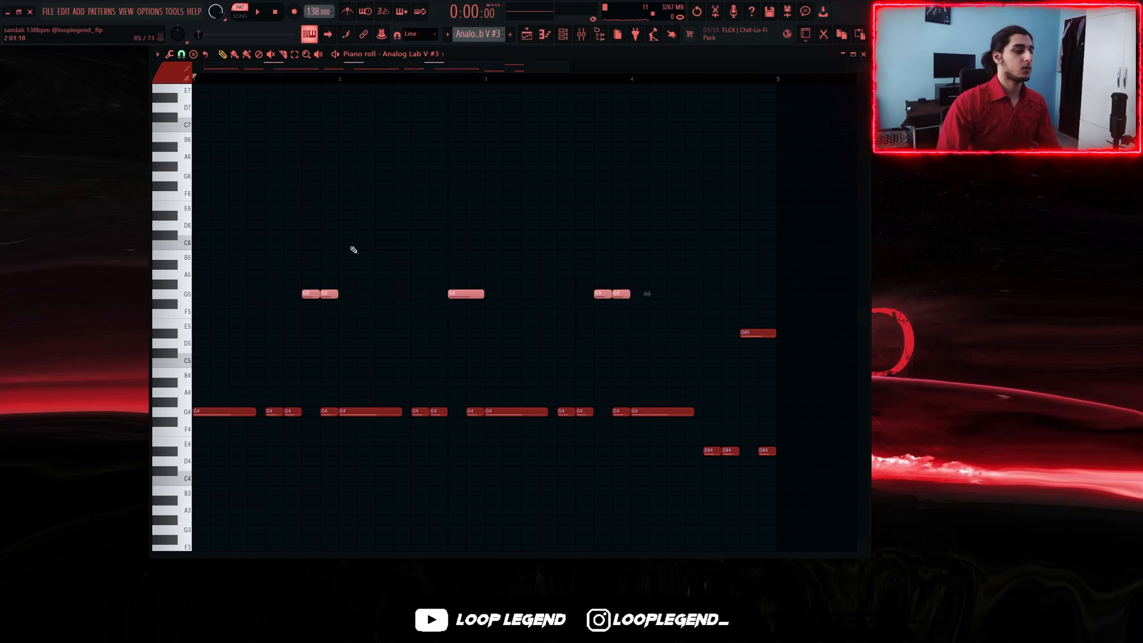
Examine and play the D#4 and D#5 notes at the end of the Analog Lab V #3 pattern.
scroll(386, 348, "down", 2)
scroll(553, 406, "up", 2)
left_click_drag(642, 493, 501, 280)
scroll(483, 401, "up", 3)
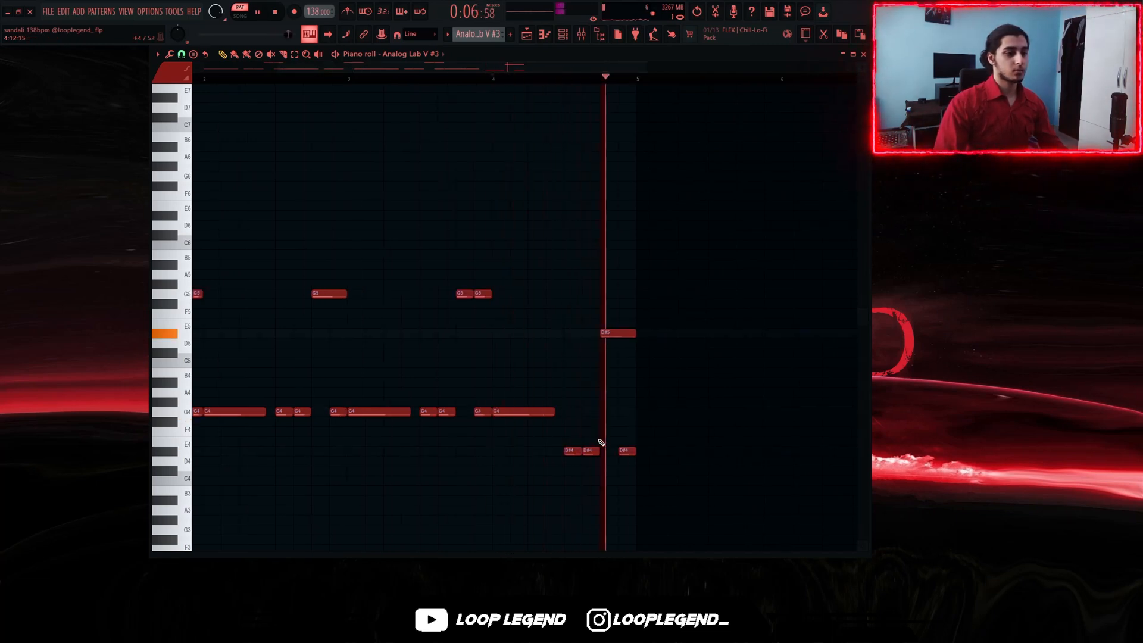
left_click(606, 440)
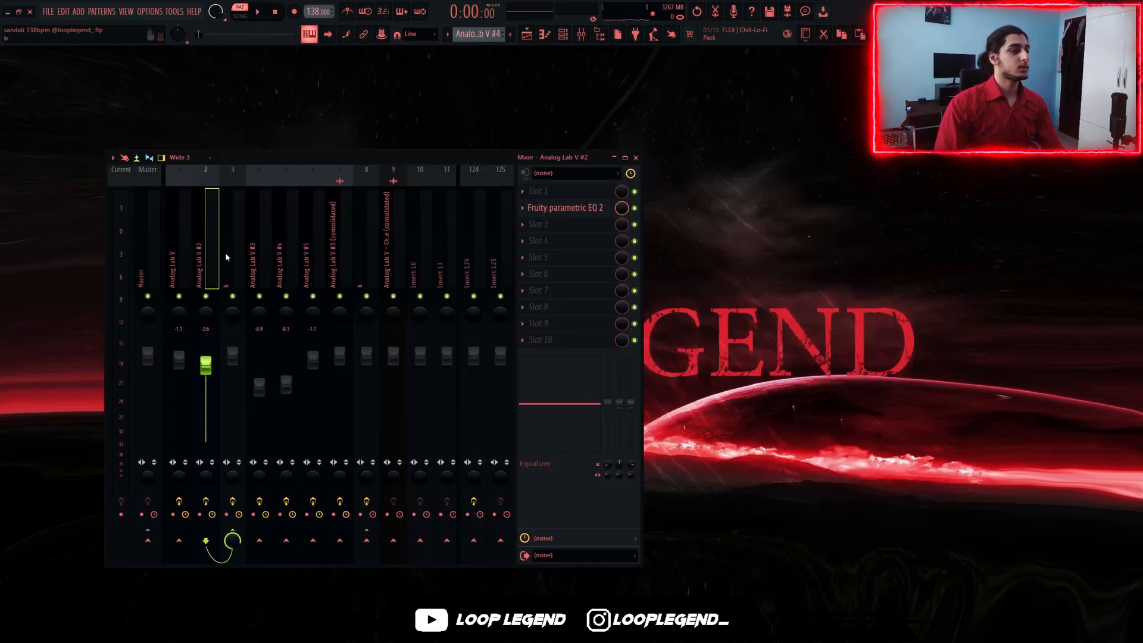
Inspect the Fruity parametric EQ 2 on the Analog Lab V mixer track and the RVox Stereo compressor on bus b.
key("Left")
left_click(540, 209)
key("Escape")
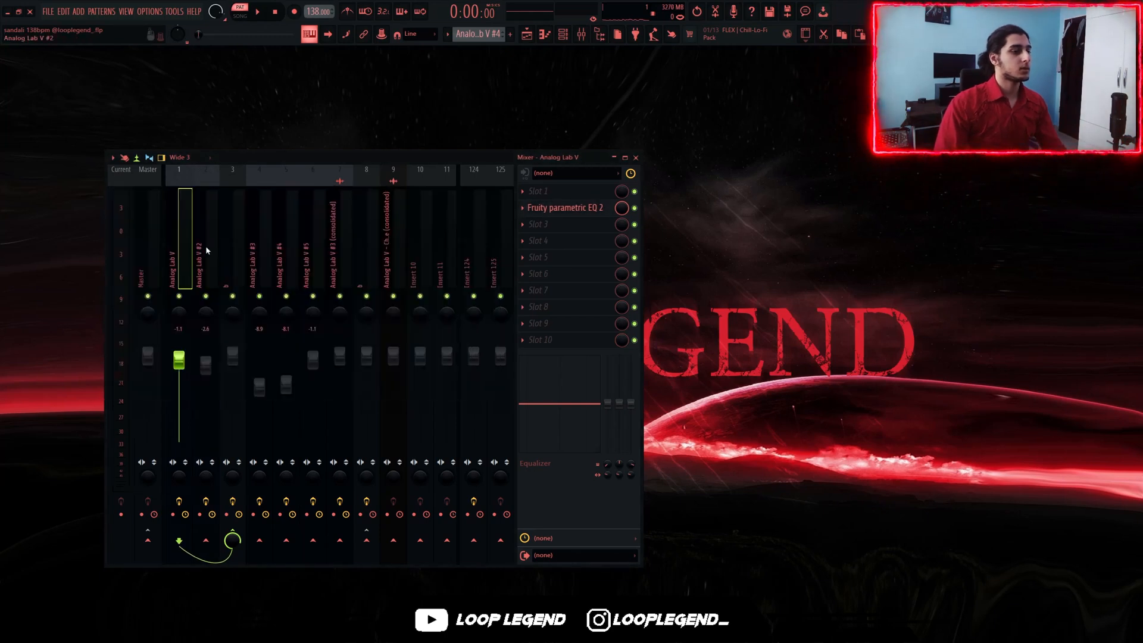
left_click(235, 261)
left_click(596, 227)
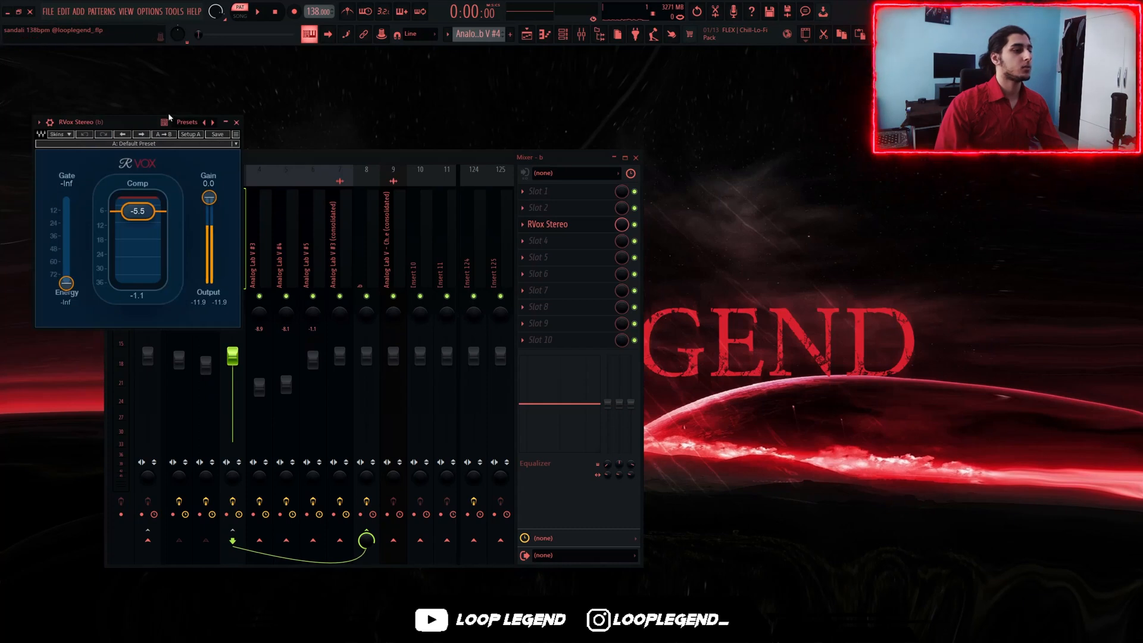
left_click_drag(169, 117, 340, 125)
left_click(407, 131)
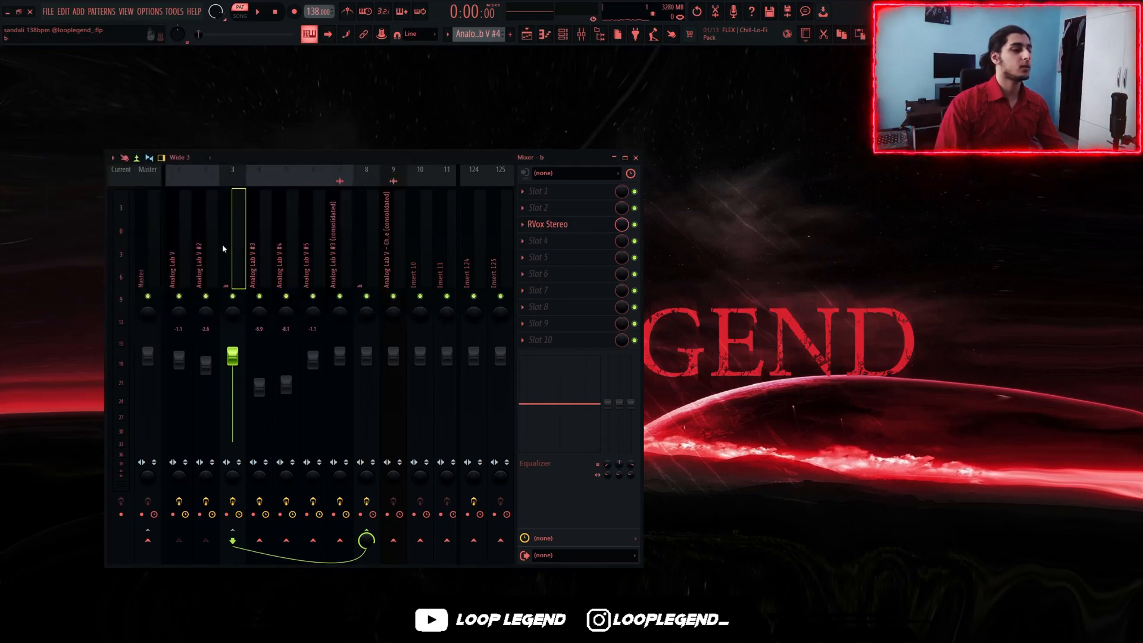
Inspect the first Fruity parametric EQ 2 on the Analog Lab V #3 mixer track and close it.
left_click(260, 248)
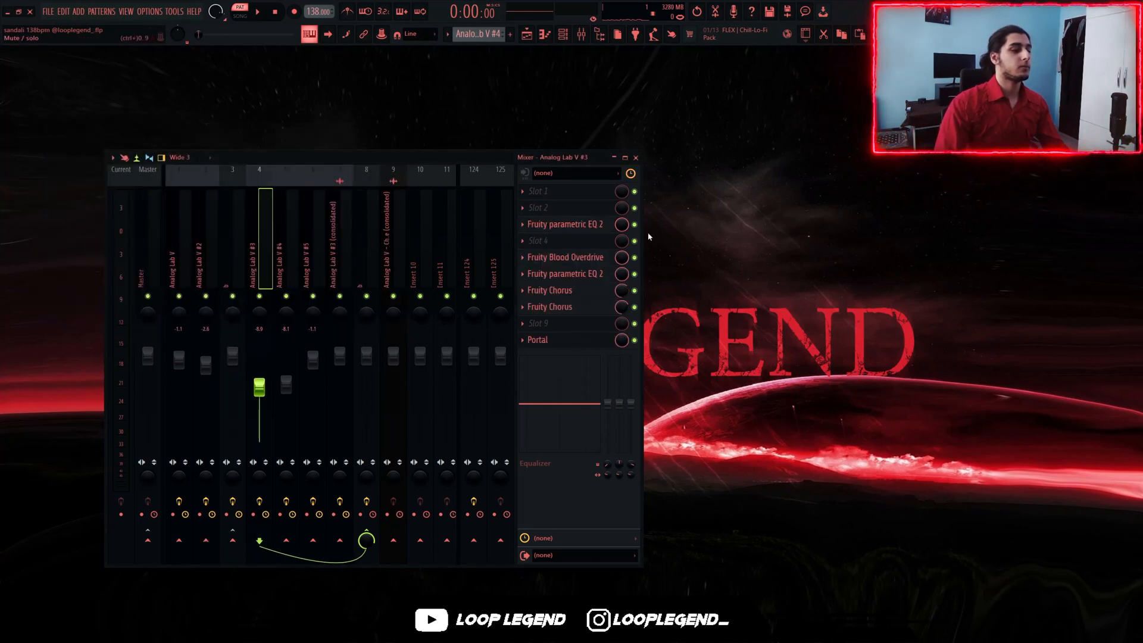
left_click(581, 225)
left_click_drag(313, 125, 536, 99)
left_click(644, 97)
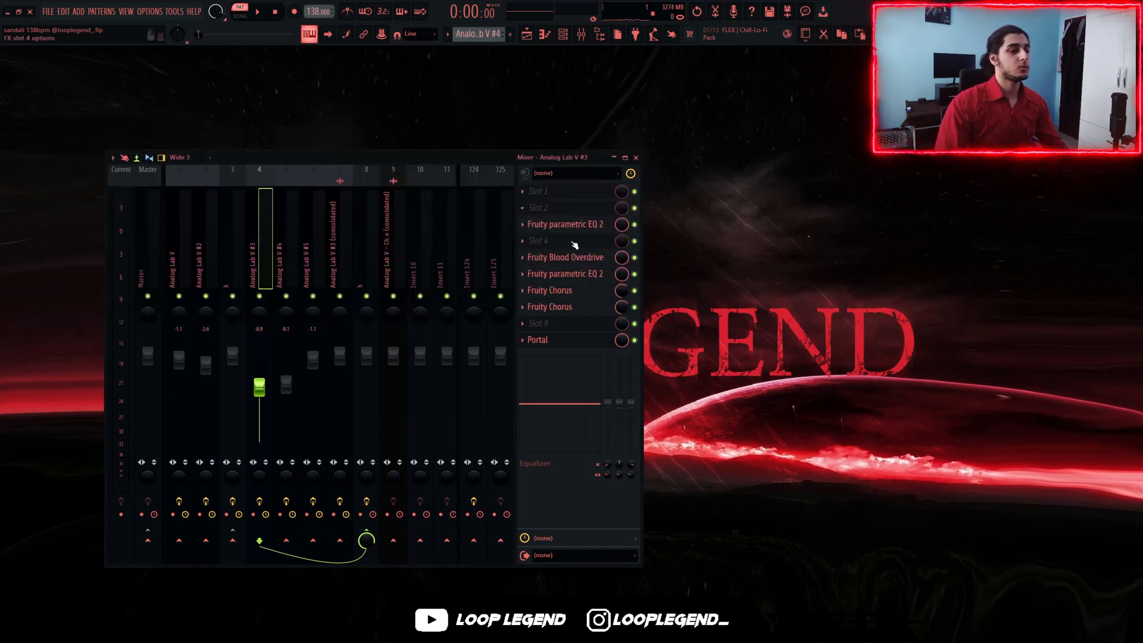
Review the Fruity Blood Overdrive, second parametric EQ 2, both Fruity Chorus effects and Portal on the Analog Lab V #3 track.
left_click(574, 257)
left_click_drag(188, 149, 428, 147)
left_click(590, 275)
left_click(570, 291)
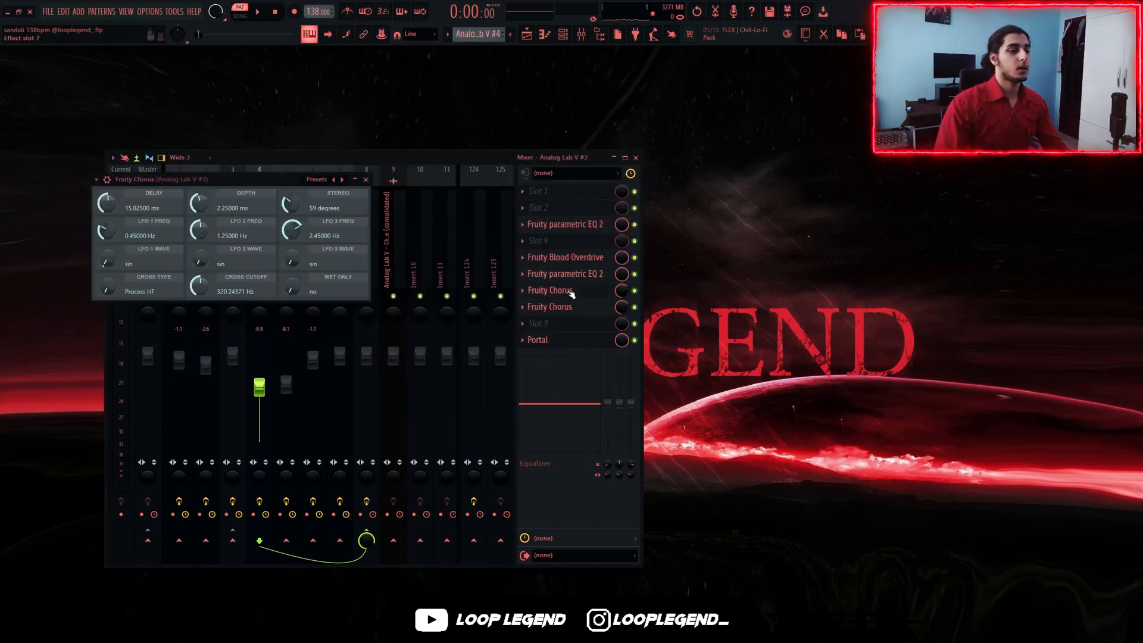
left_click(601, 317)
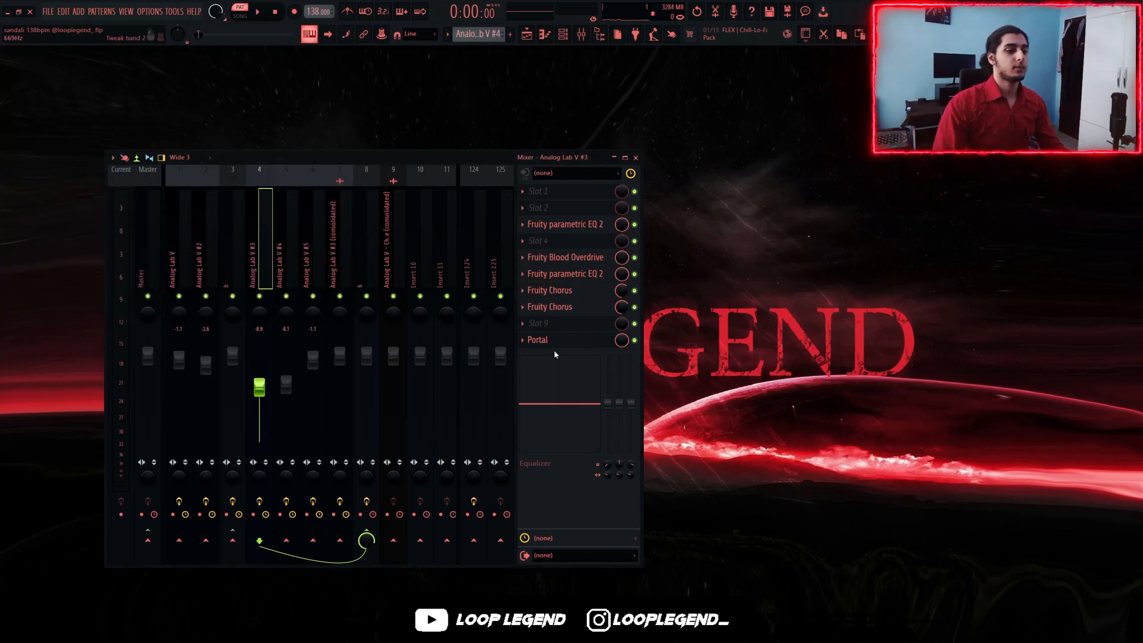
left_click(538, 340)
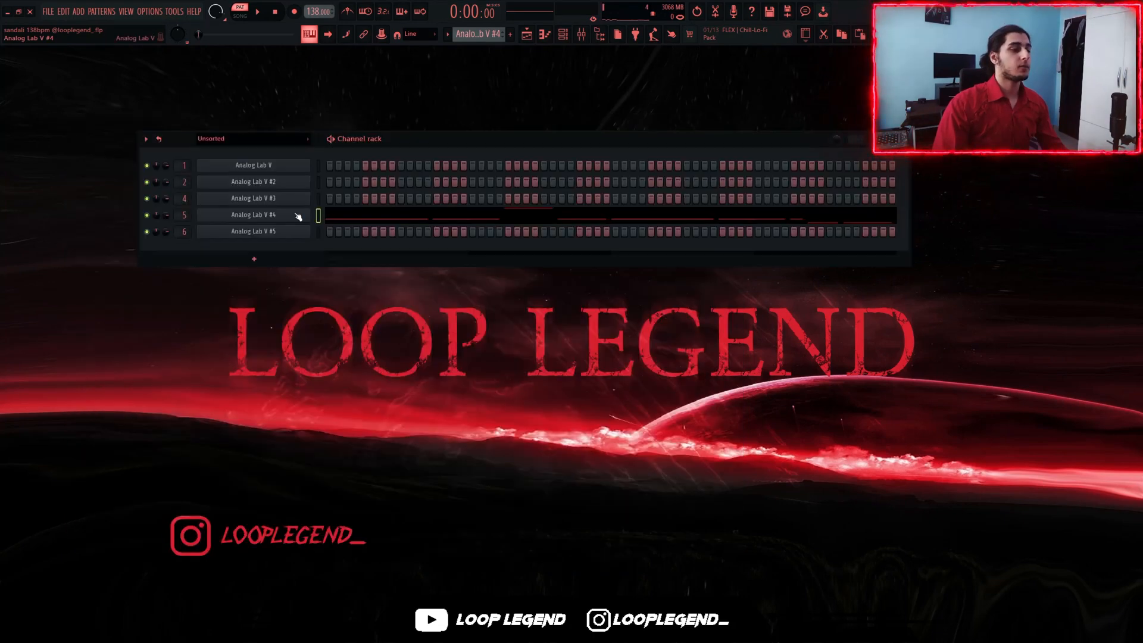
Review the Analog Lab V #4 instrument, its track's Fruity parametric EQ 2 and its note pattern.
left_click(295, 216)
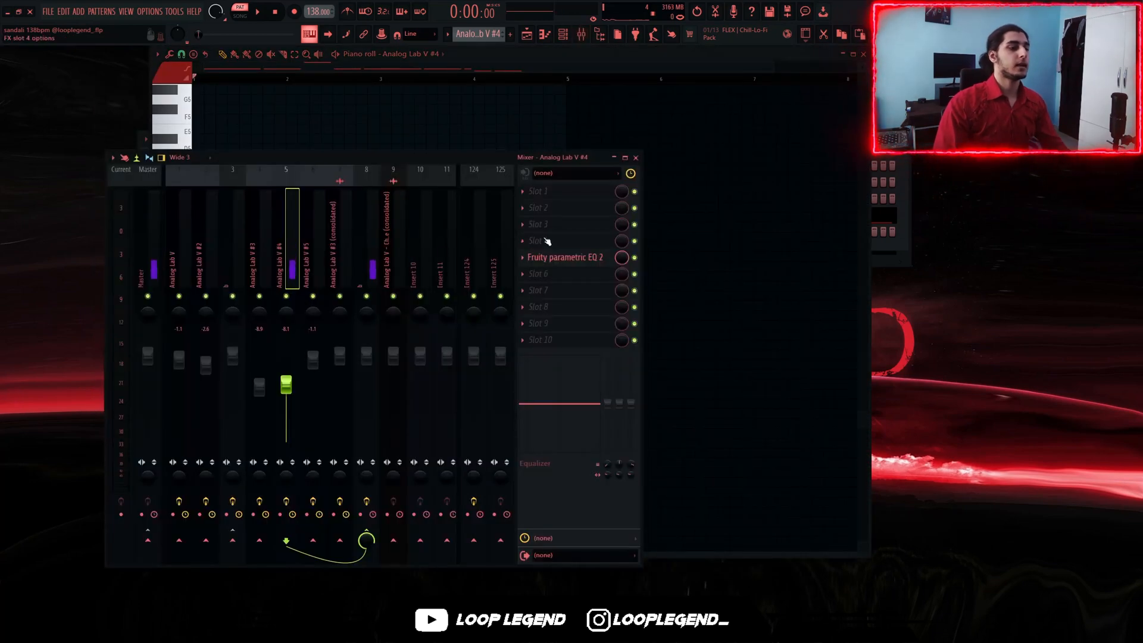
left_click(554, 257)
key("space")
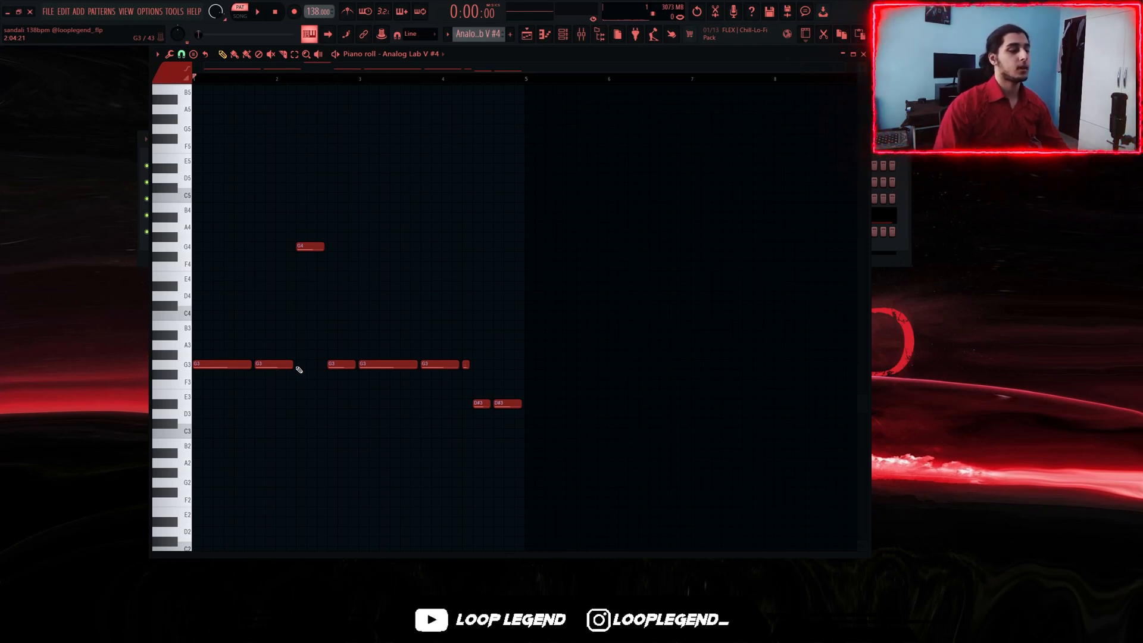
scroll(488, 407, "up", 3)
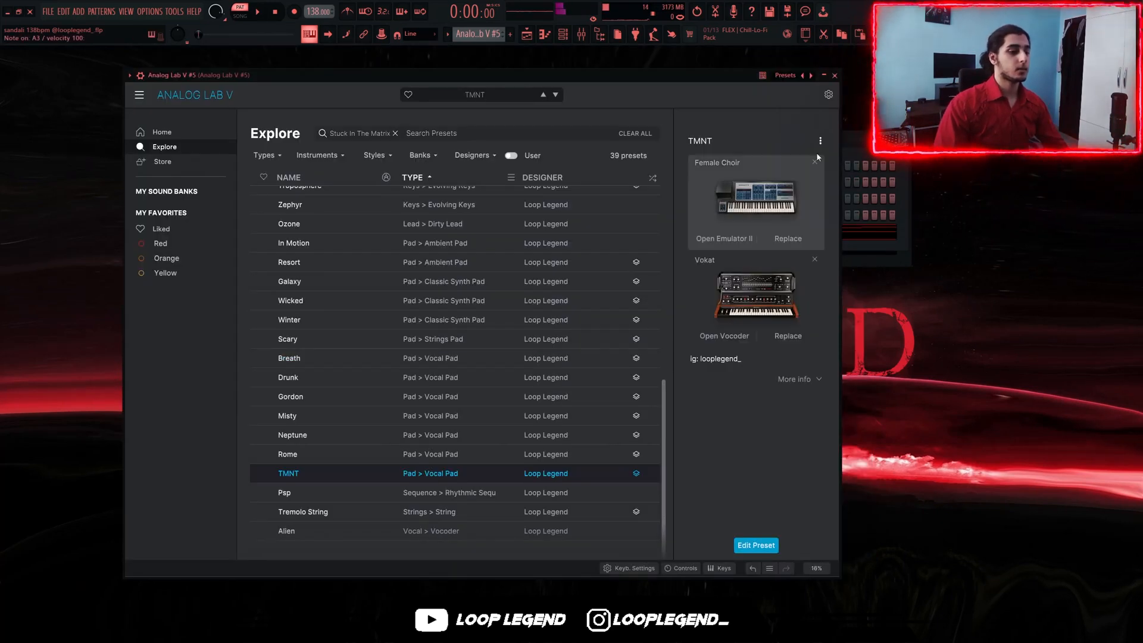
Play the Analog Lab V #5 pattern and inspect the Fruity Chorus and Crystalline effects on its mixer track.
left_click(835, 76)
key("space")
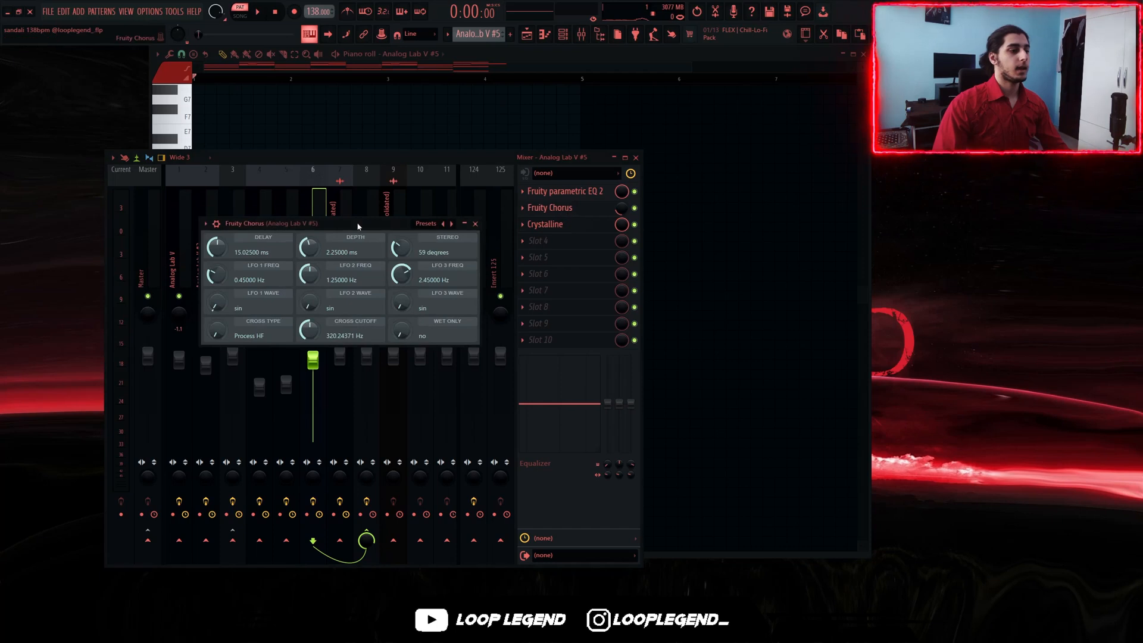
left_click_drag(329, 229, 366, 224)
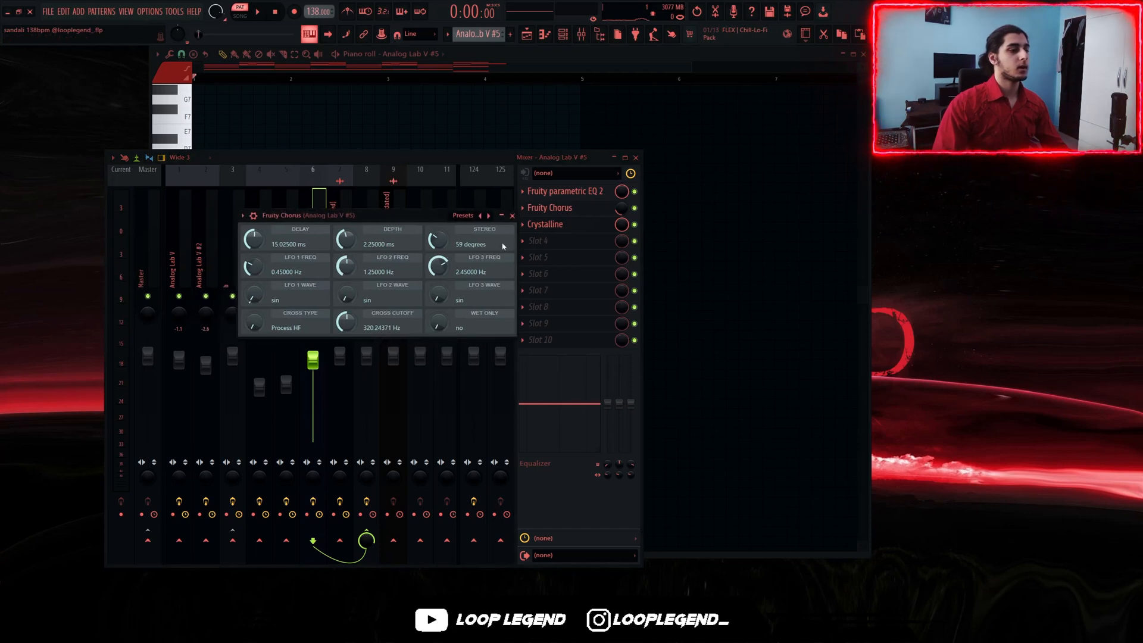
left_click(566, 224)
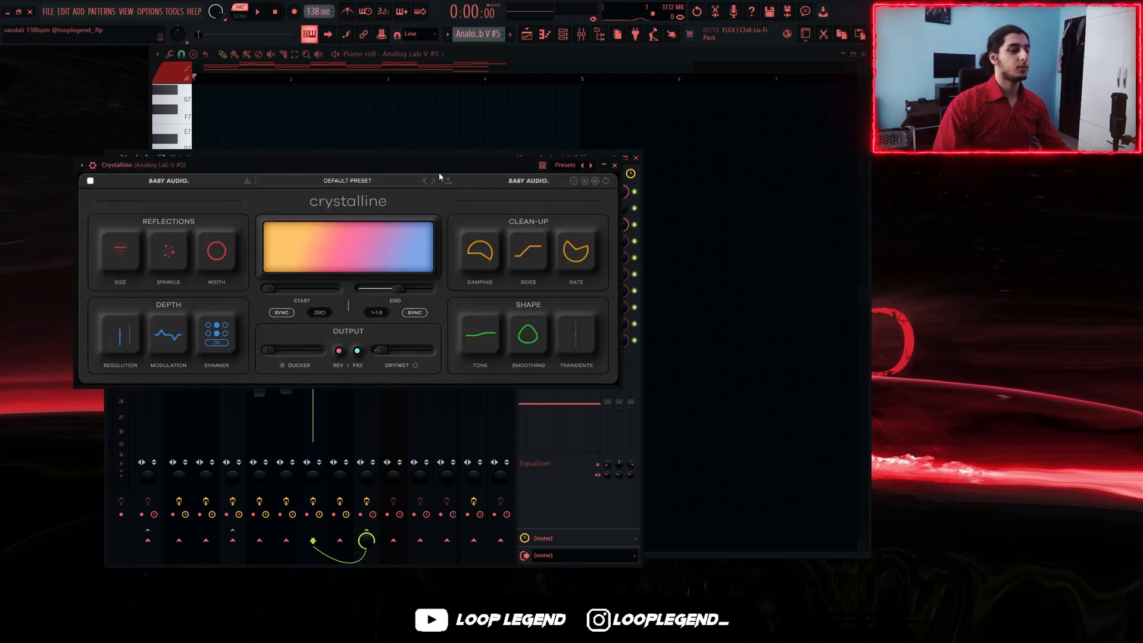
Finish viewing the Crystalline effect and select all G4 and G5 notes in the Analog Lab V #5 piano roll.
left_click_drag(438, 173, 481, 205)
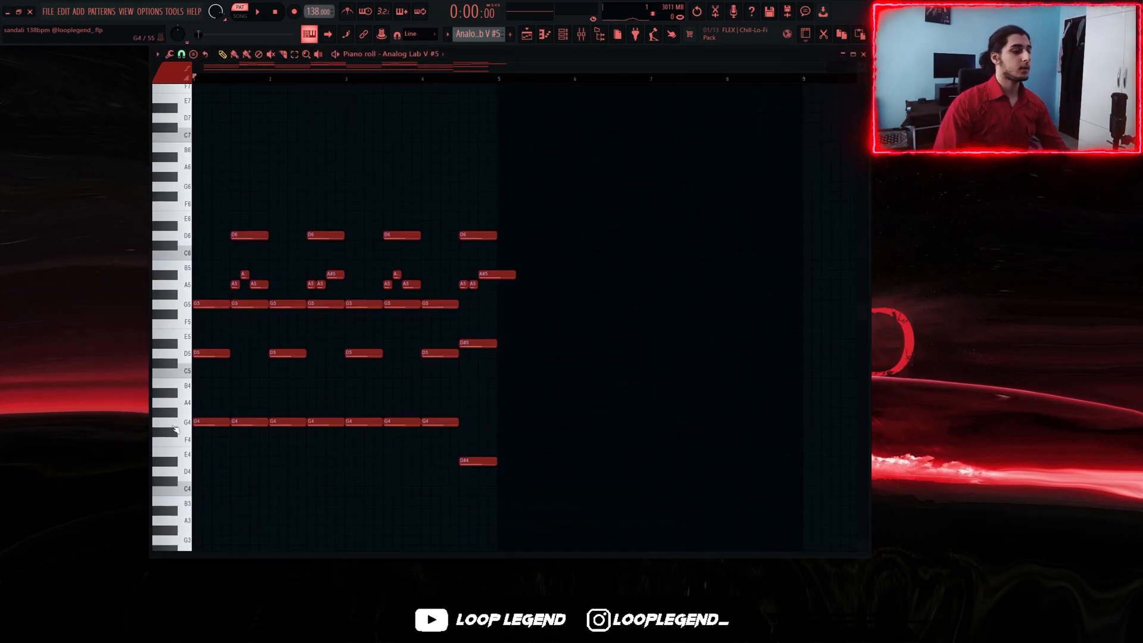
left_click(175, 427, "ctrl")
left_click(175, 309, "ctrl+shift")
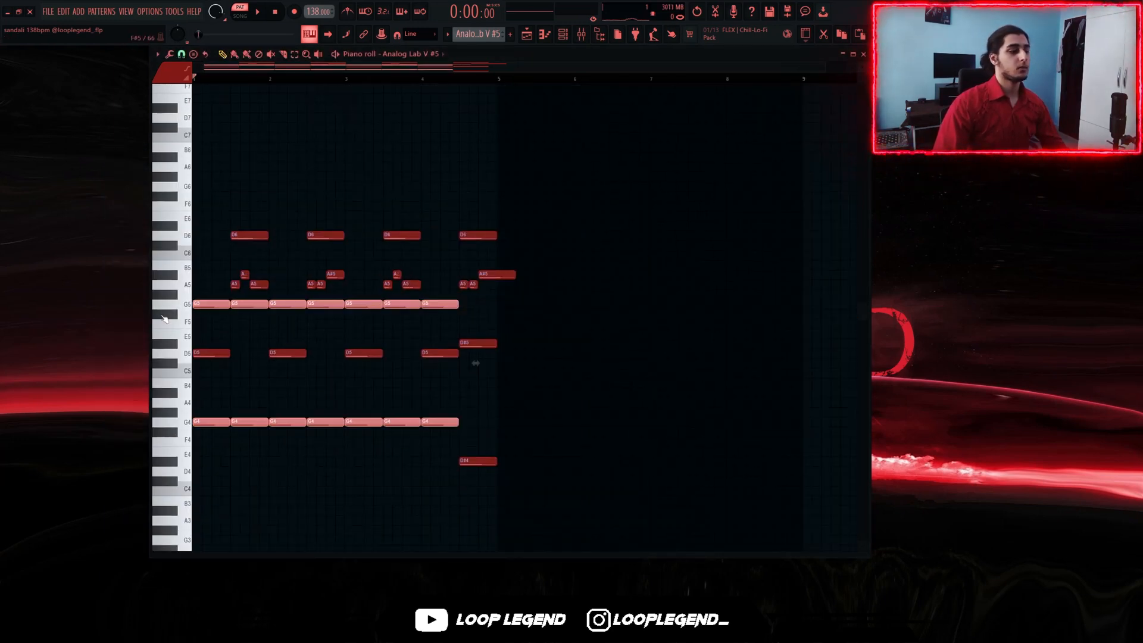
scroll(204, 362, "up", 1)
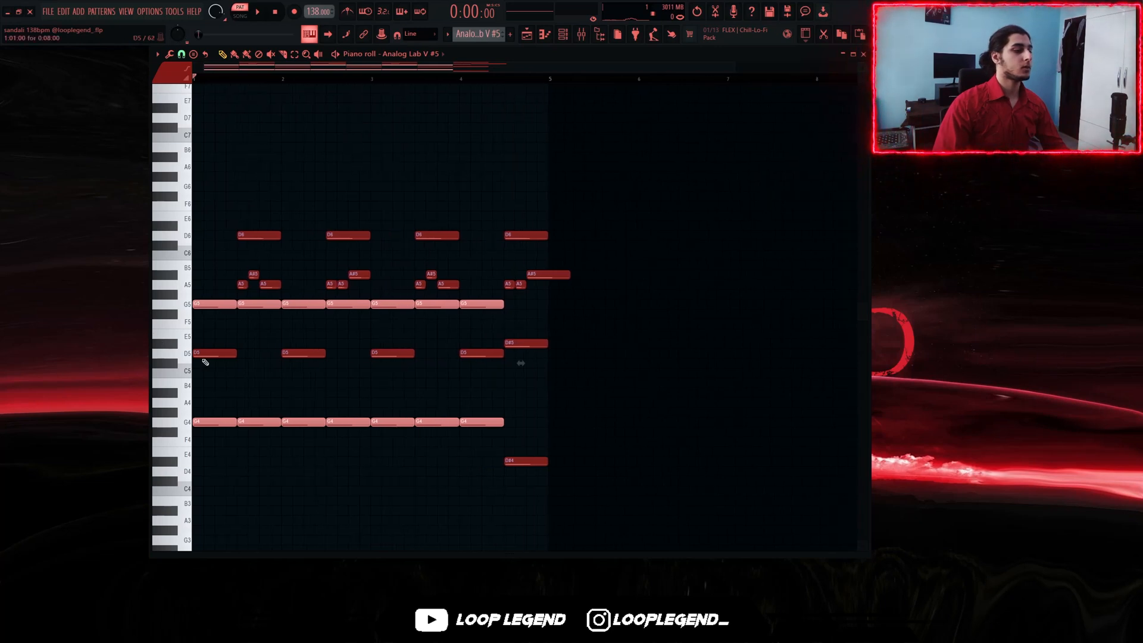
Highlight the D5 notes, the D6 notes and the A5 notes in turn in the Analog Lab V #5 piano roll.
left_click(240, 382, "ctrl")
left_click_drag(176, 364, 181, 353)
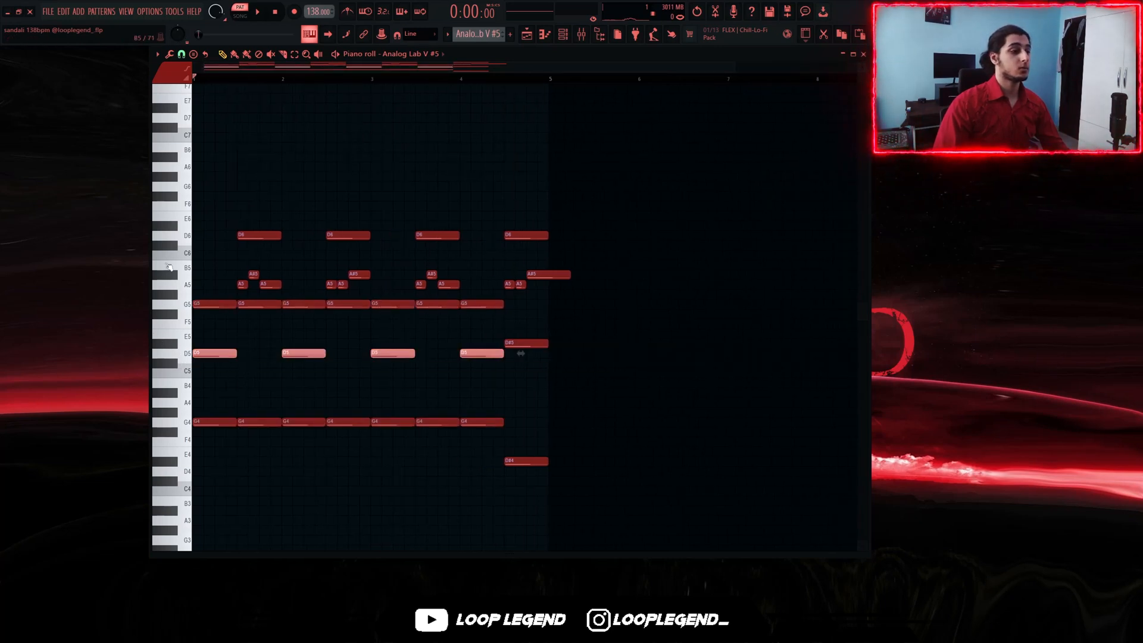
mouse_move(178, 236)
left_mouse_down()
mouse_move(180, 218)
mouse_move(188, 227)
left_mouse_up()
left_click(576, 225, "ctrl")
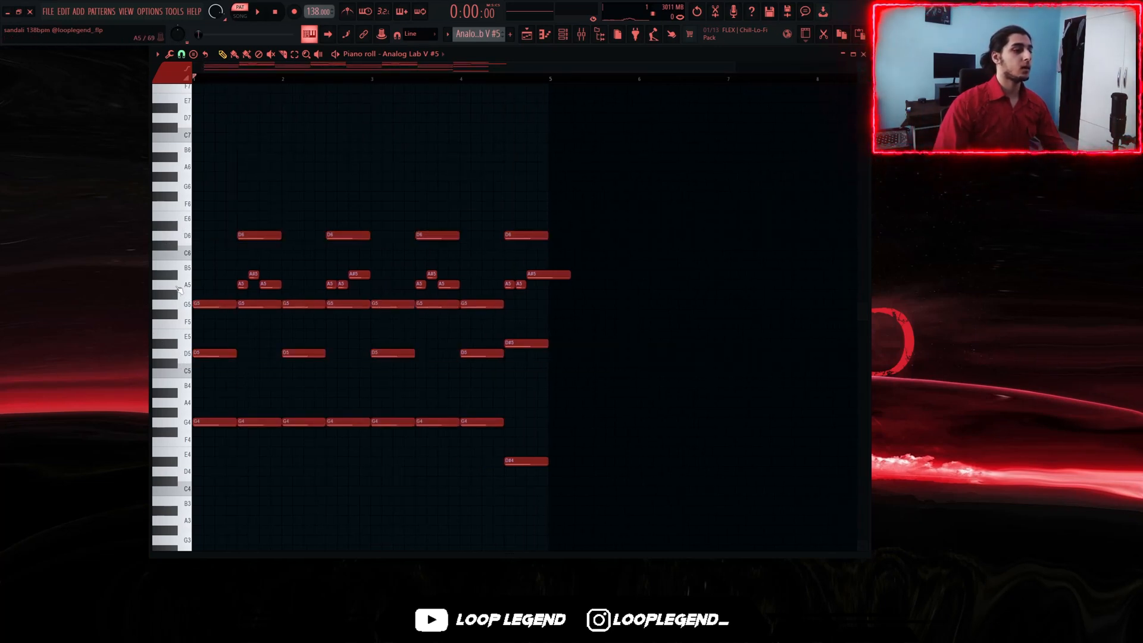
left_click_drag(178, 289, 221, 285)
left_click(260, 269, "ctrl")
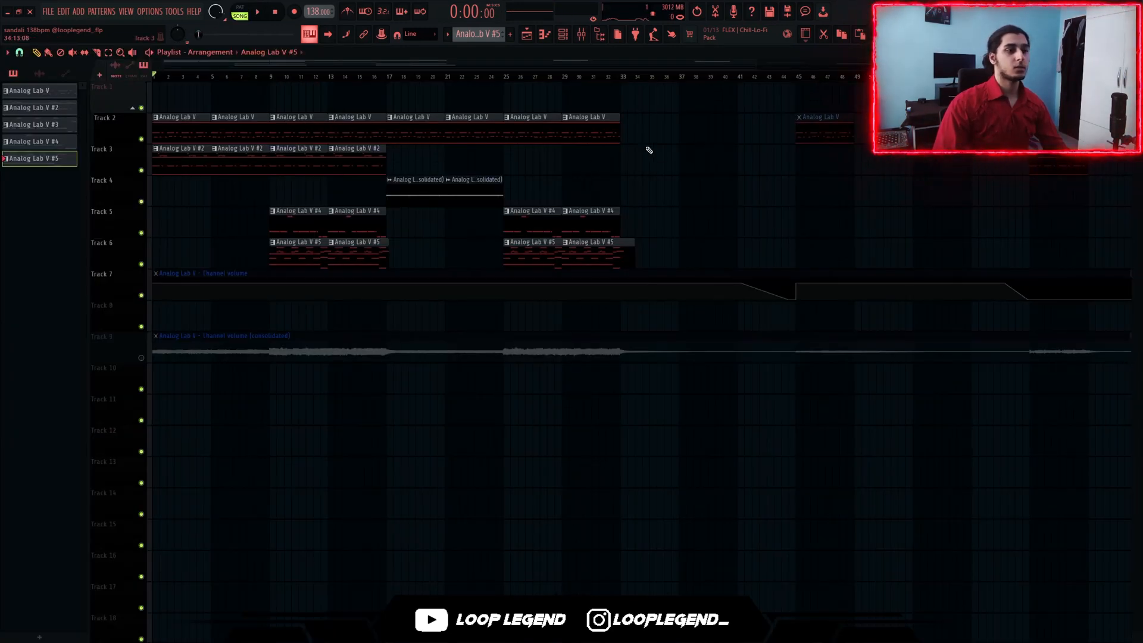
Highlight the Analog Lab V clips, the Analog Lab V #2 clips and the consolidated audio clips in the playlist to show the arrangement.
left_click_drag(555, 130, 158, 98)
left_click_drag(321, 130, 5, 173)
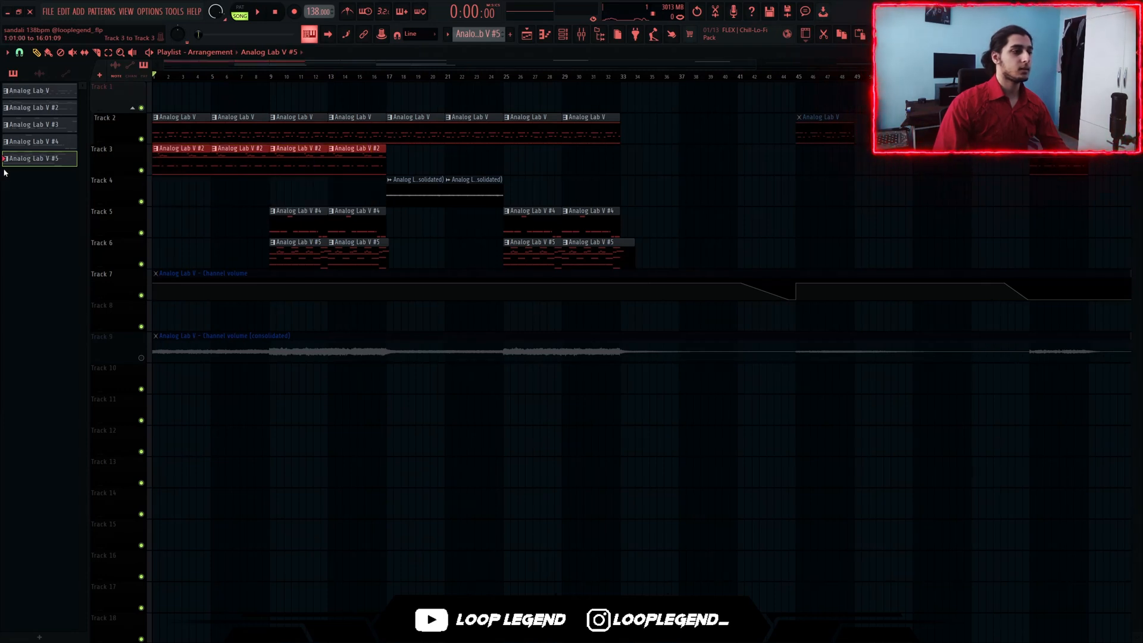
left_click_drag(399, 166, 532, 154)
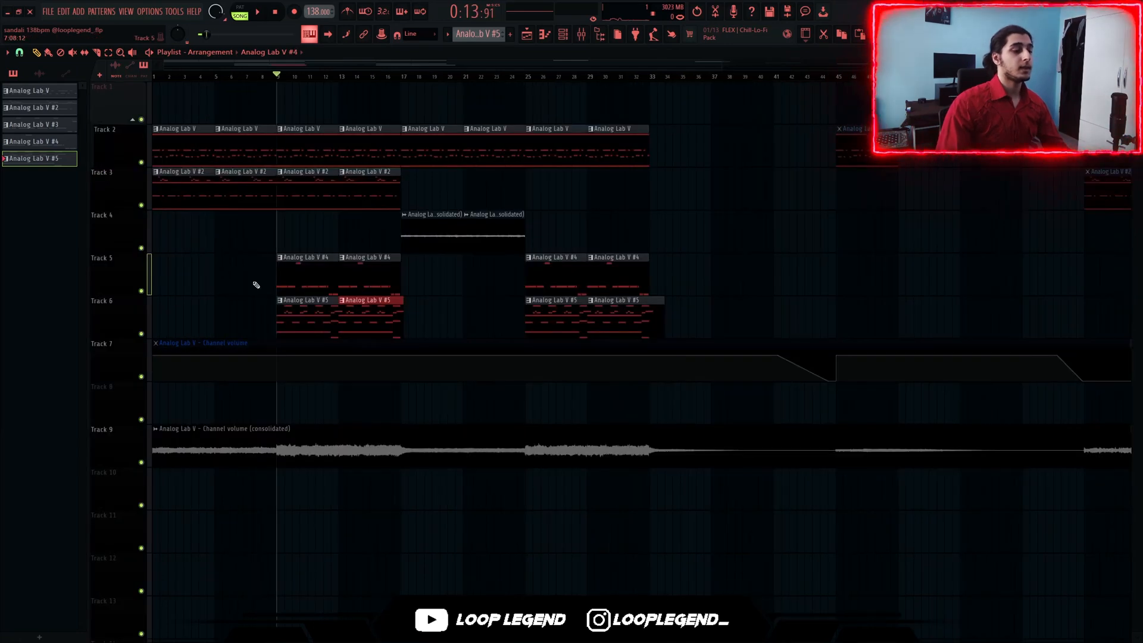
Highlight the Analog Lab V #4 and #5 clips starting at bar 9 and their repeats starting at bar 25.
left_click_drag(281, 269, 390, 277)
left_click_drag(280, 310, 381, 286)
left_click_drag(280, 275, 366, 315)
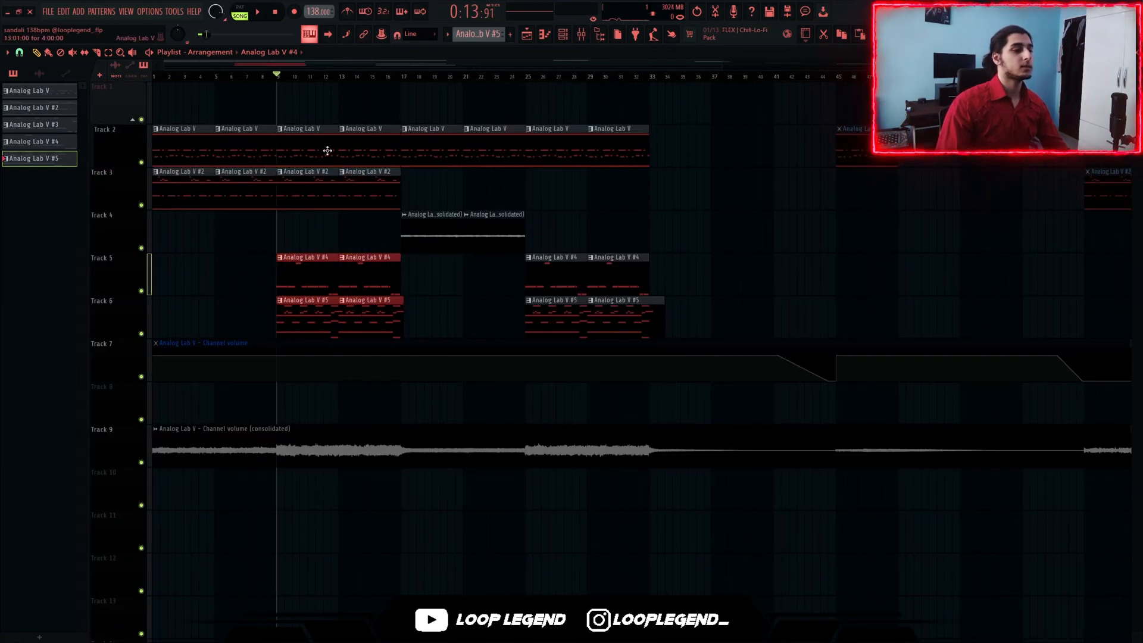
left_click_drag(368, 186, 295, 260)
left_click_drag(572, 238, 613, 314)
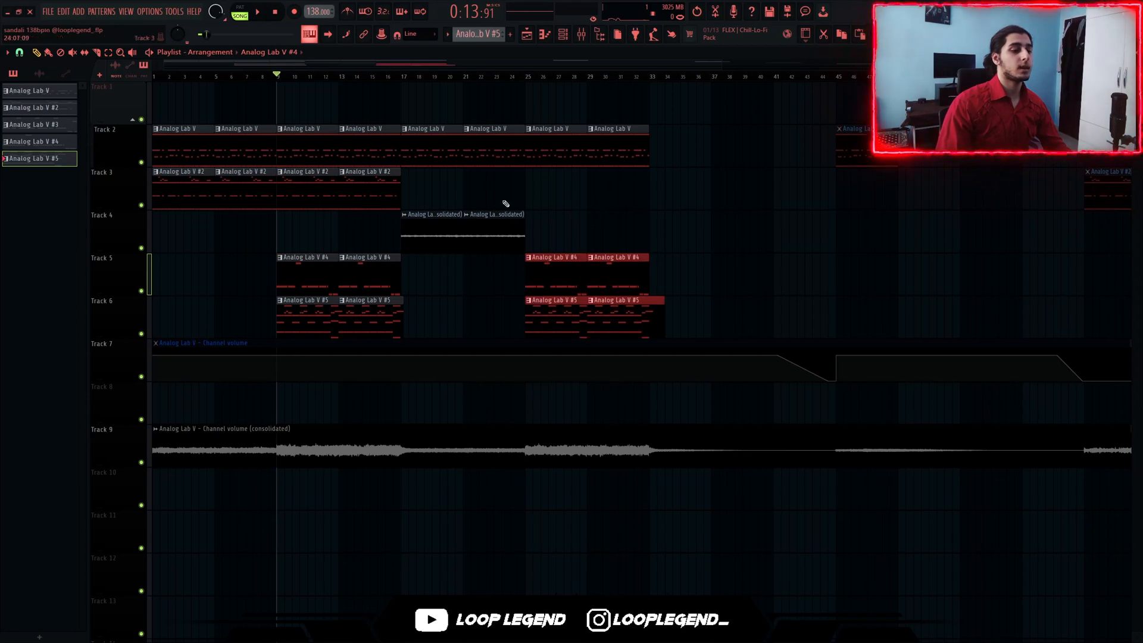
left_click_drag(375, 189, 326, 311)
Route mixer tracks 1 to 7, from Analog Lab V to Analog Lab V #3 (consolidated), only to track 8 "b".
key("F9")
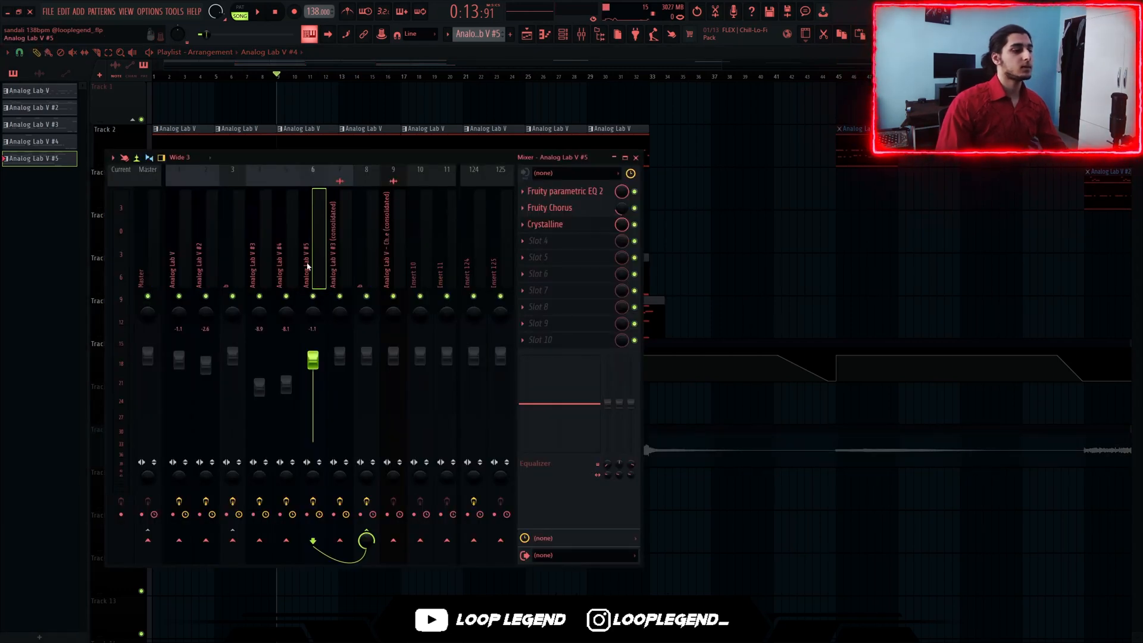
left_click_drag(333, 271, 179, 268)
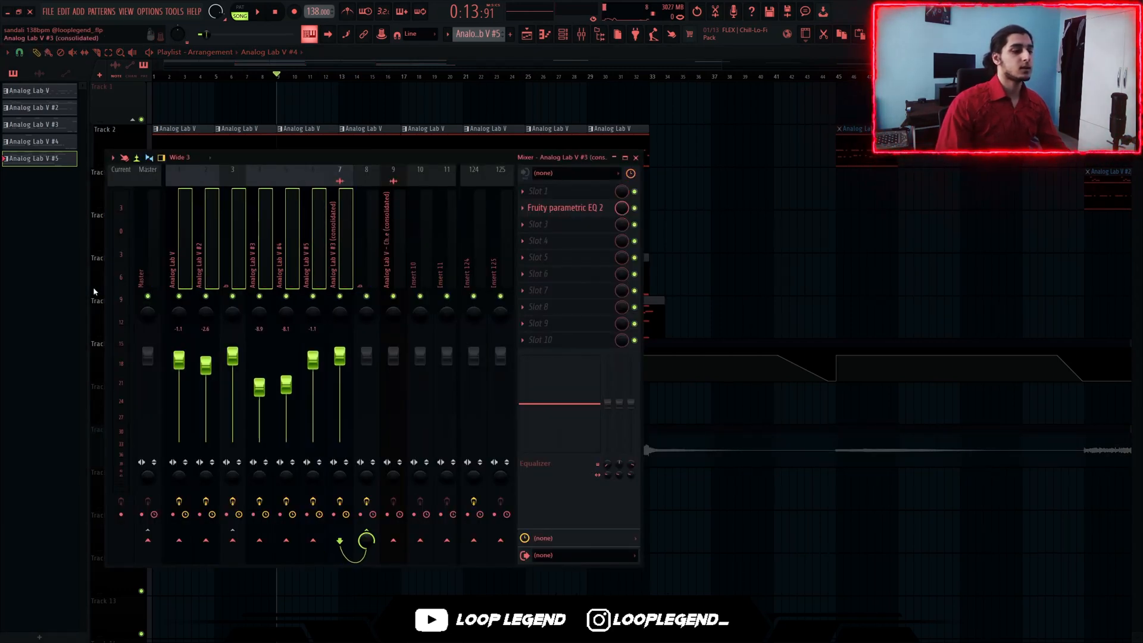
right_click(373, 536)
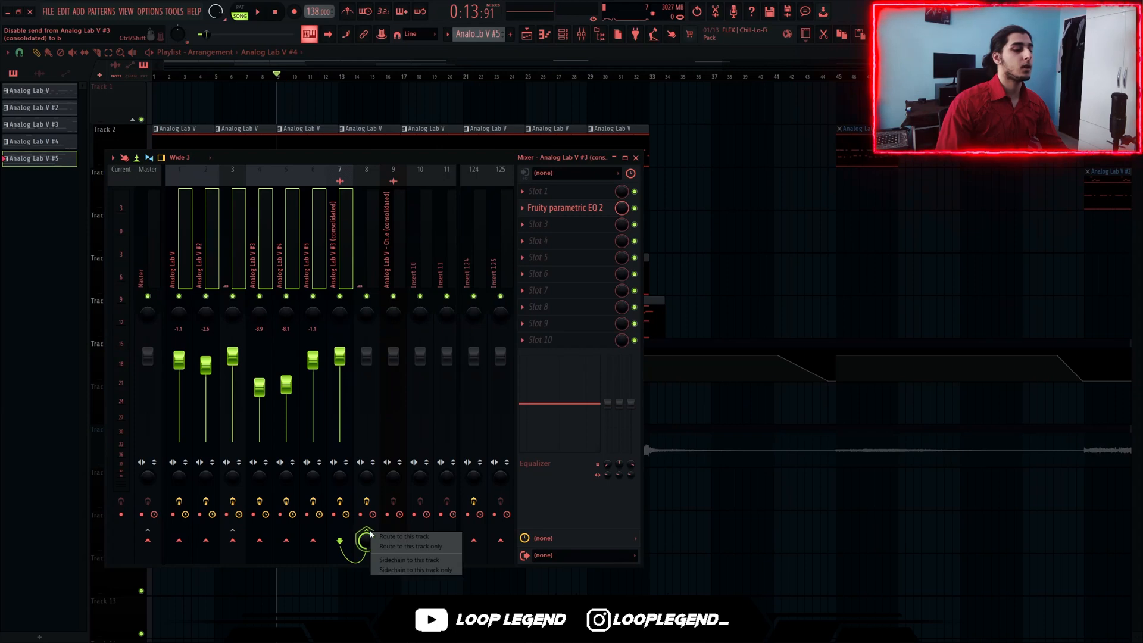
left_click(423, 546)
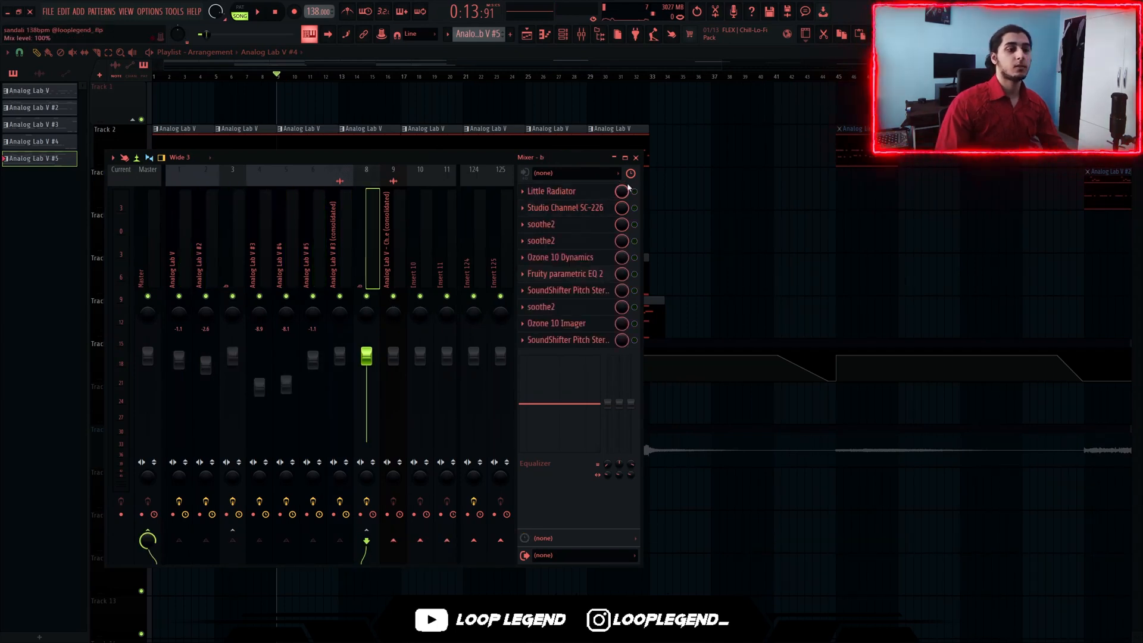
Review the Little Radiator, the first two soothe2 effects and Ozone 10 Dynamics on mixer track "b".
left_click(560, 191)
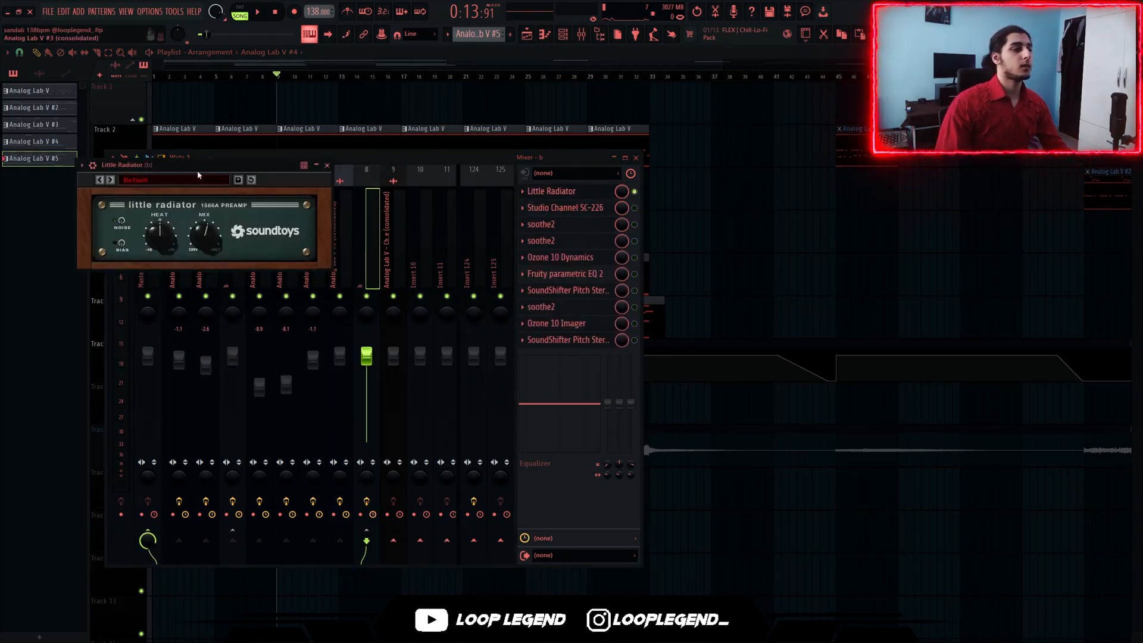
left_click_drag(198, 174, 373, 195)
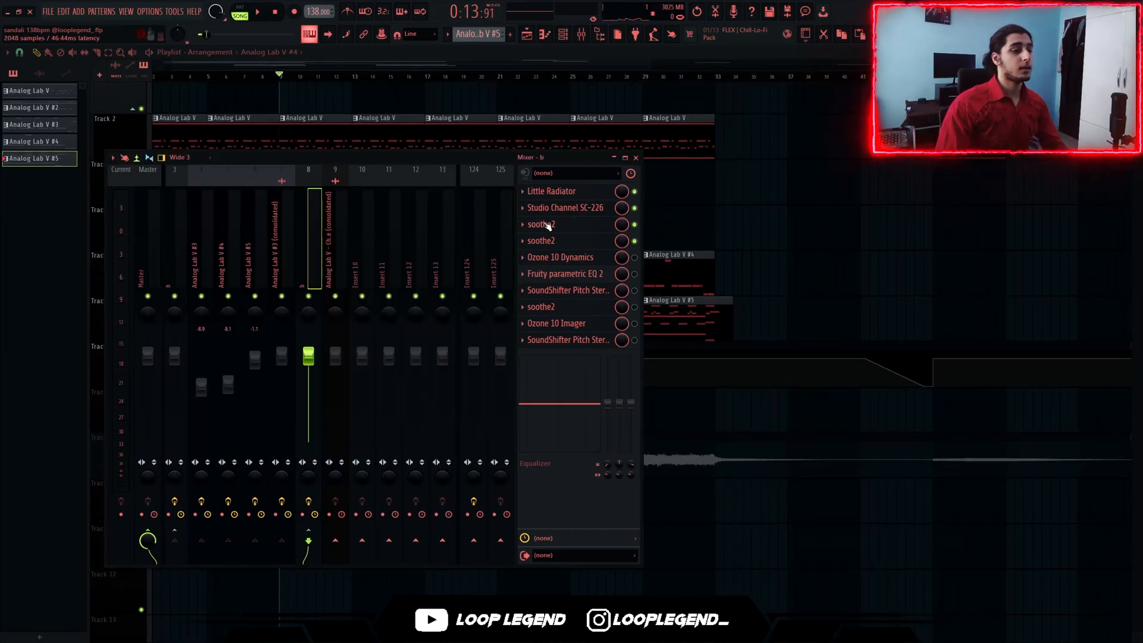
left_click(547, 225)
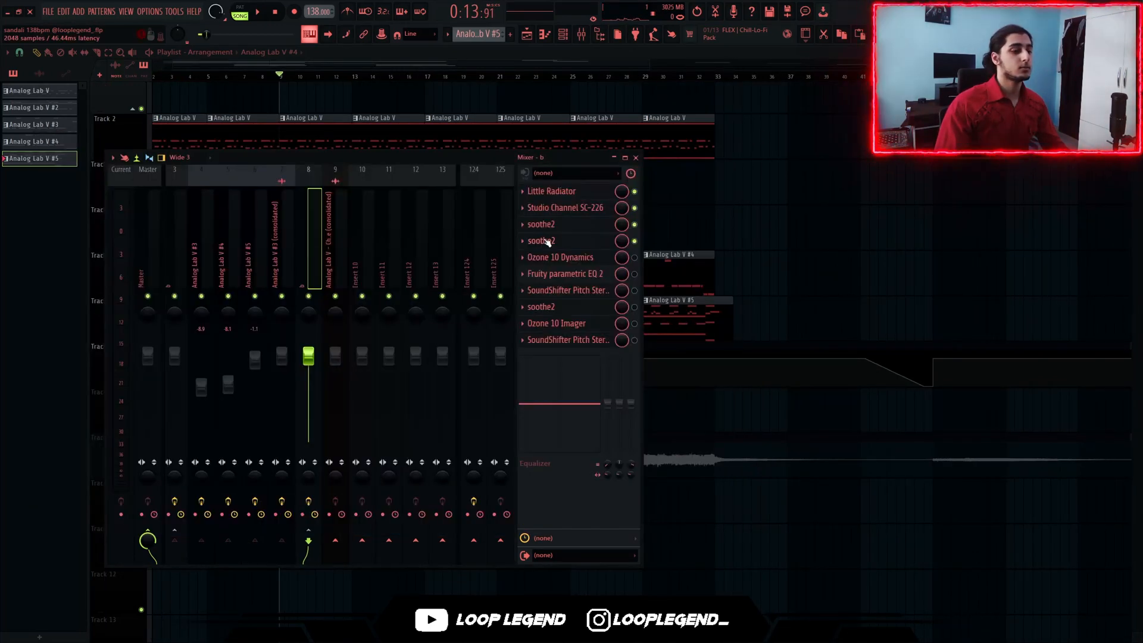
left_click(547, 243)
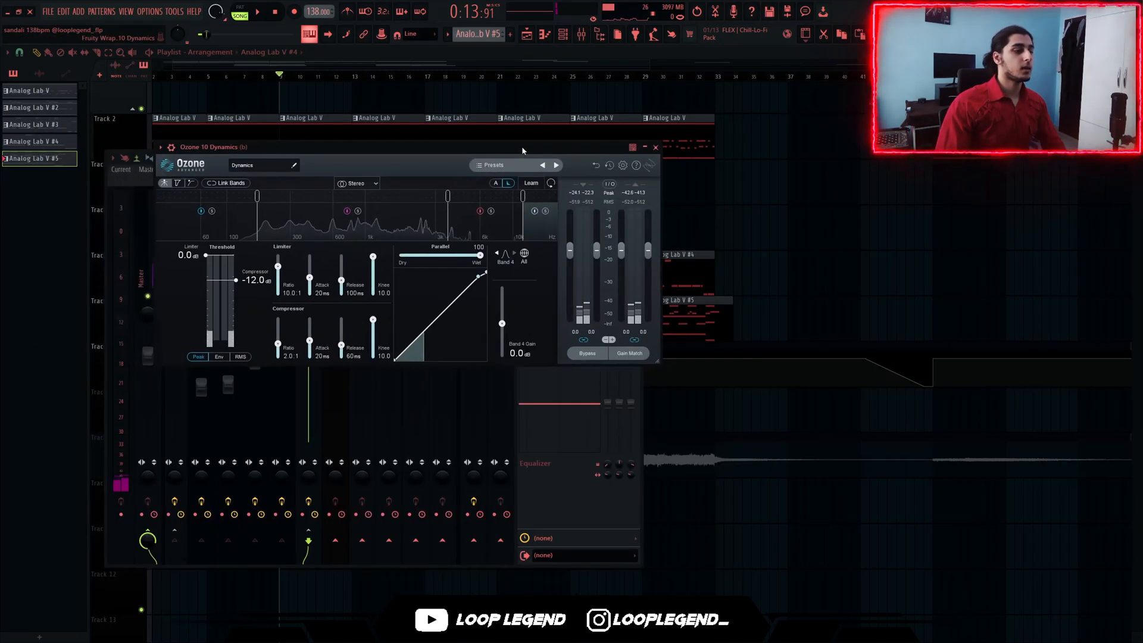
left_click(256, 218)
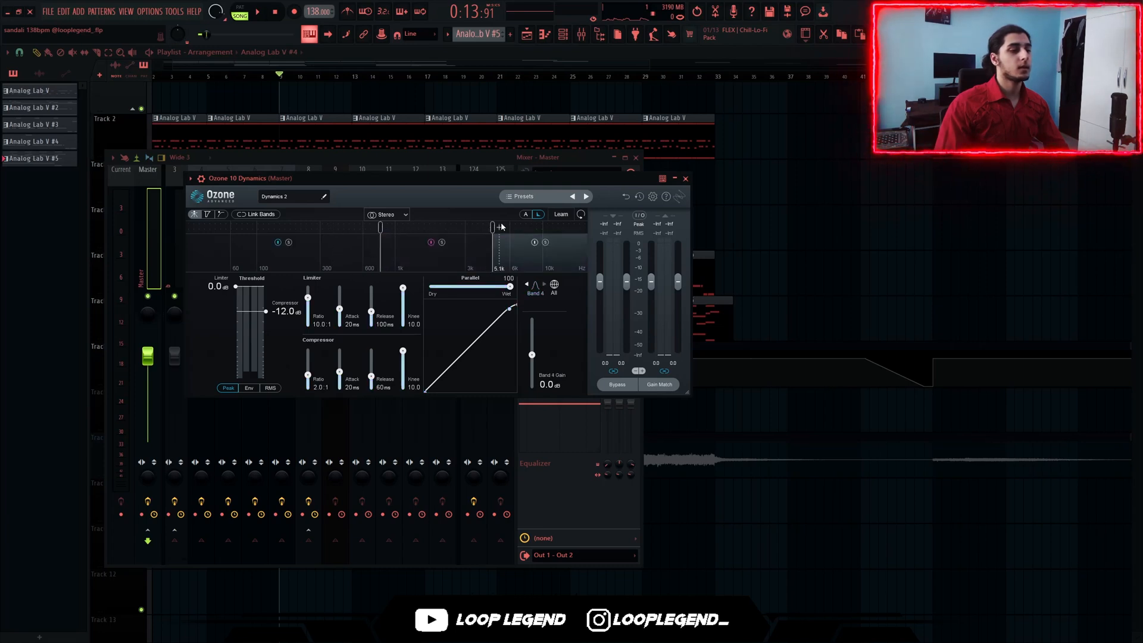
Play the song with Learn active in Ozone 10 Dynamics on the Master track and inspect its frequency bands.
left_click(507, 250)
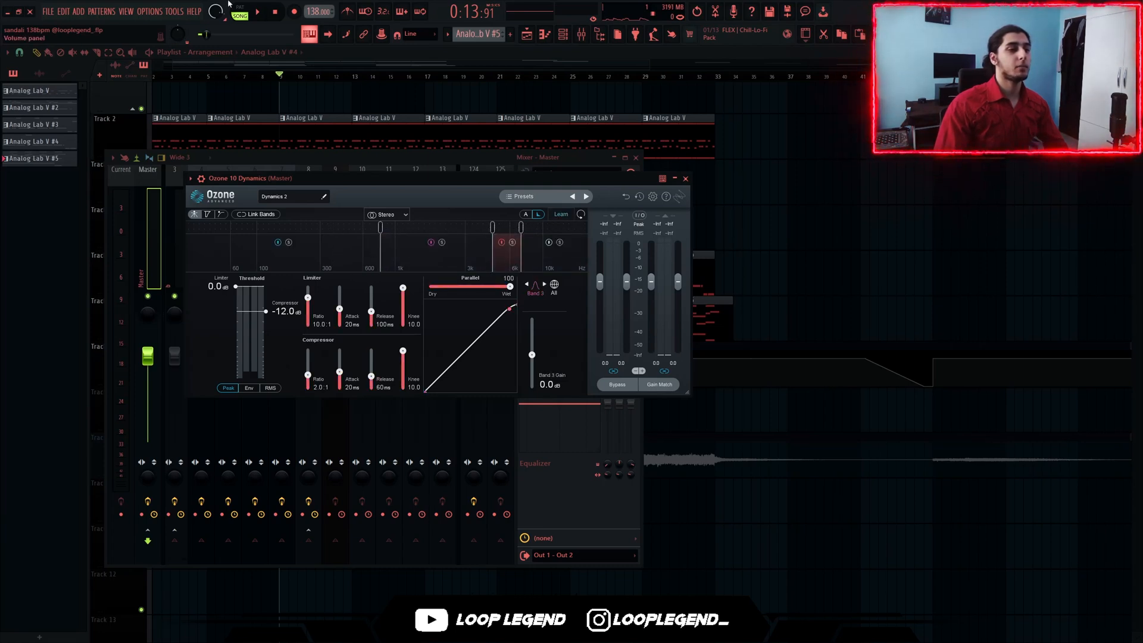
left_click(261, 14)
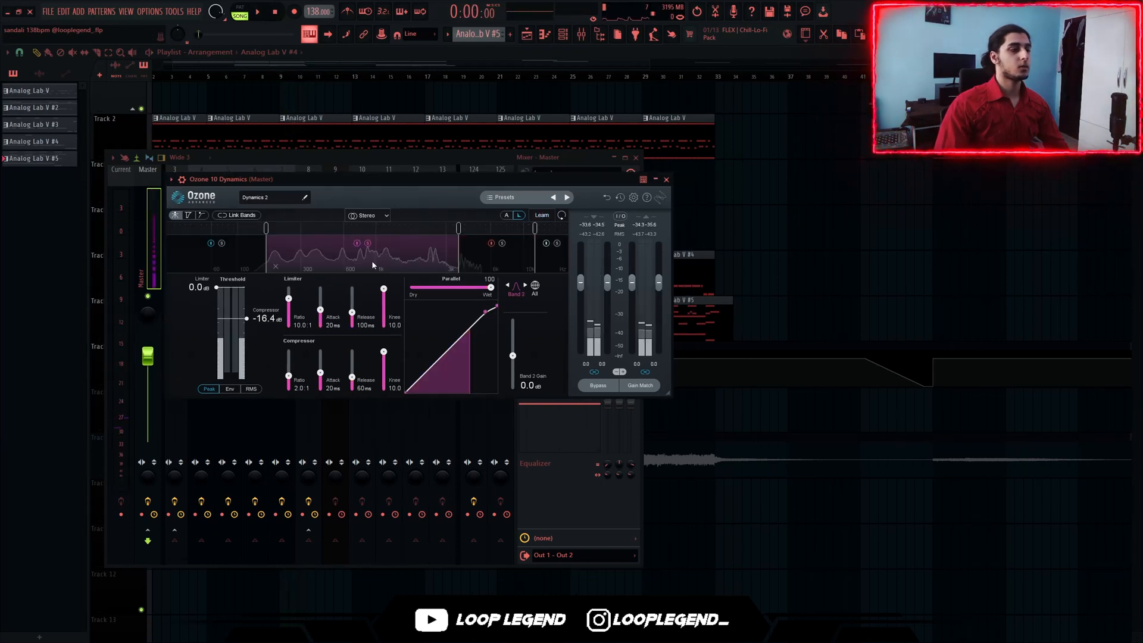
left_click(507, 262)
left_click(370, 256)
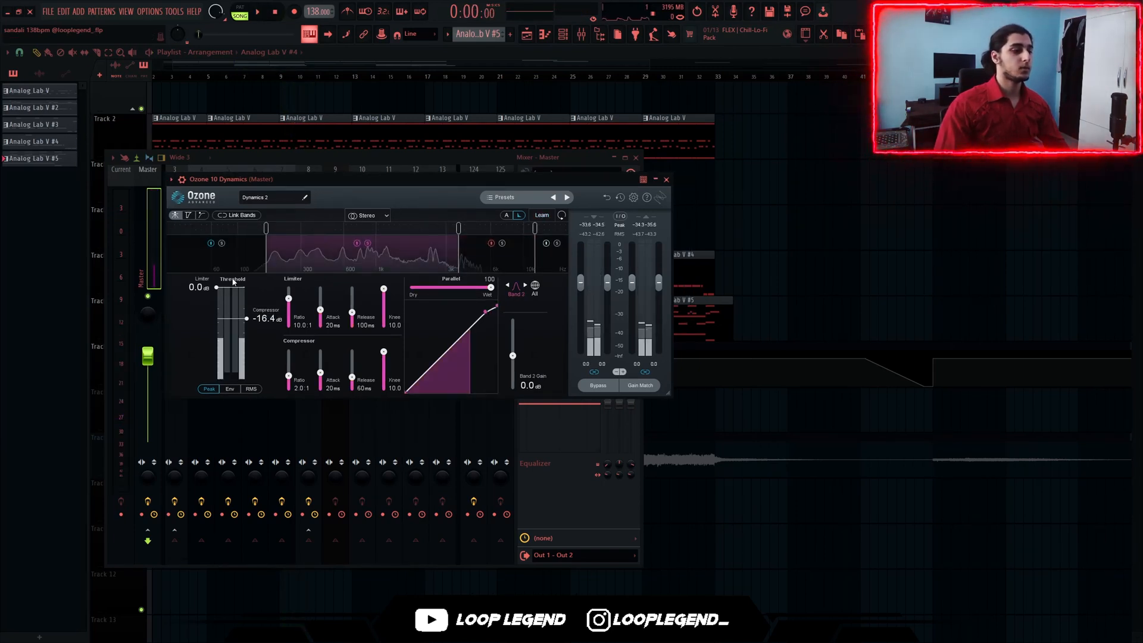
key("space")
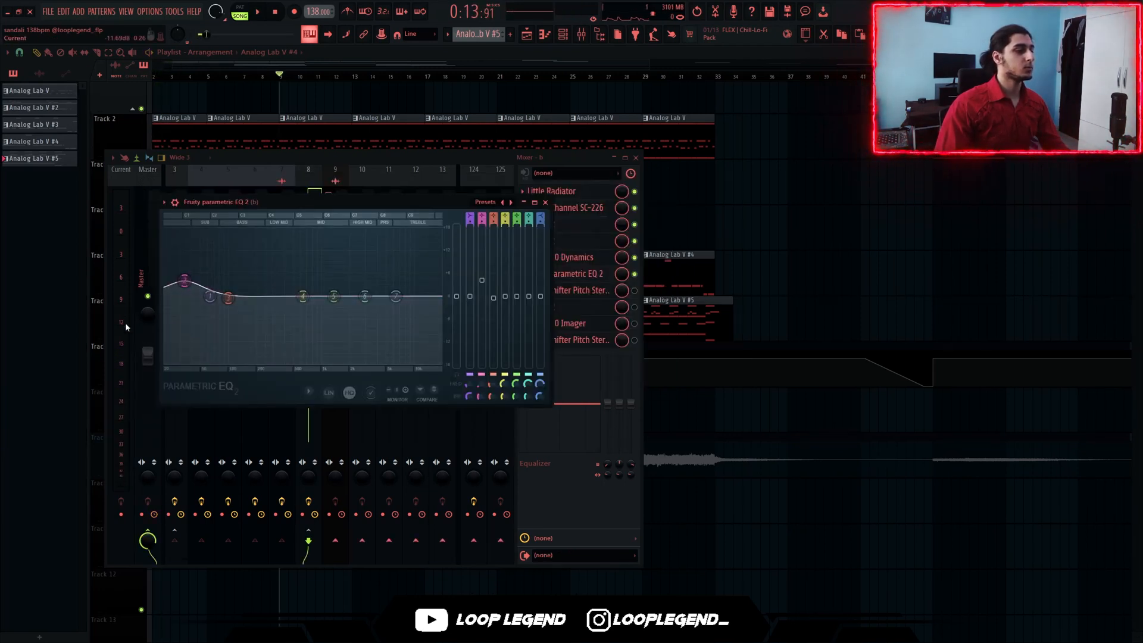
Close the Fruity parametric EQ 2 on track "b", enable the first SoundShifter Pitch Stereo and audition its pitch shift.
key("Escape")
left_click(635, 291)
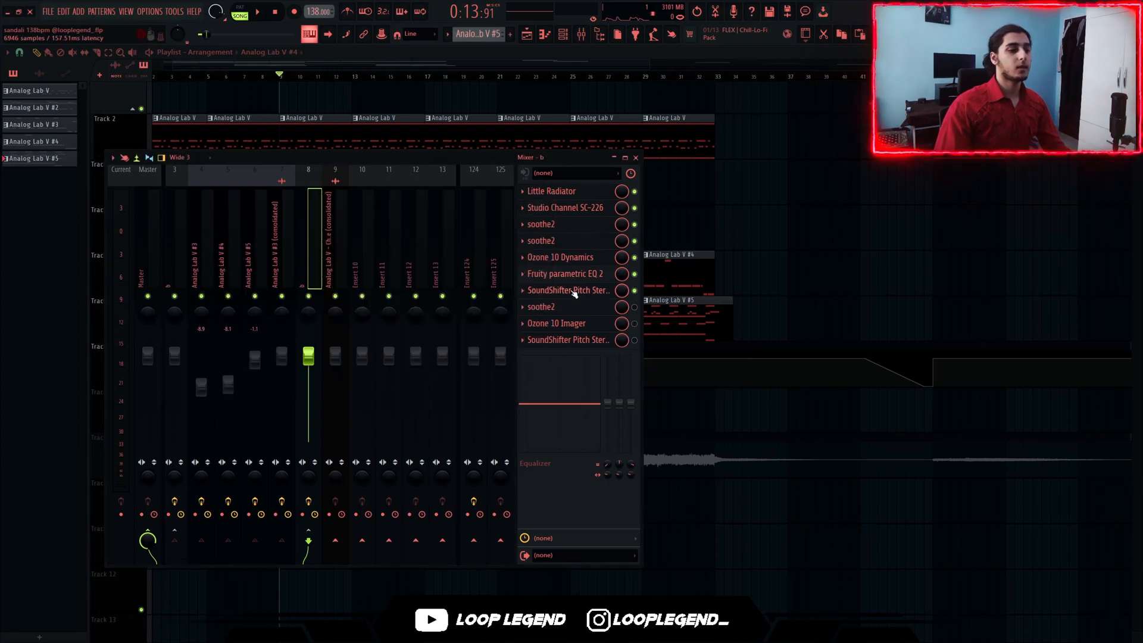
left_click(573, 291)
left_click_drag(195, 192, 358, 213)
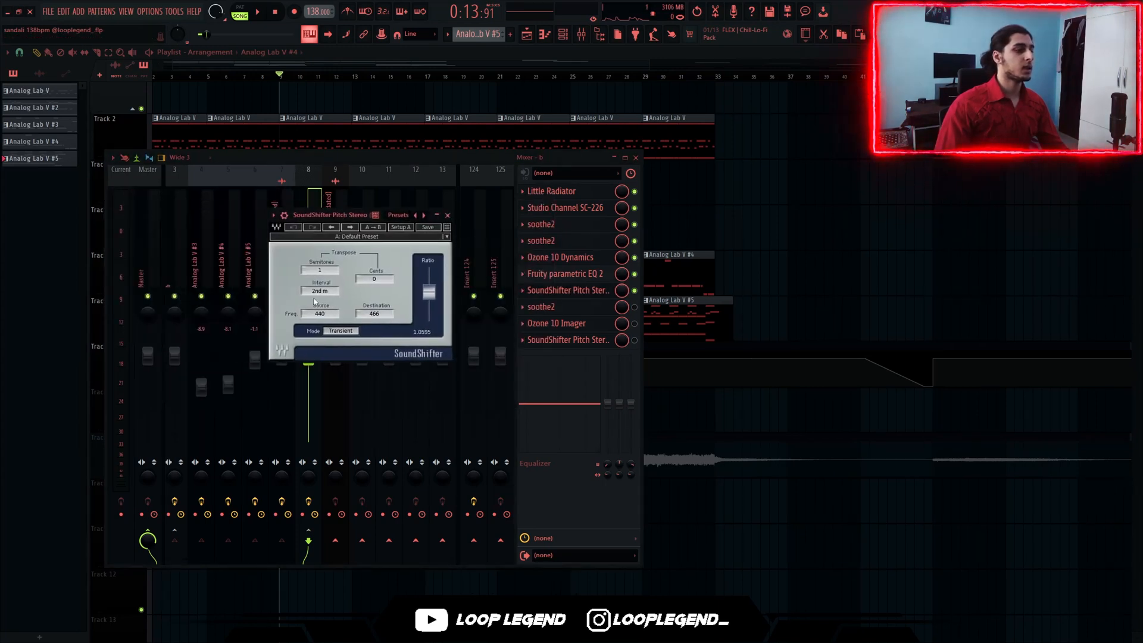
key("space")
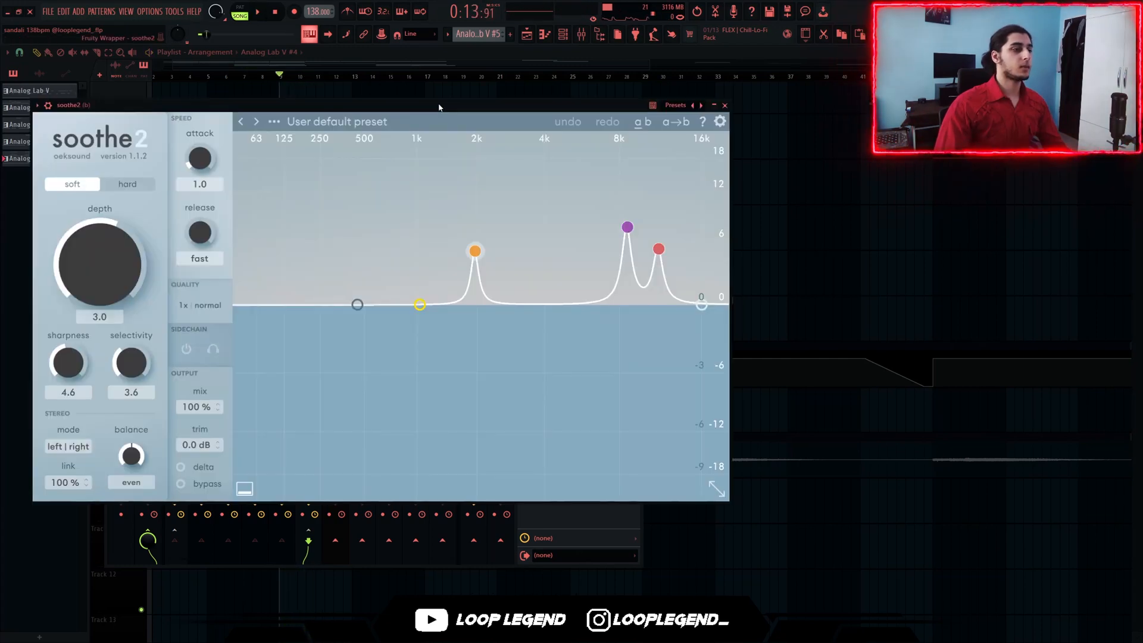
View the third soothe2 on track "b" and compare the Ozone 10 Imager bypassed and active during playback.
left_click_drag(439, 105, 443, 155)
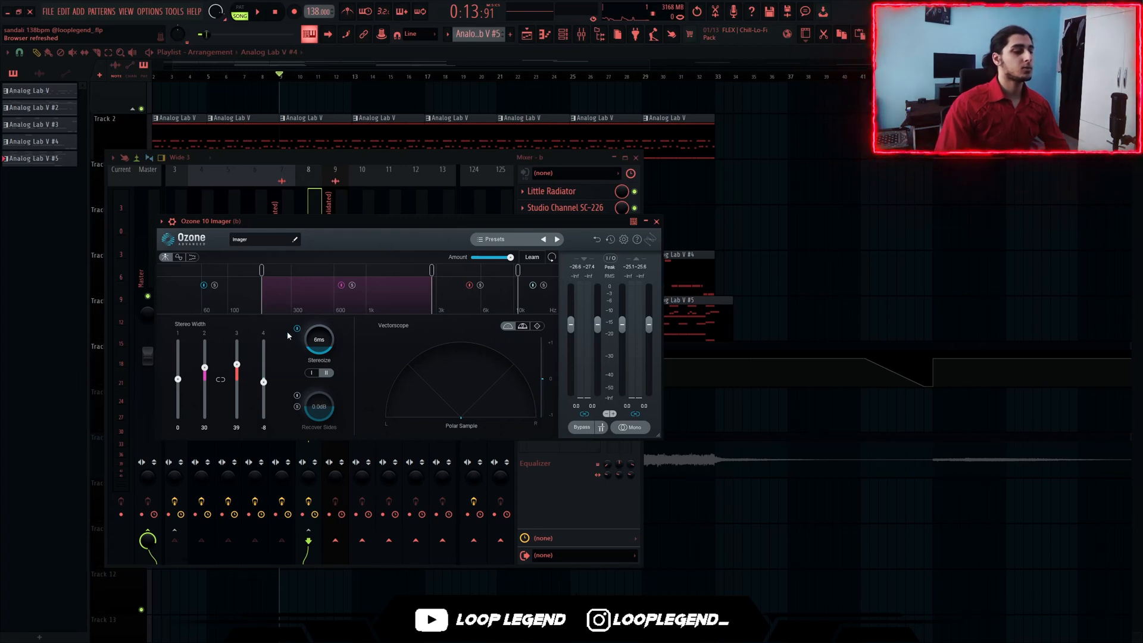
key("space")
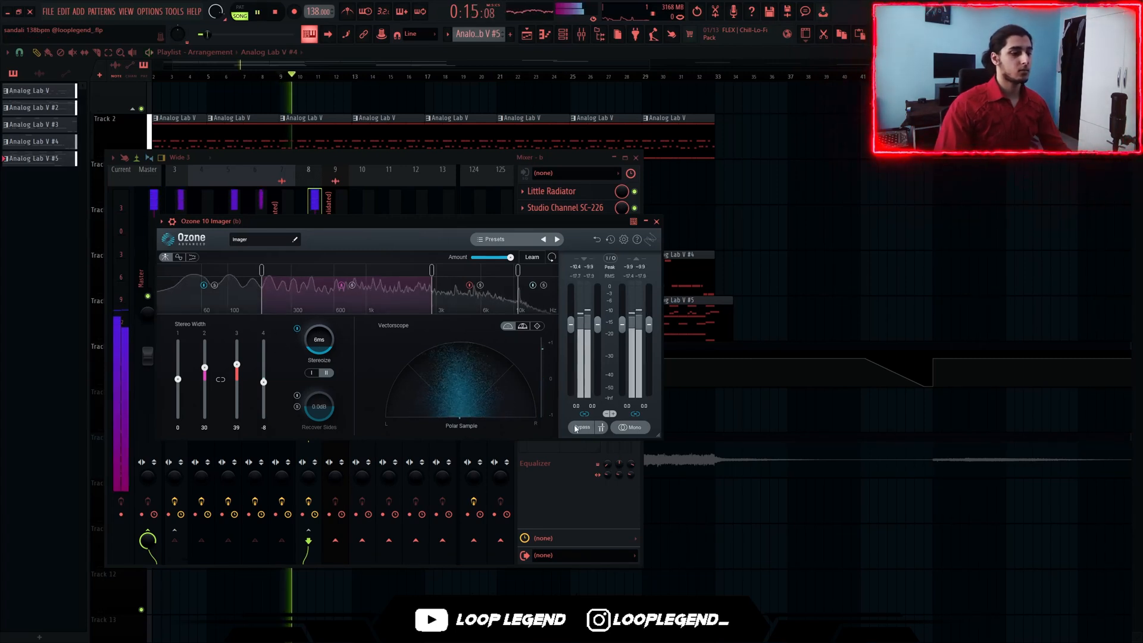
left_click(580, 428)
left_click(580, 428)
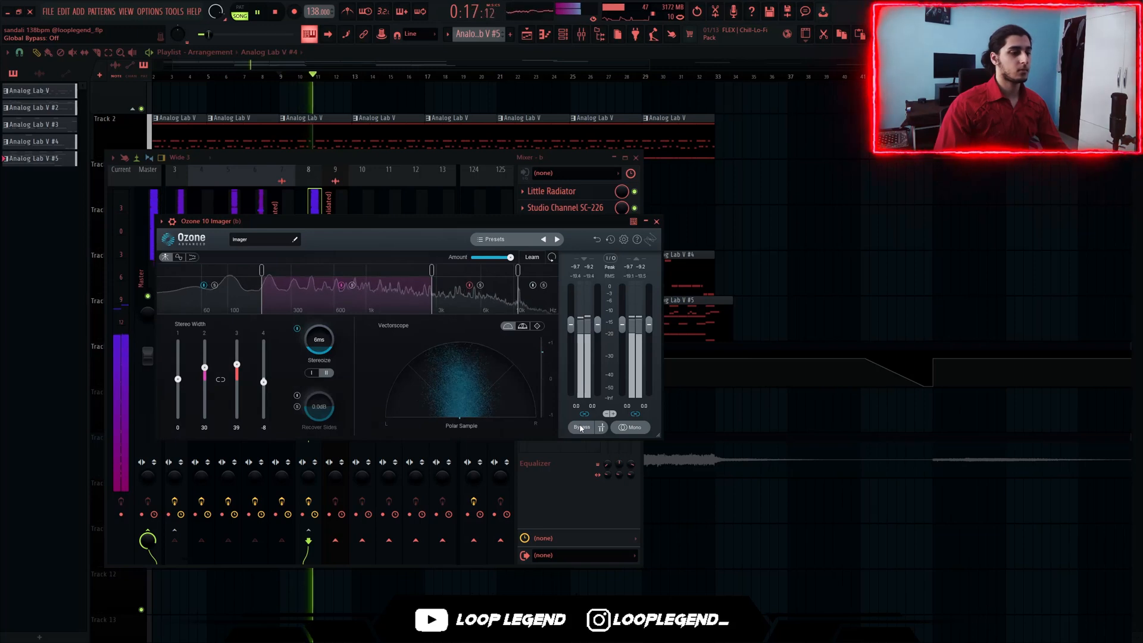
key("space")
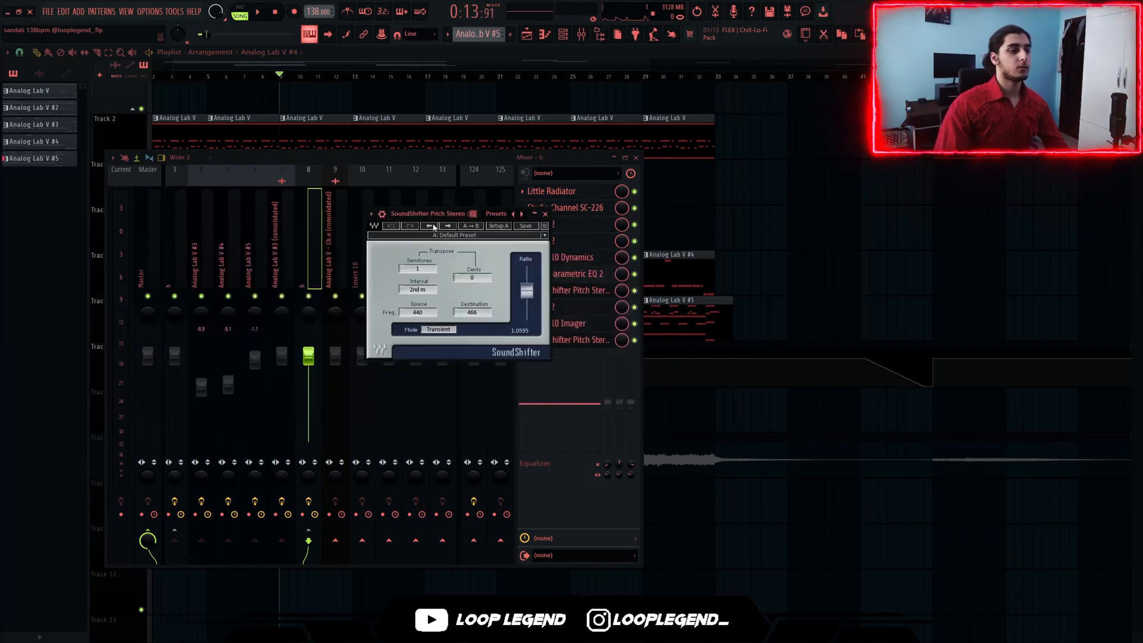
Audition the second SoundShifter Pitch Stereo on track "b", close it, and check mixer track 9 and the Master track.
left_click_drag(425, 225, 379, 227)
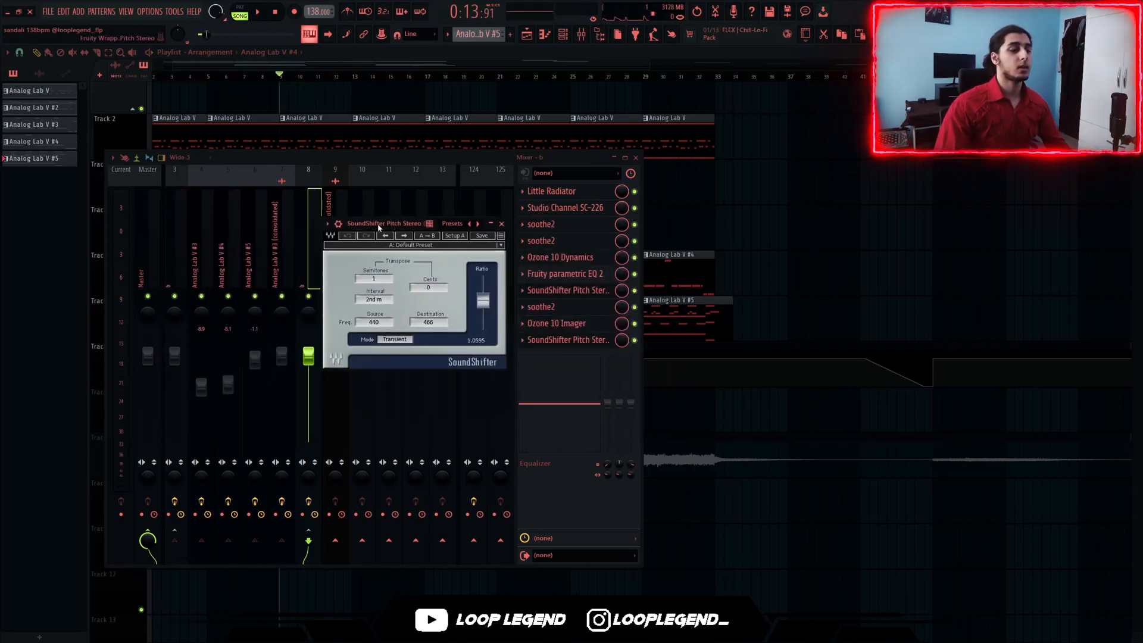
key("space")
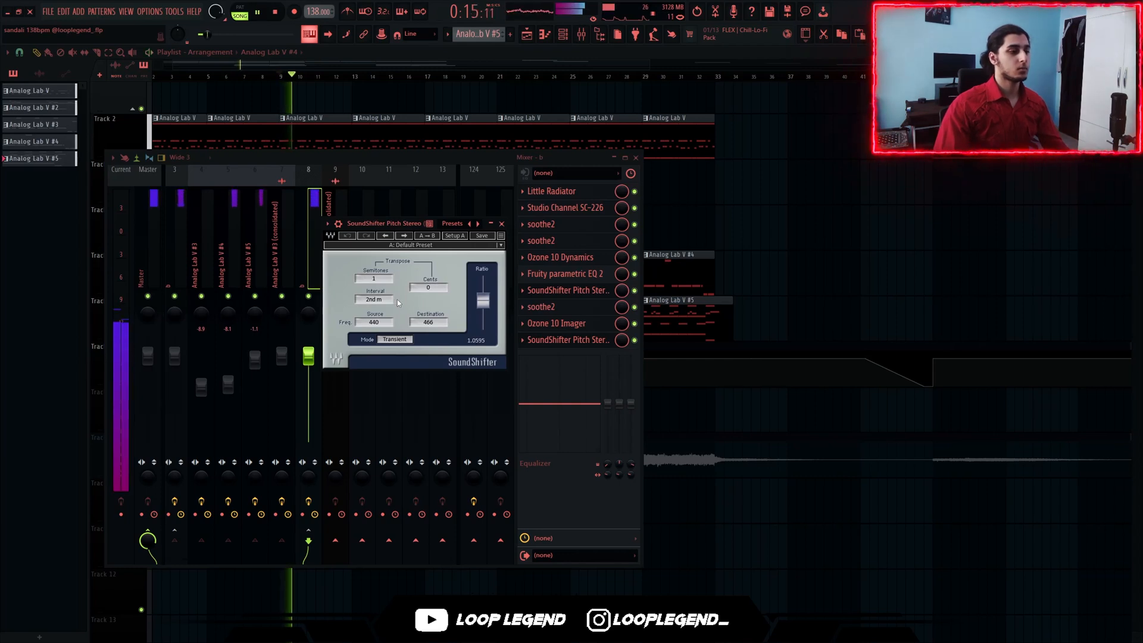
key("Escape")
left_click(328, 271)
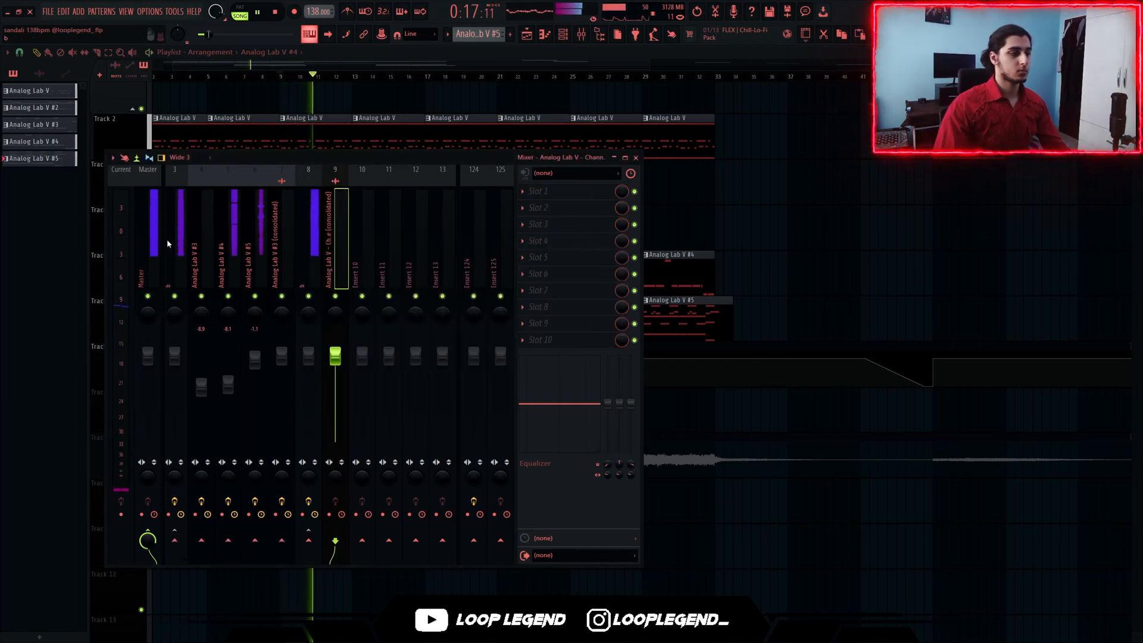
left_click(147, 244)
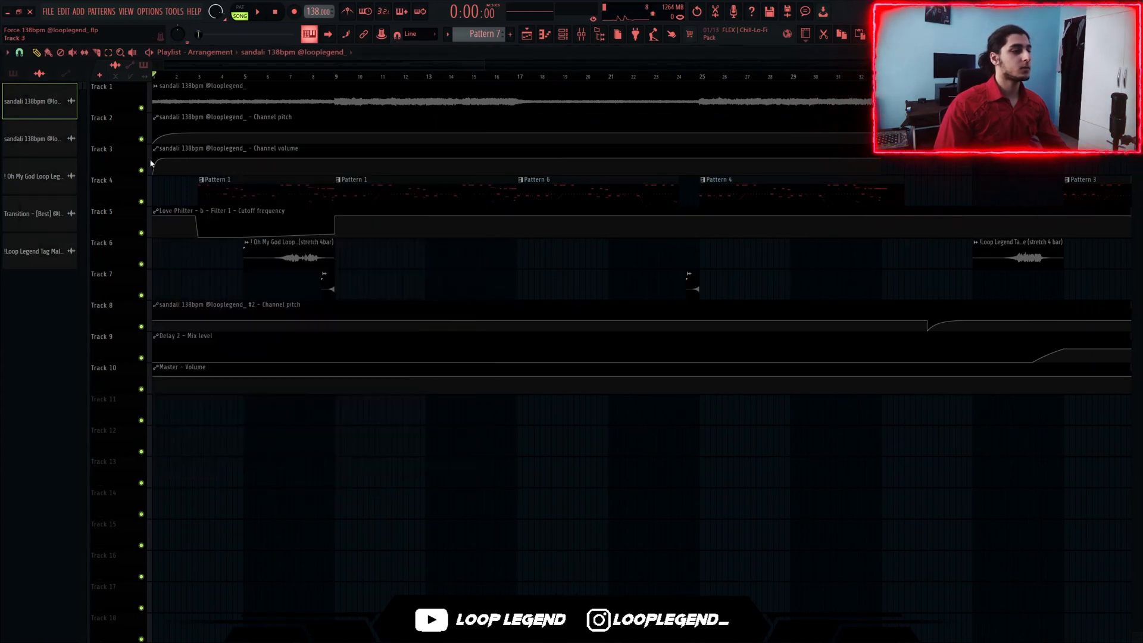
Play the song's opening and examine the melody loop's channel pitch automation on Track 2.
left_click_drag(191, 149, 208, 122)
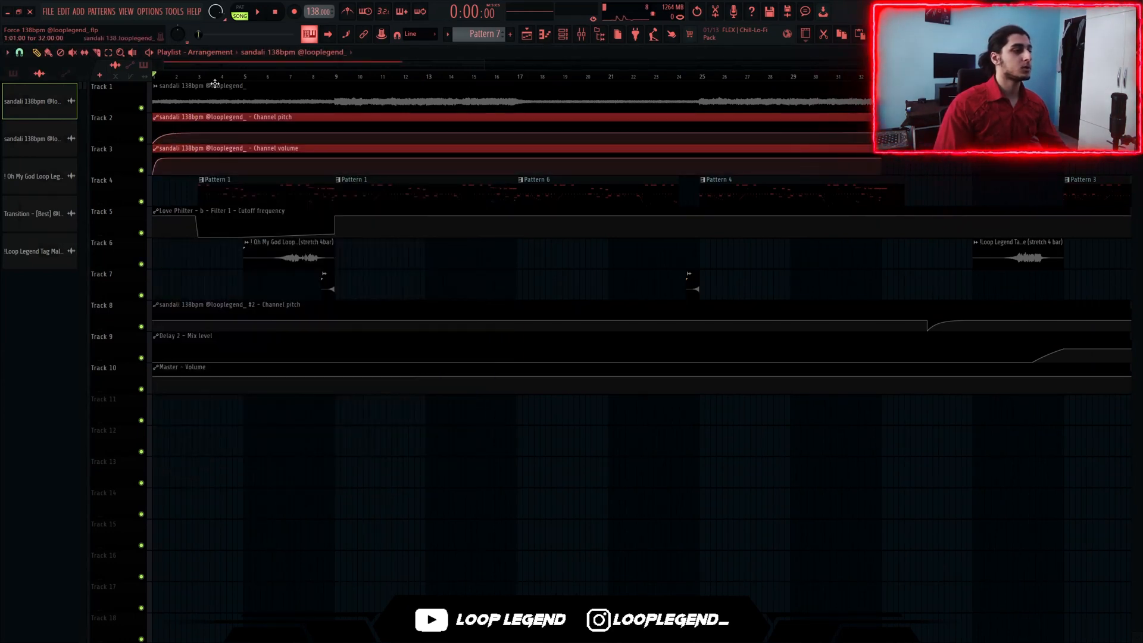
key("space")
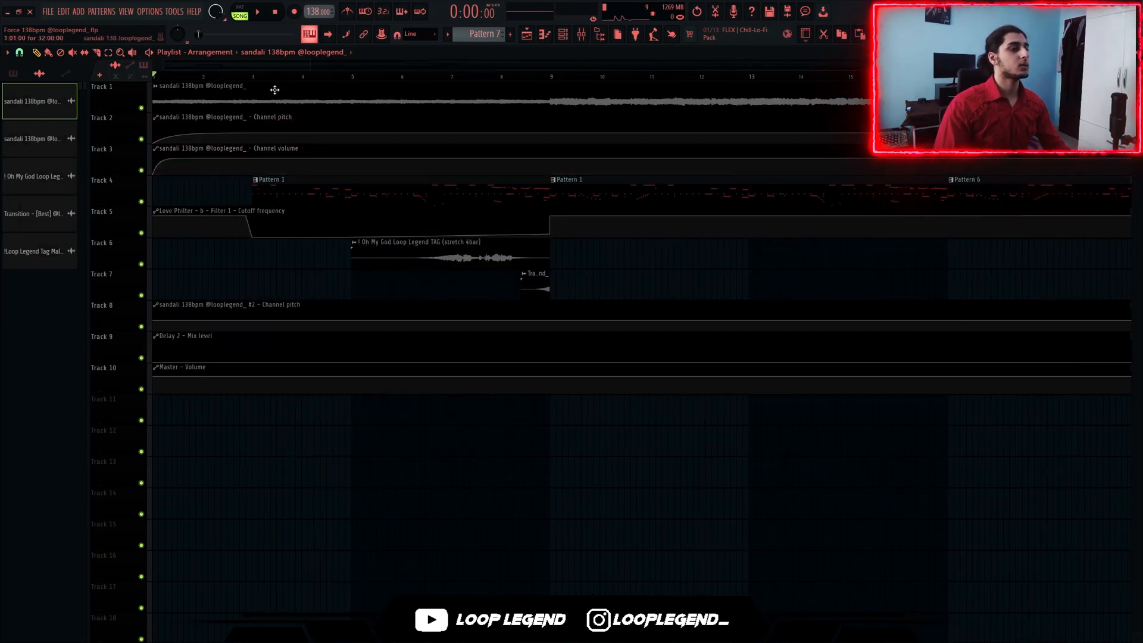
double_click(274, 89)
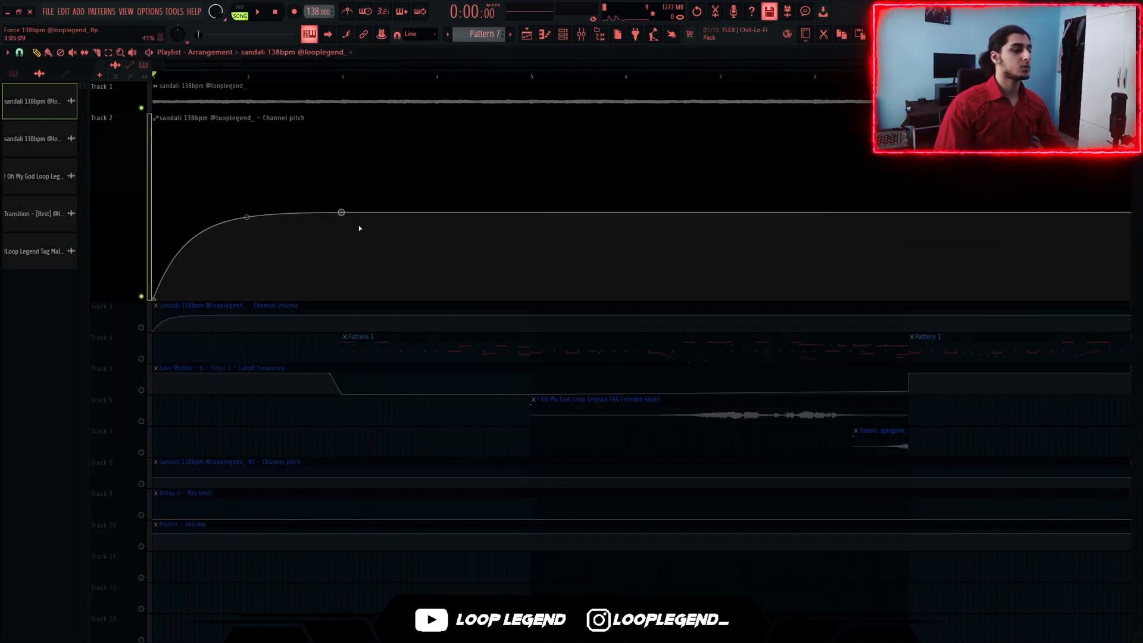
key("space")
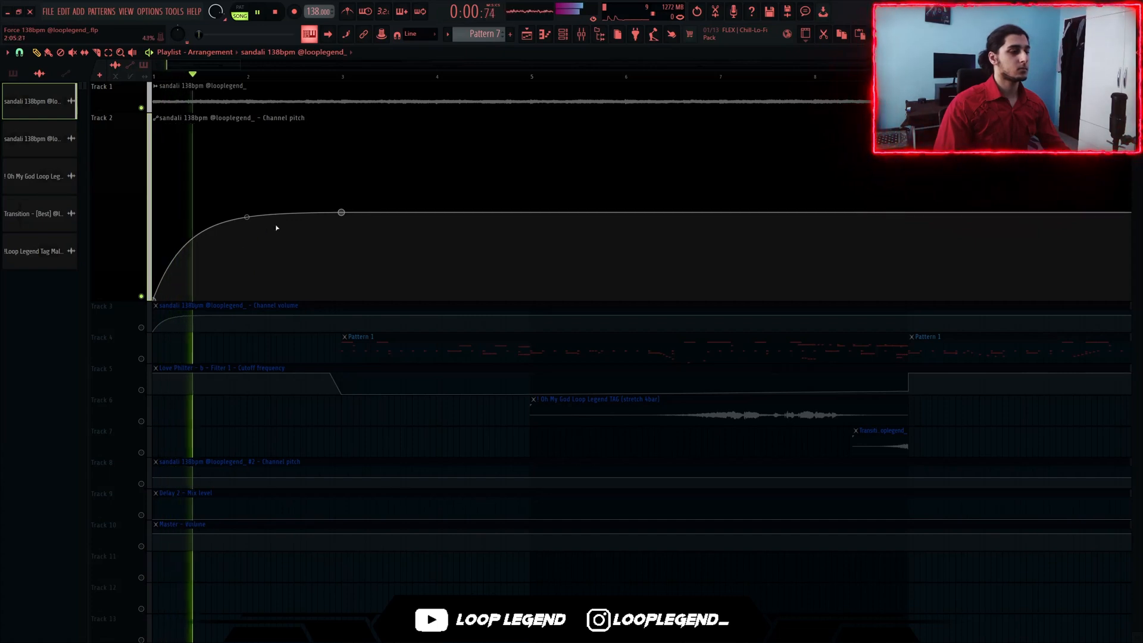
key("space")
Try adding a point near bar 4 of the Track 2 channel pitch automation and lowering it to 0%.
key("ctrl+z")
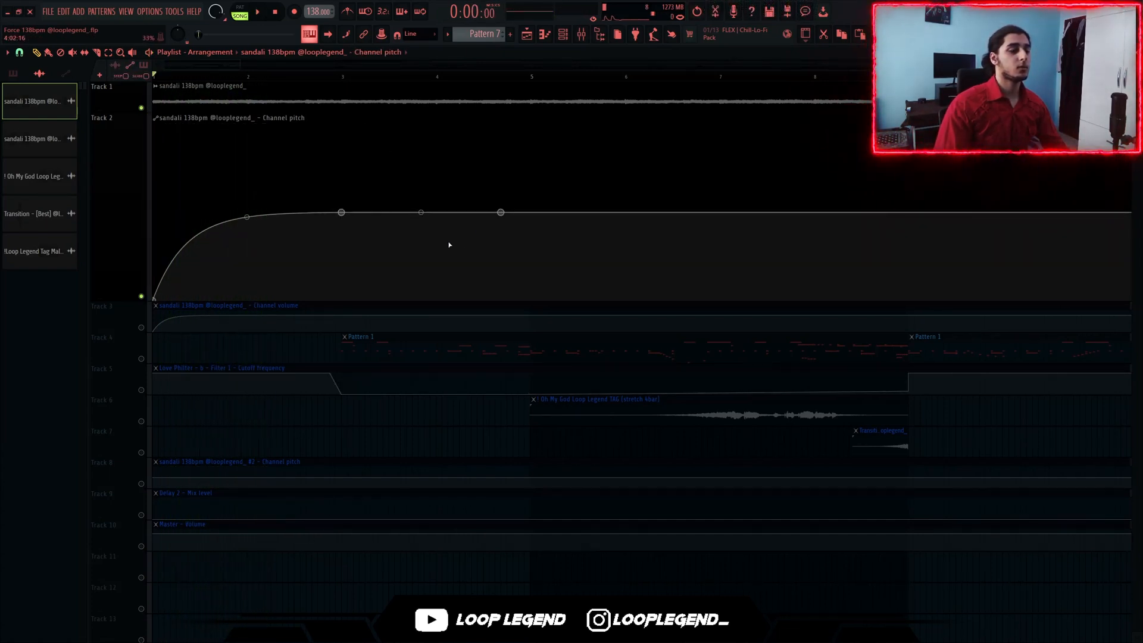
left_click_drag(502, 214, 500, 302)
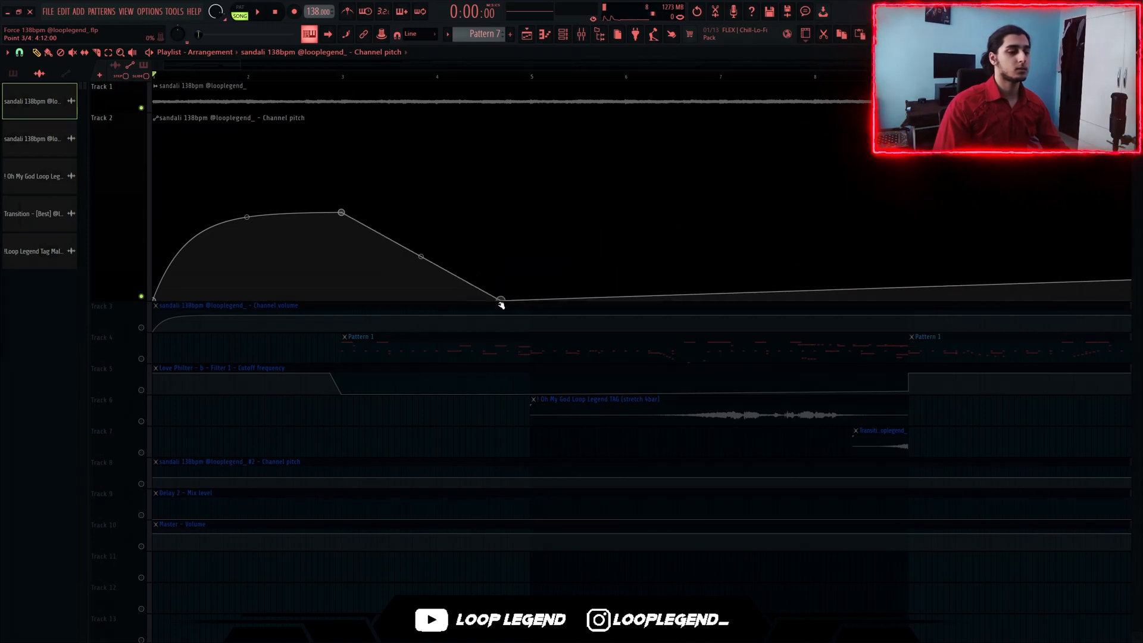
left_click_drag(415, 255, 365, 106)
Play the intro with only Tracks 1 to 3 active, then restore all tracks and continue playback to the drop.
key("space")
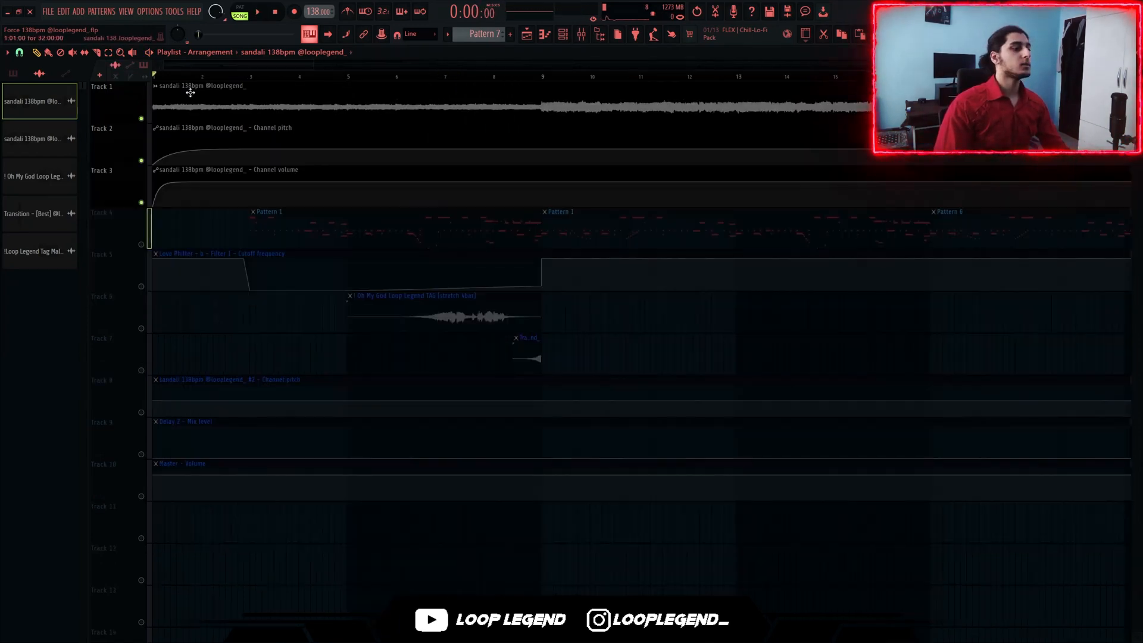
left_click(365, 210)
key("Escape")
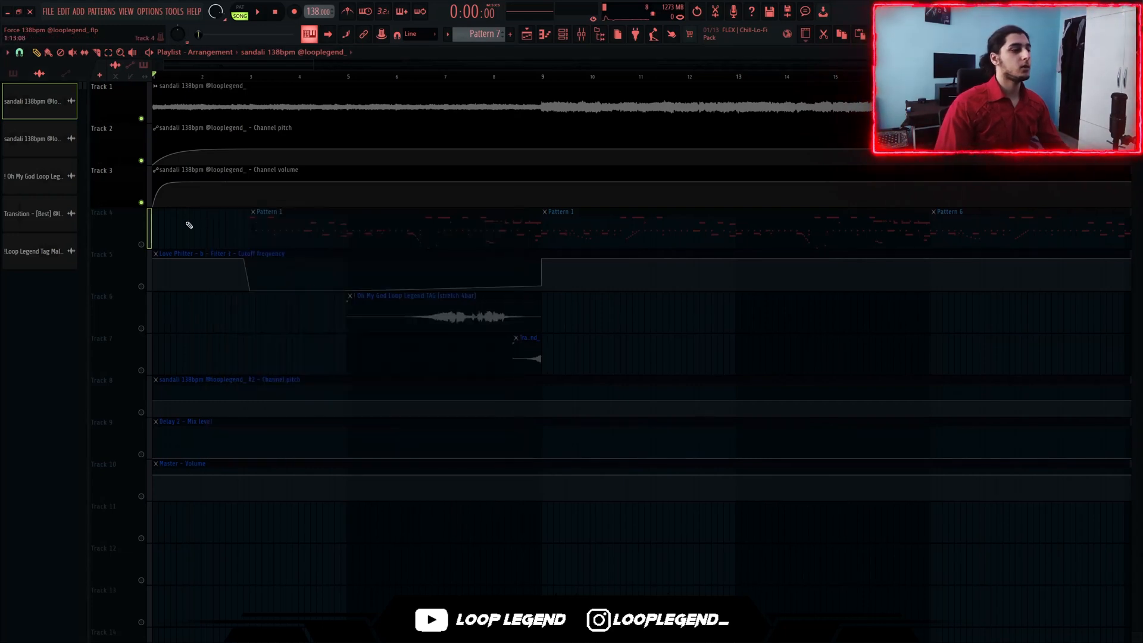
scroll(159, 207, "up", 3)
key("space")
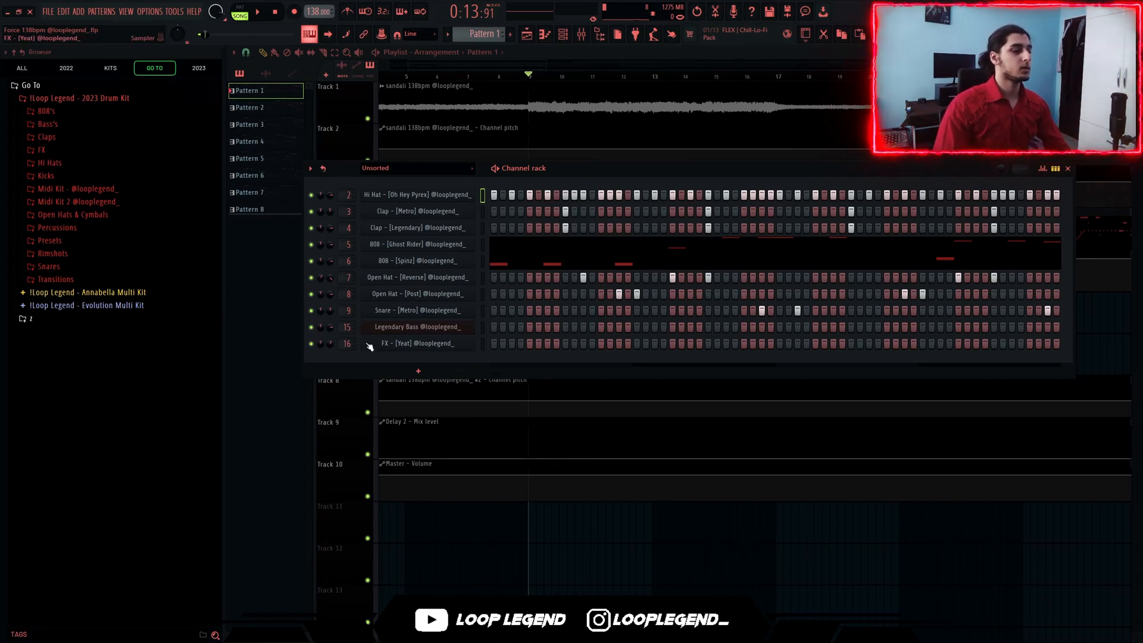
Open the "Hi Hat - [Oh Hey Pyrex]" notes of Pattern 1 in the piano roll and play them with the song.
key("F7")
scroll(276, 353, "down", 2)
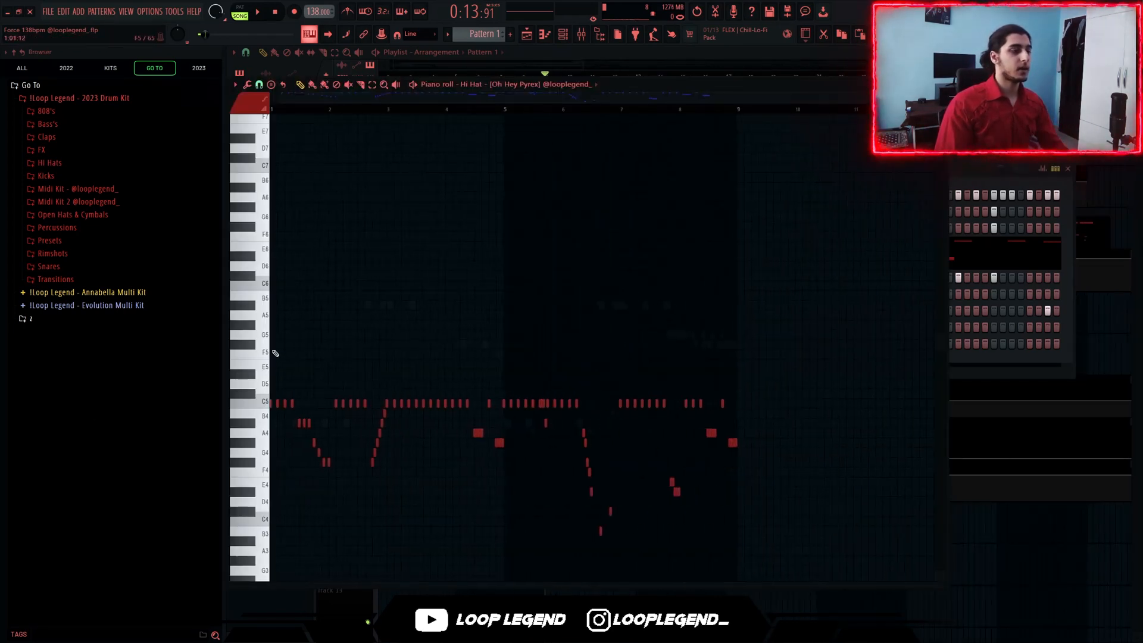
scroll(415, 265, "down", 2)
key("space")
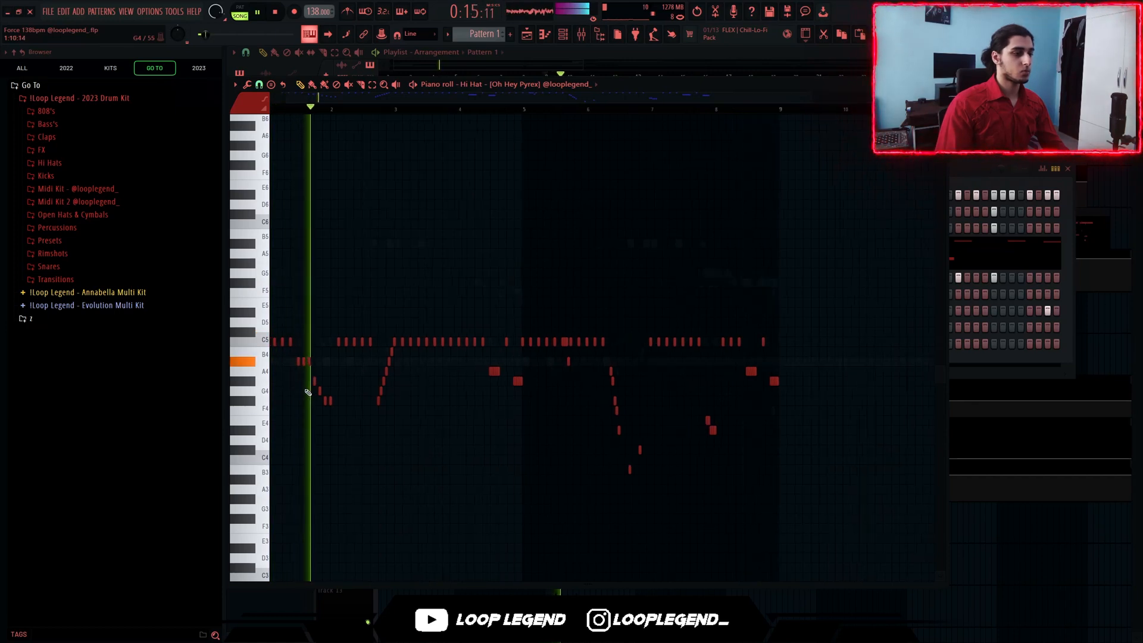
scroll(351, 405, "up", 2)
scroll(434, 402, "down", 1)
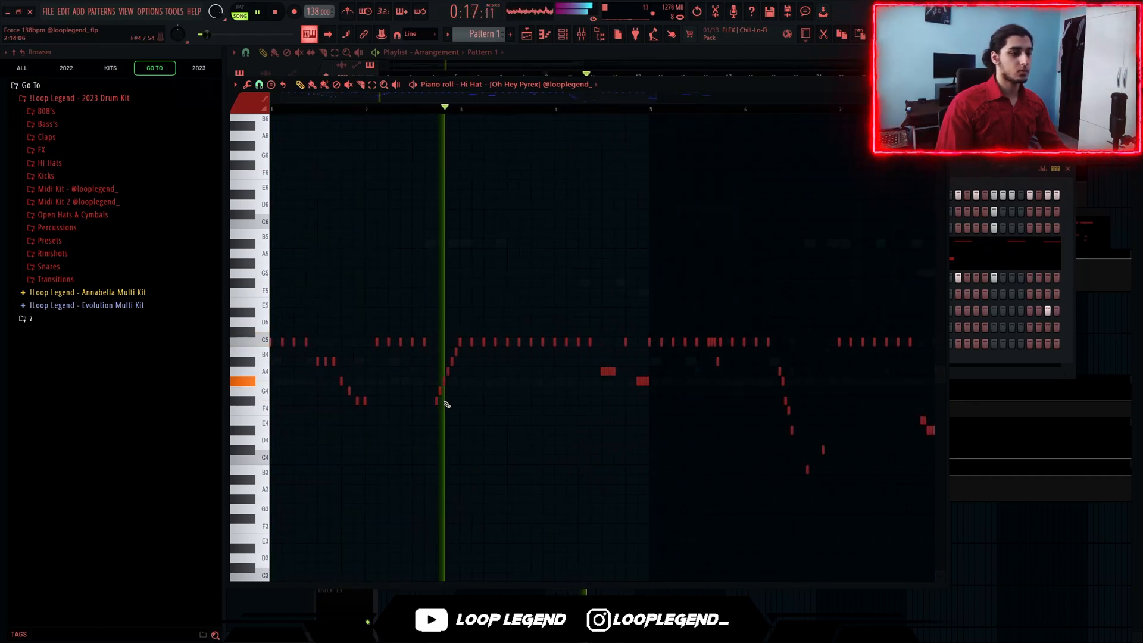
Select the C5 hi-hat notes, then the descending roll at the end of bar 1, and audition the roll.
left_click_drag(418, 194, 394, 224)
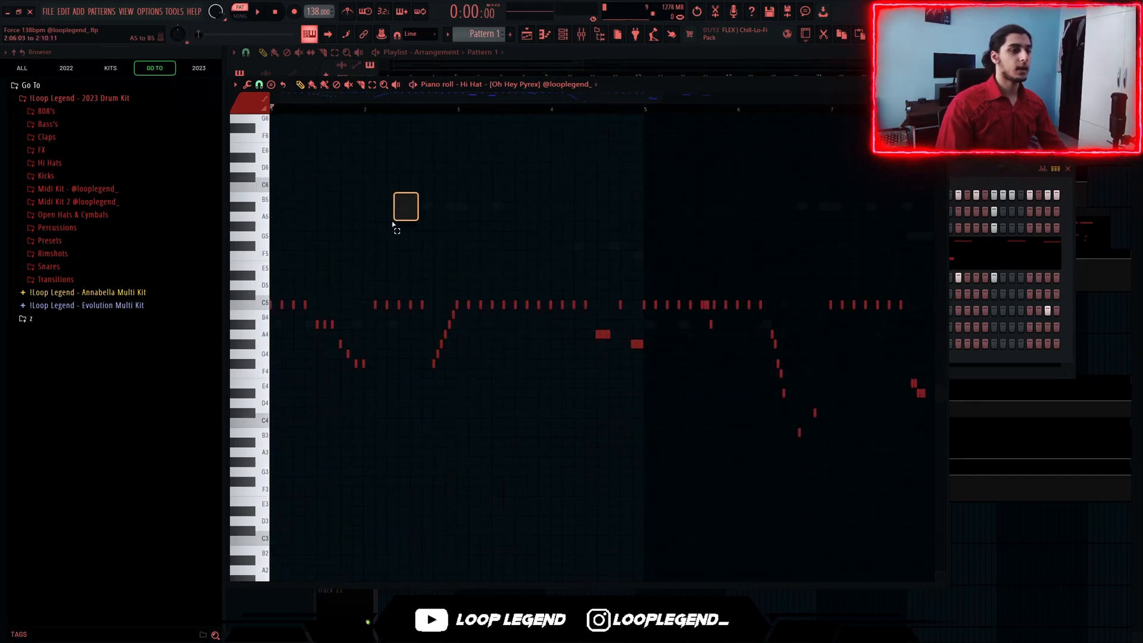
scroll(394, 227, "down", 1)
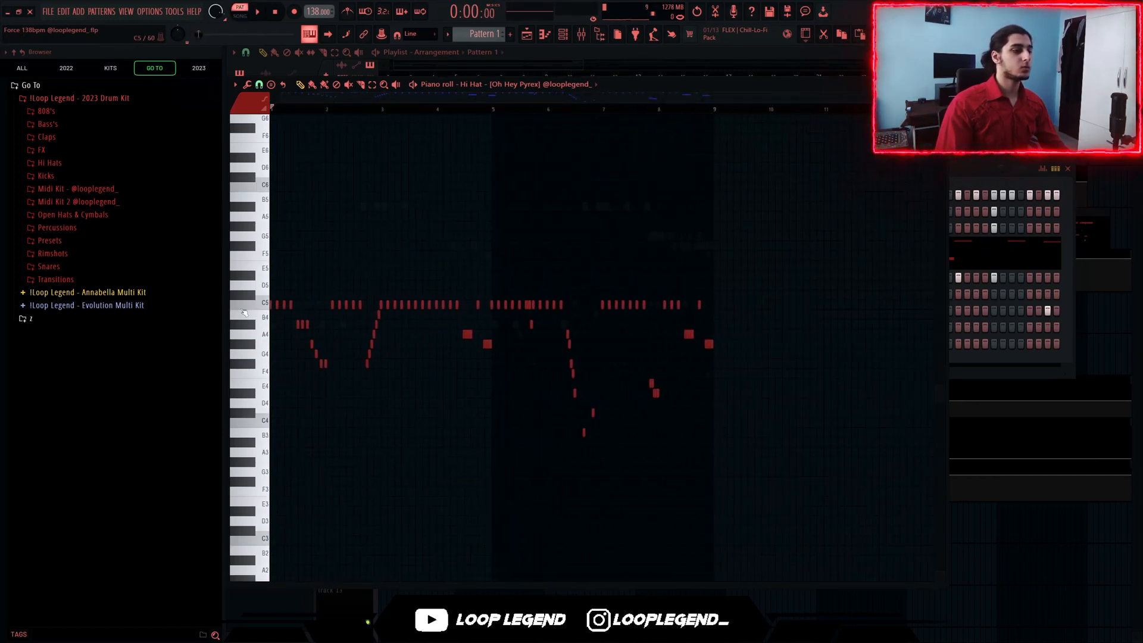
left_click(244, 313, "ctrl")
scroll(258, 136, "up", 3)
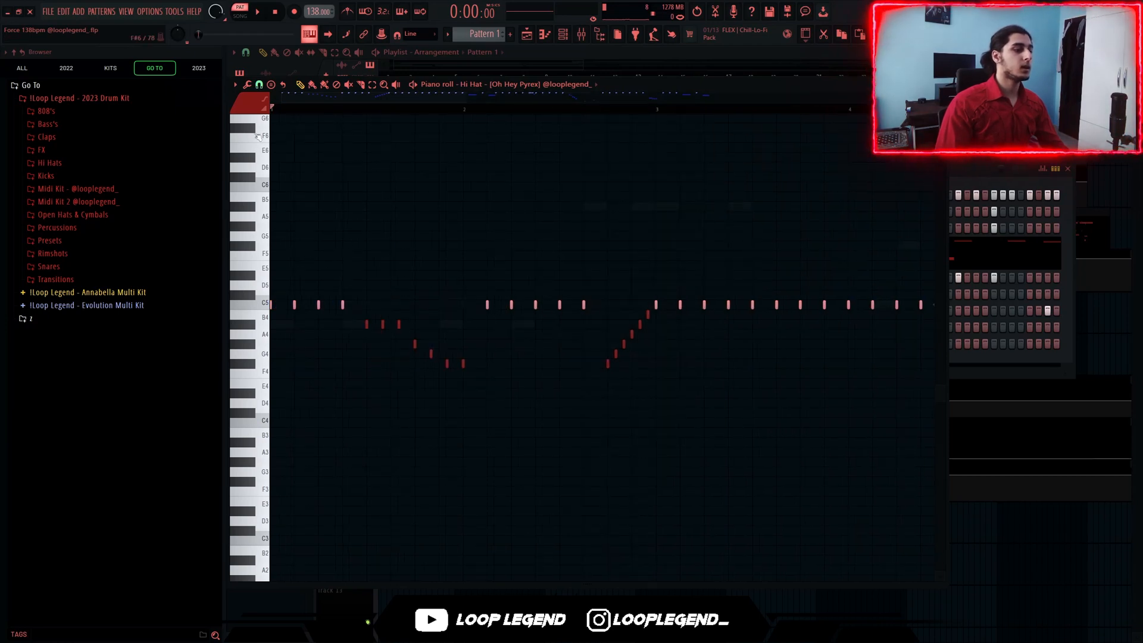
left_click_drag(368, 320, 485, 442)
key("space")
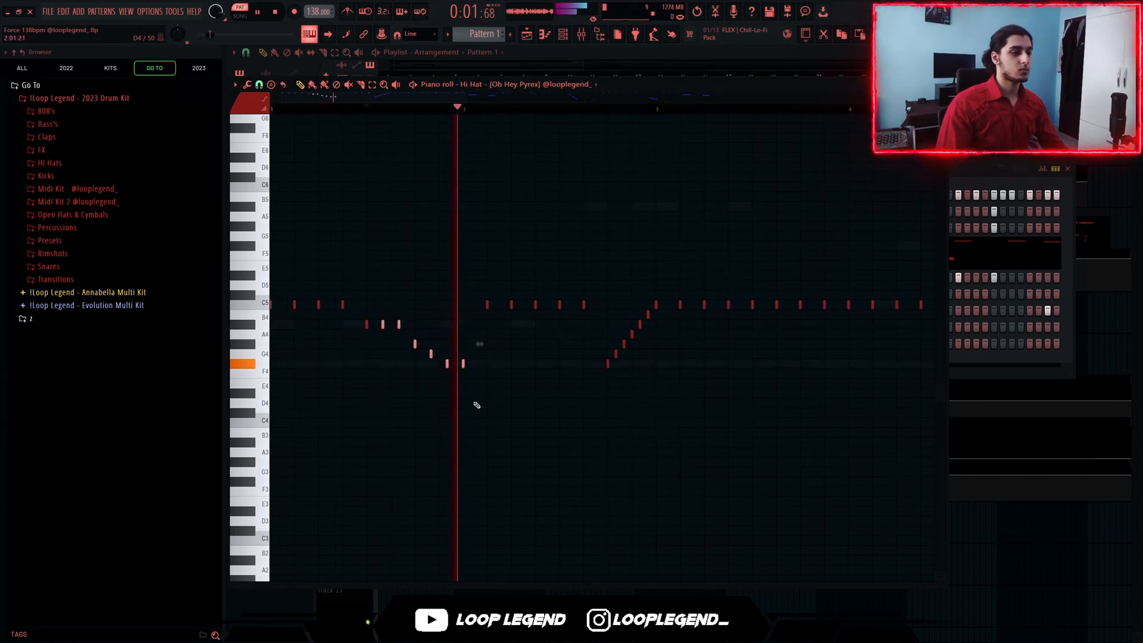
key("space")
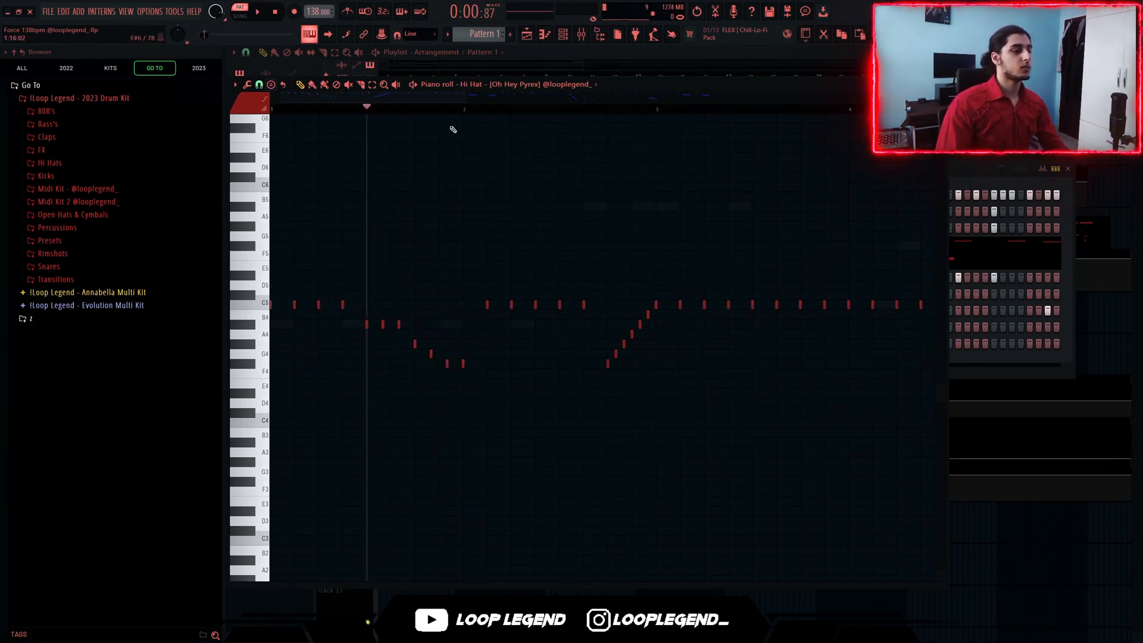
Set the piano roll snap to 1/3 beat to demonstrate the spacing of the descending hi-hat roll.
left_click(259, 84)
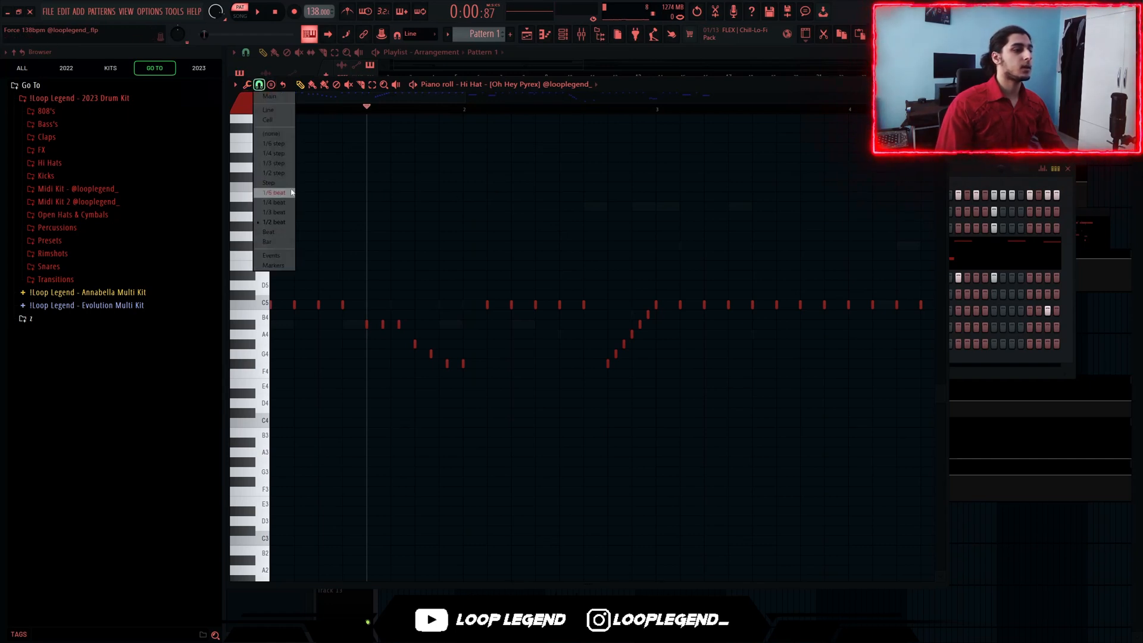
left_click(277, 212)
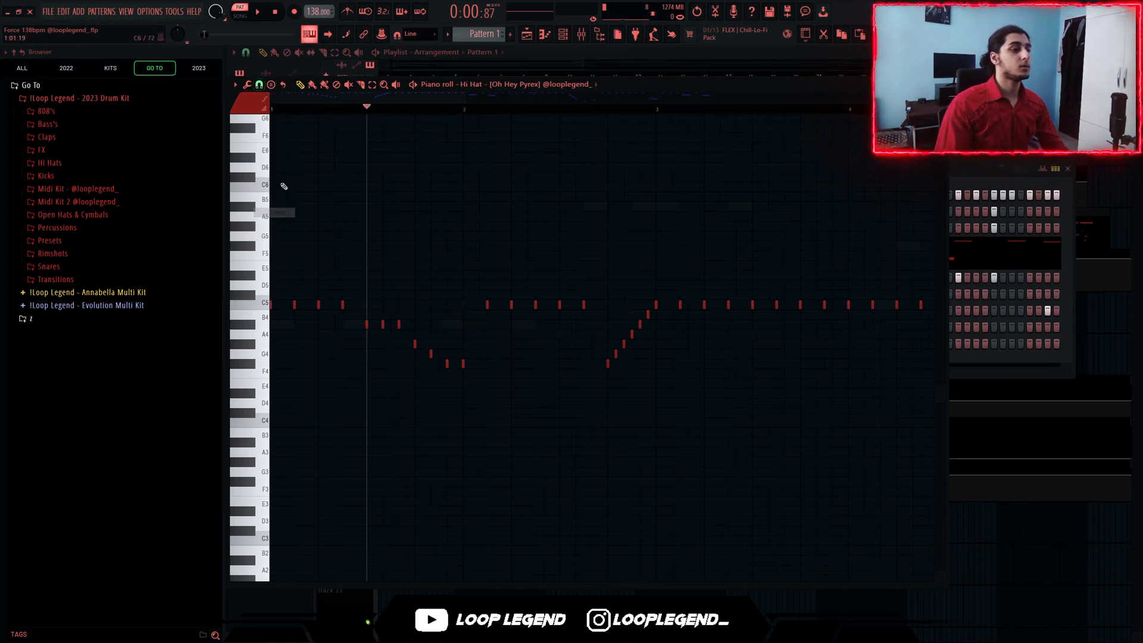
scroll(361, 238, "up", 2)
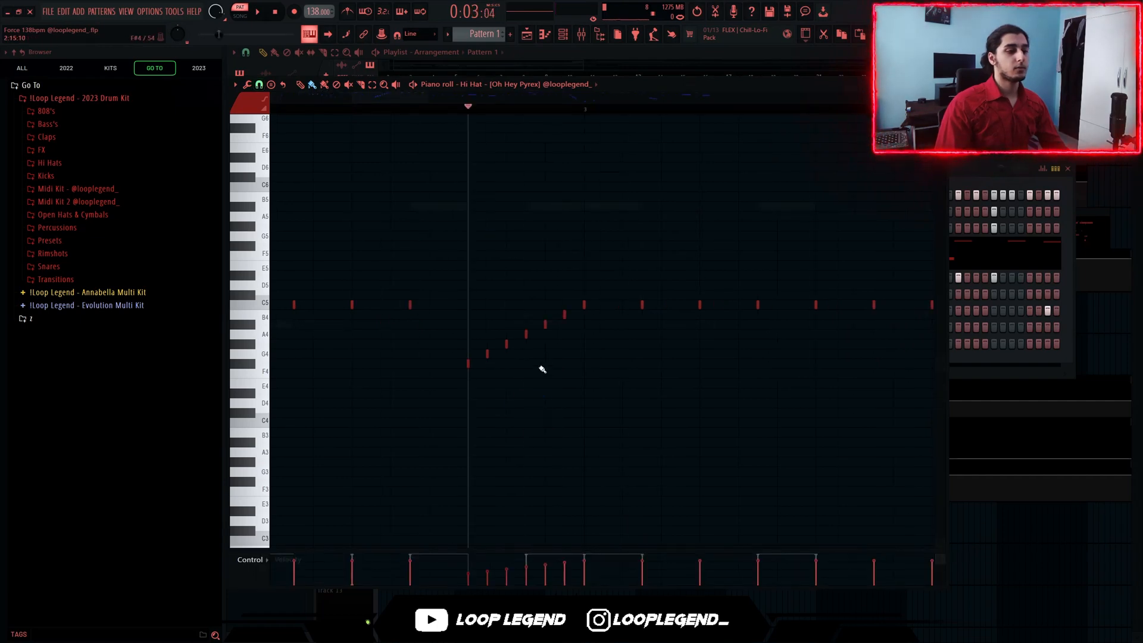
Set the piano roll snap to 1/6 beat and audition the ascending hi-hat roll leading into bar 3.
left_click(260, 85)
left_click(276, 196)
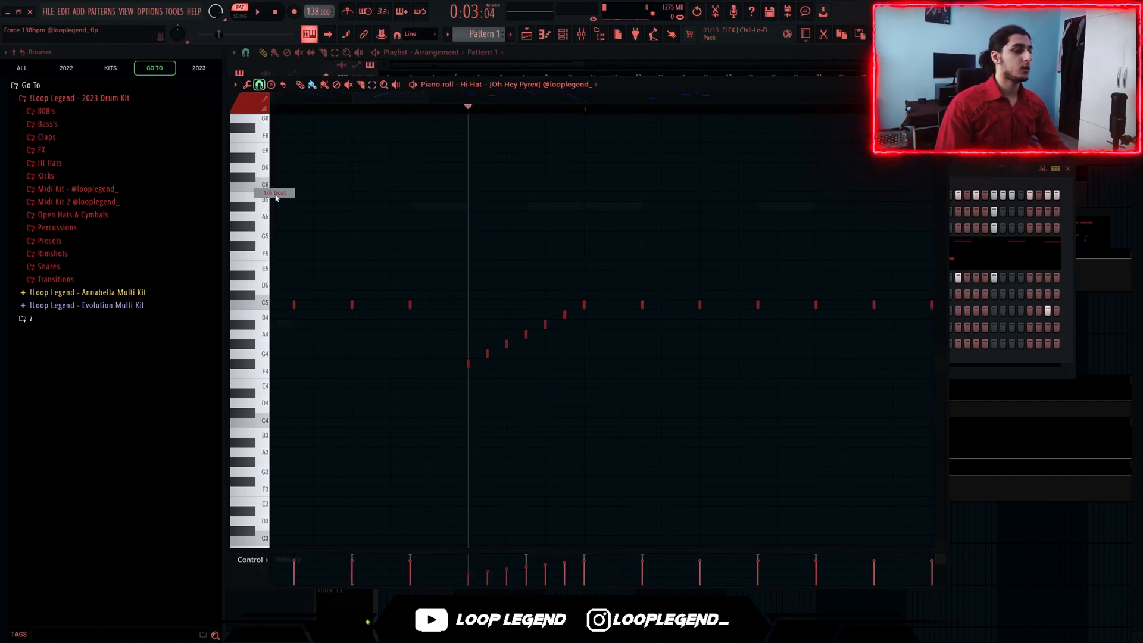
key("space")
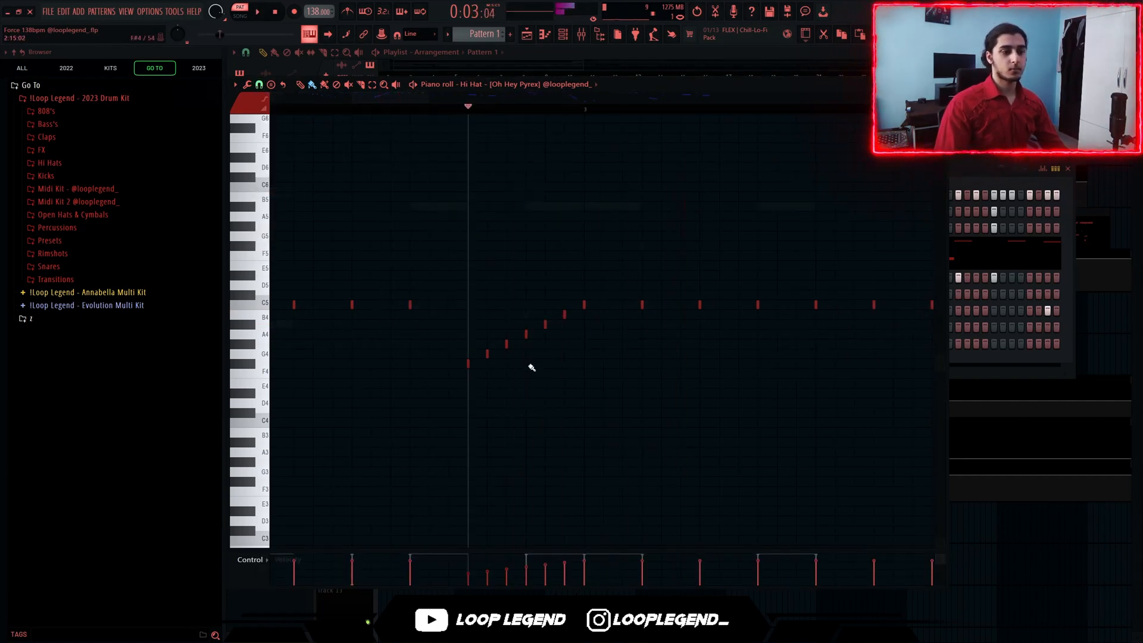
key("space")
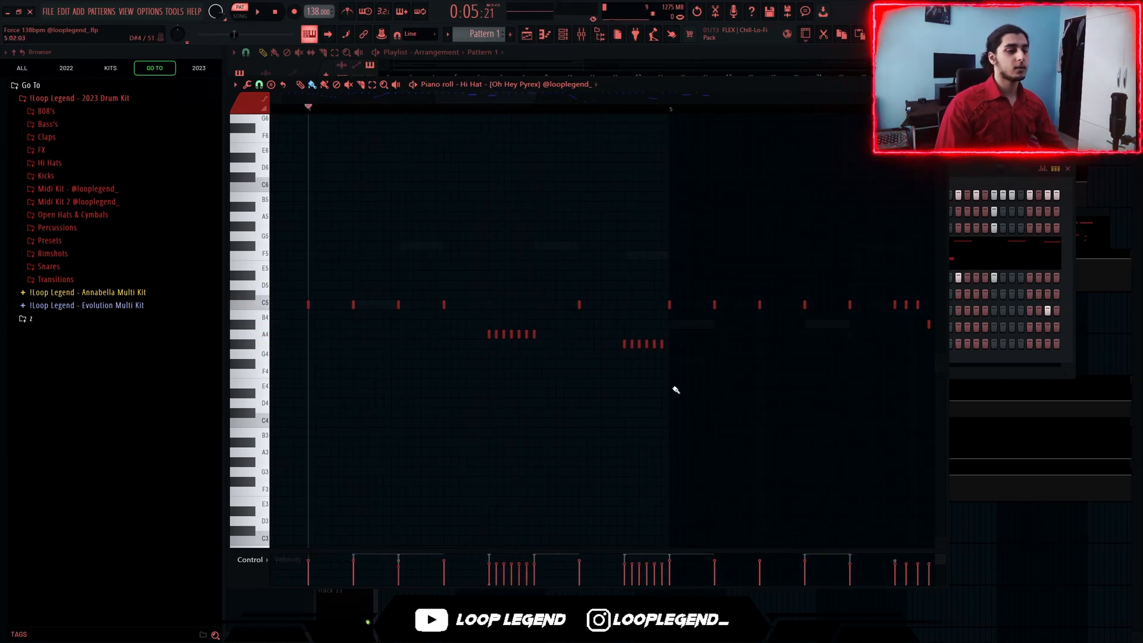
Set the piano roll snap to 1/3 step and audition the fast hi-hat rolls from bar 4 onward.
left_click(260, 86)
left_click(262, 163)
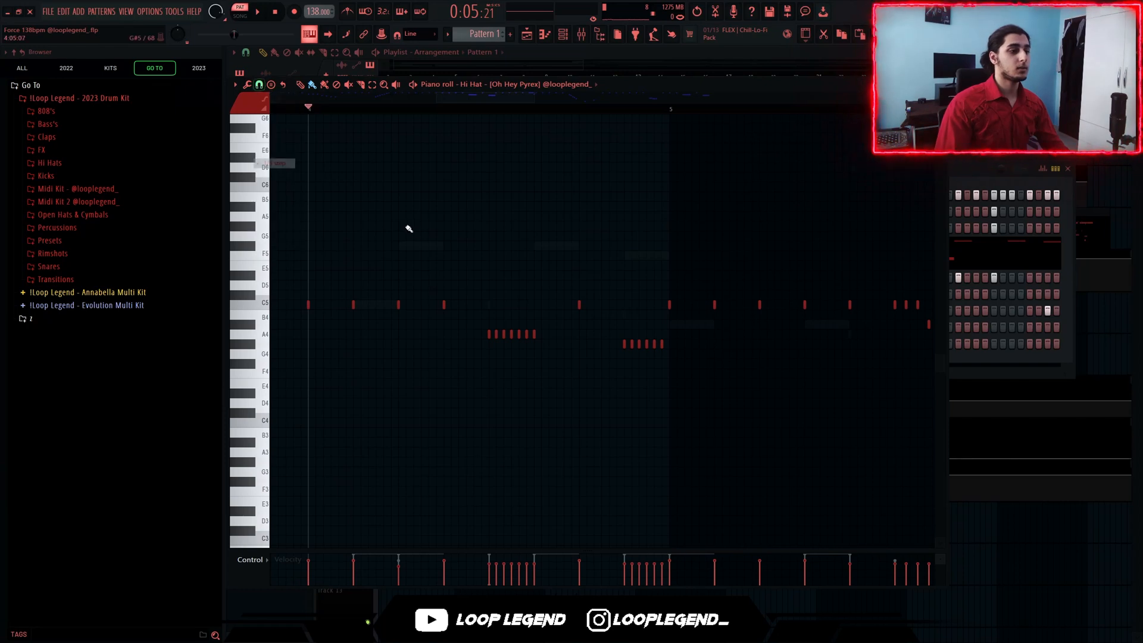
key("space")
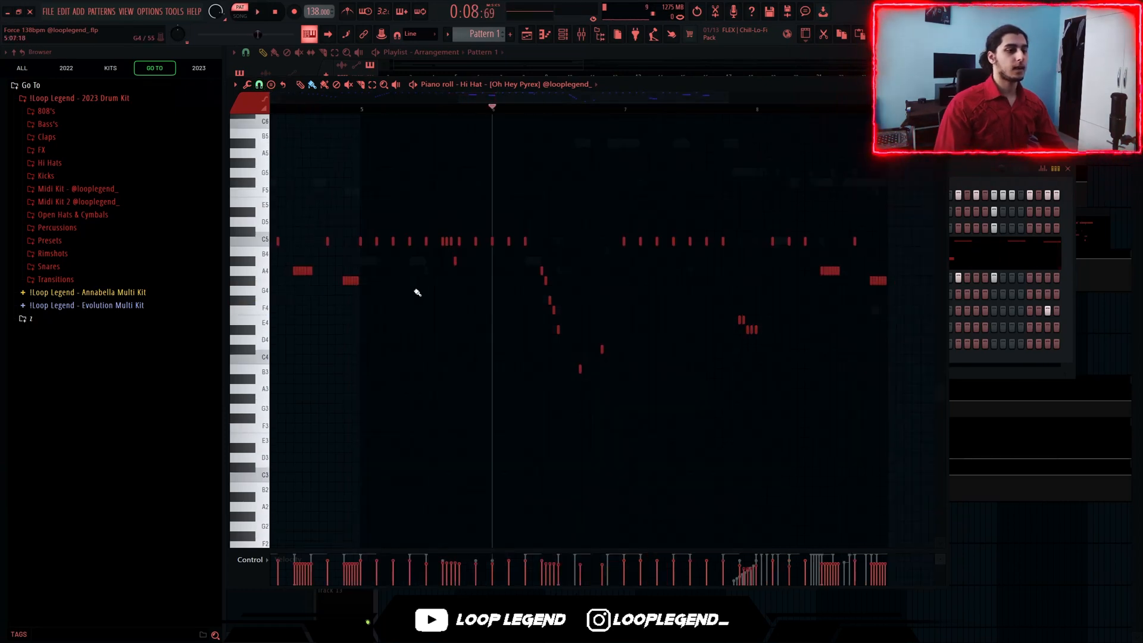
Check the piano roll snap options and audition the descending hi-hat roll after bar 6.
left_click(259, 87)
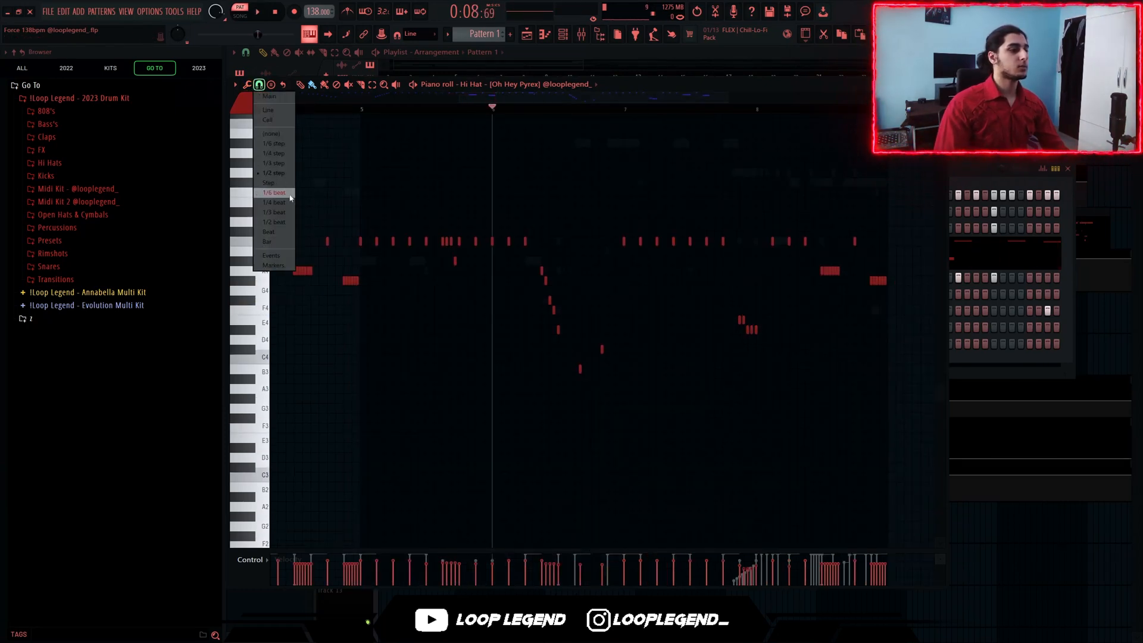
left_click(577, 217)
scroll(497, 292, "up", 3)
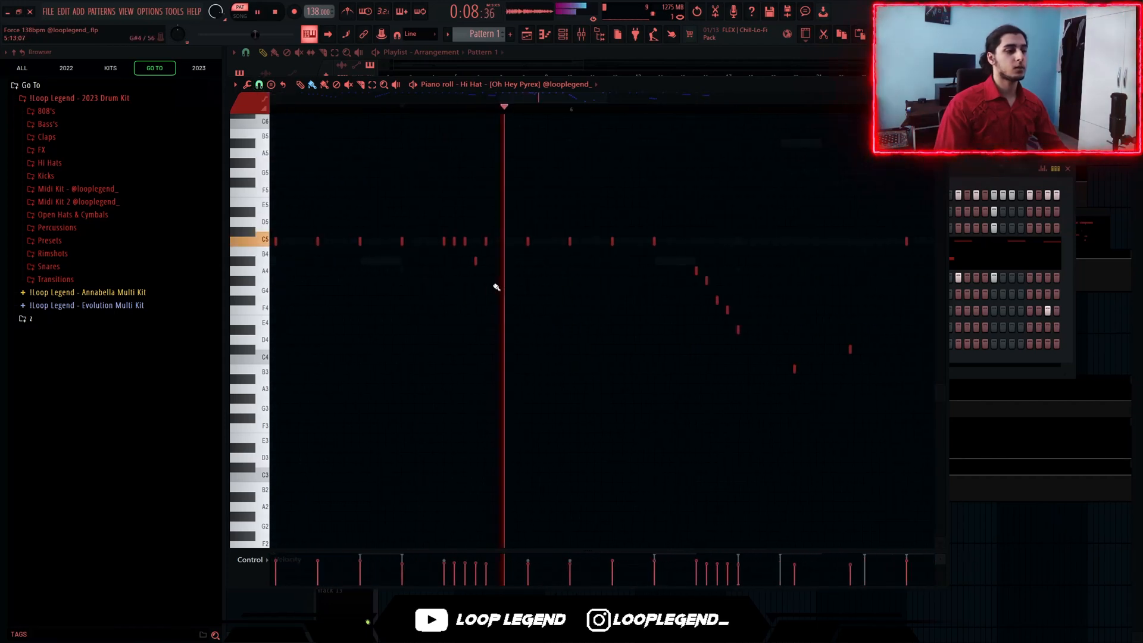
left_click_drag(703, 305, 565, 341)
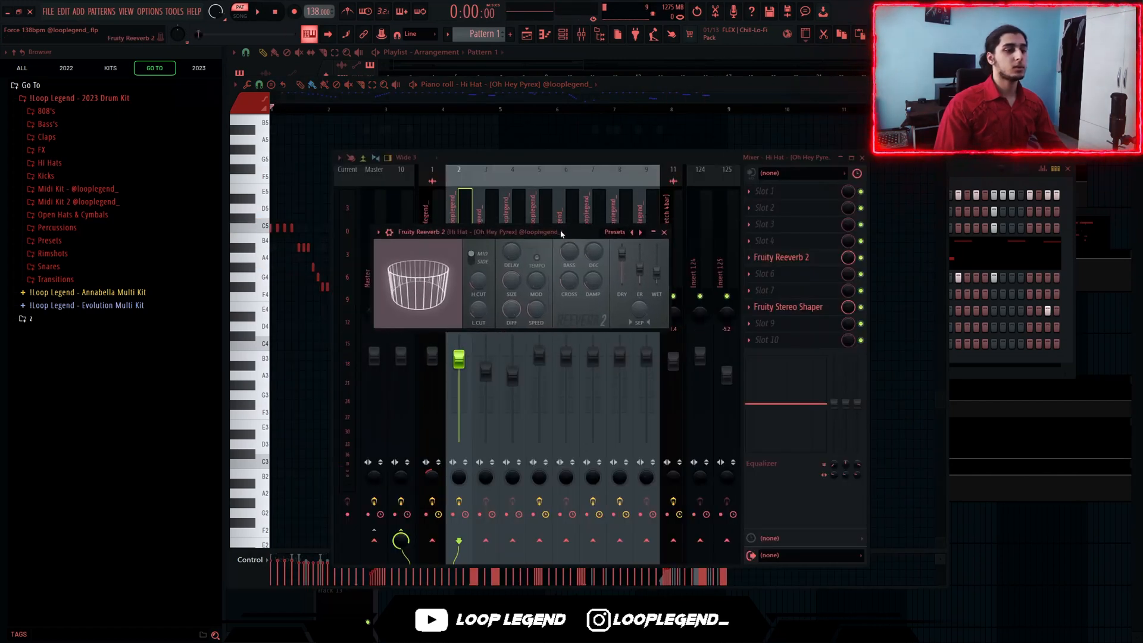
Inspect Fruity Stereo Shaper on the hi-hat mixer track, then close the mixer and effect windows.
left_click(789, 306)
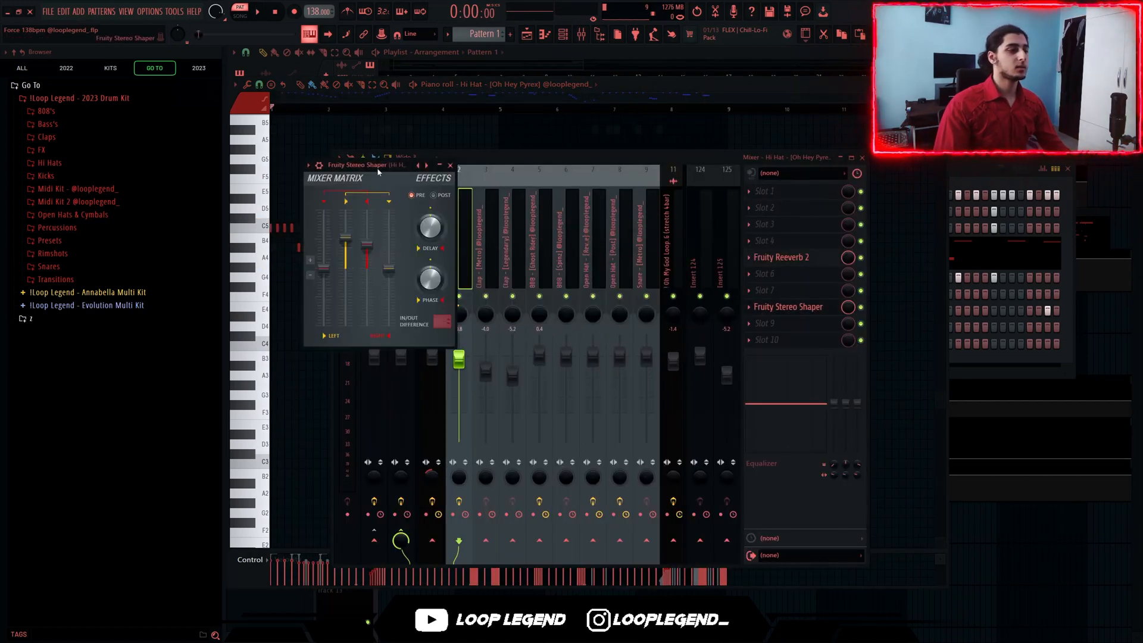
left_click_drag(378, 171, 468, 186)
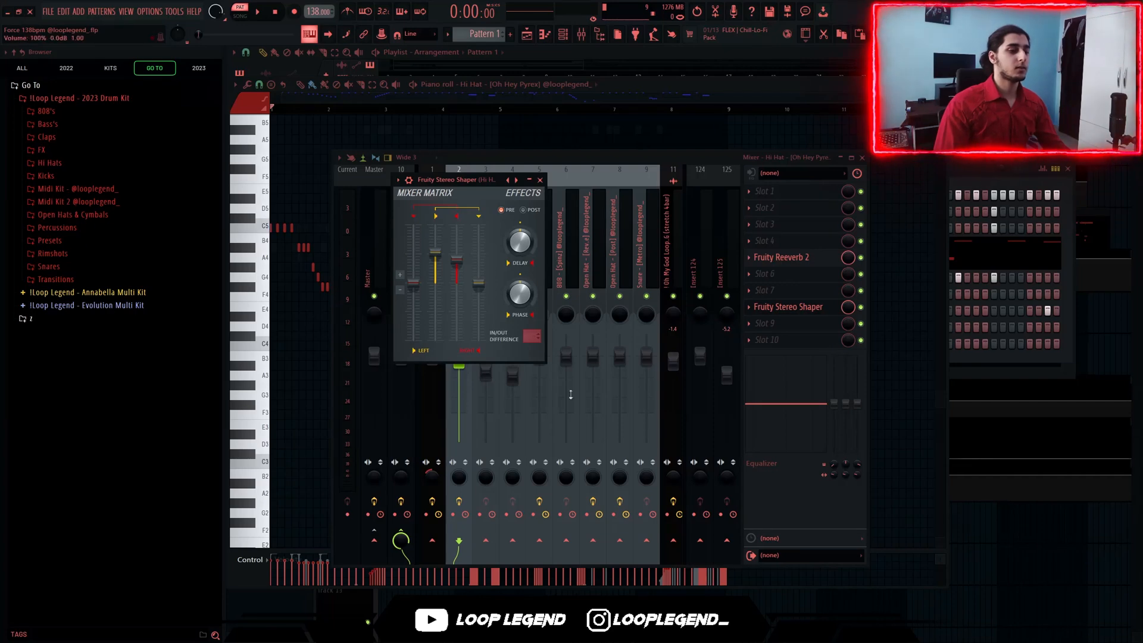
key("Escape")
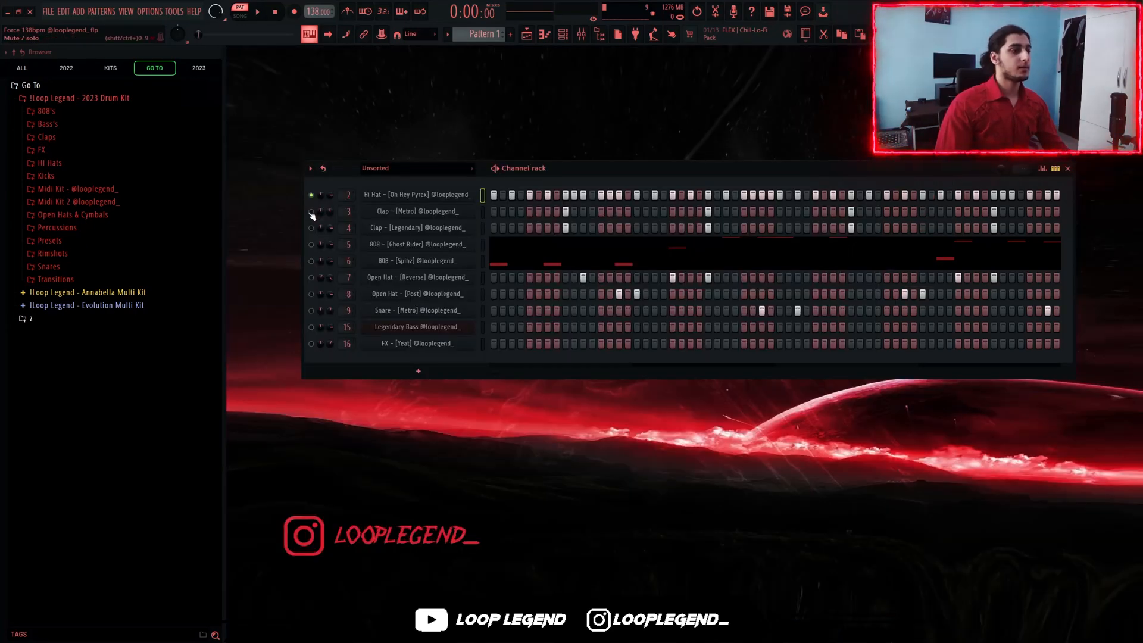
Unmute the "Clap - [Metro]" and "Clap - [Legendary]" channels and check their mixer tracks for effects.
left_click(311, 212)
left_click(311, 228)
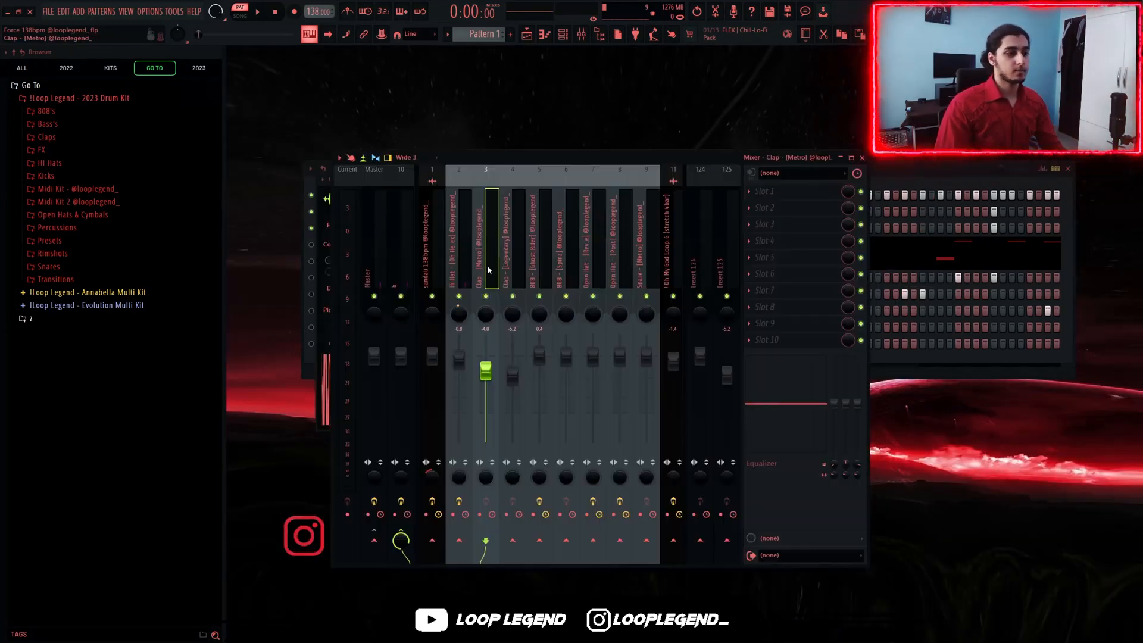
left_click(517, 268)
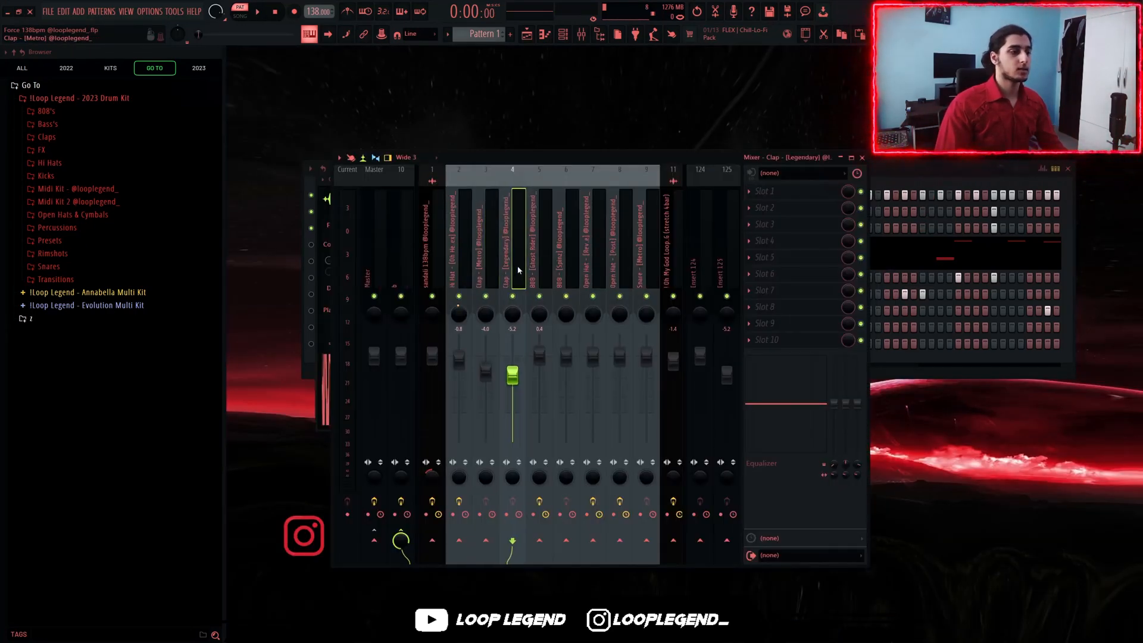
left_click(493, 280)
Solo the two clap mixer tracks together and play Pattern 1 to hear them layered.
right_click(486, 296)
left_click(513, 296)
key("space")
left_click(506, 273)
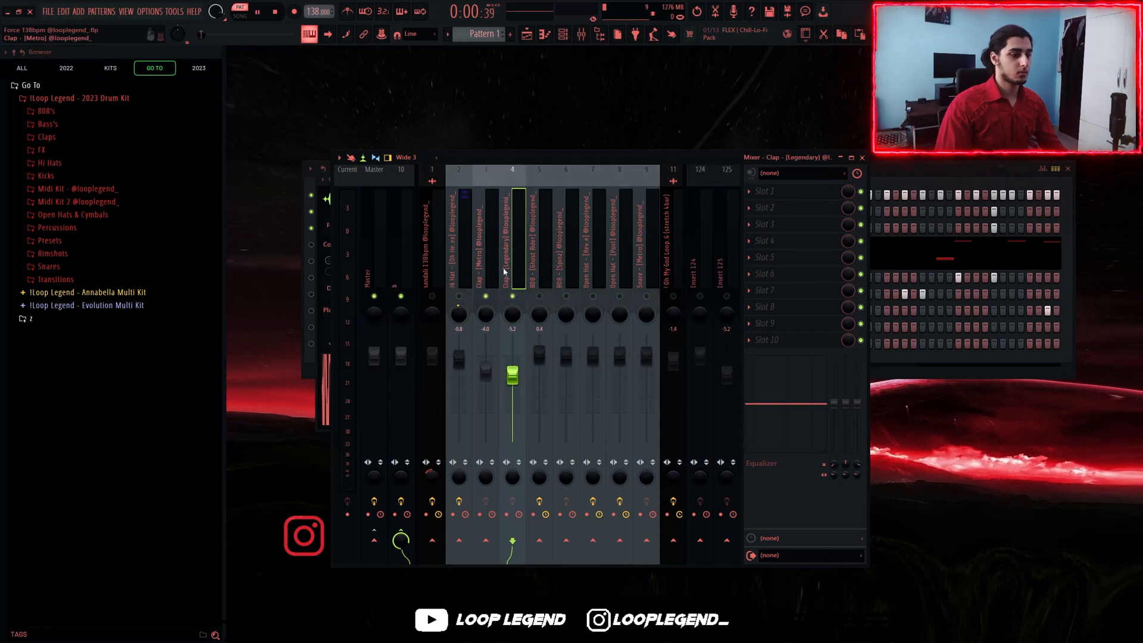
left_click(385, 271)
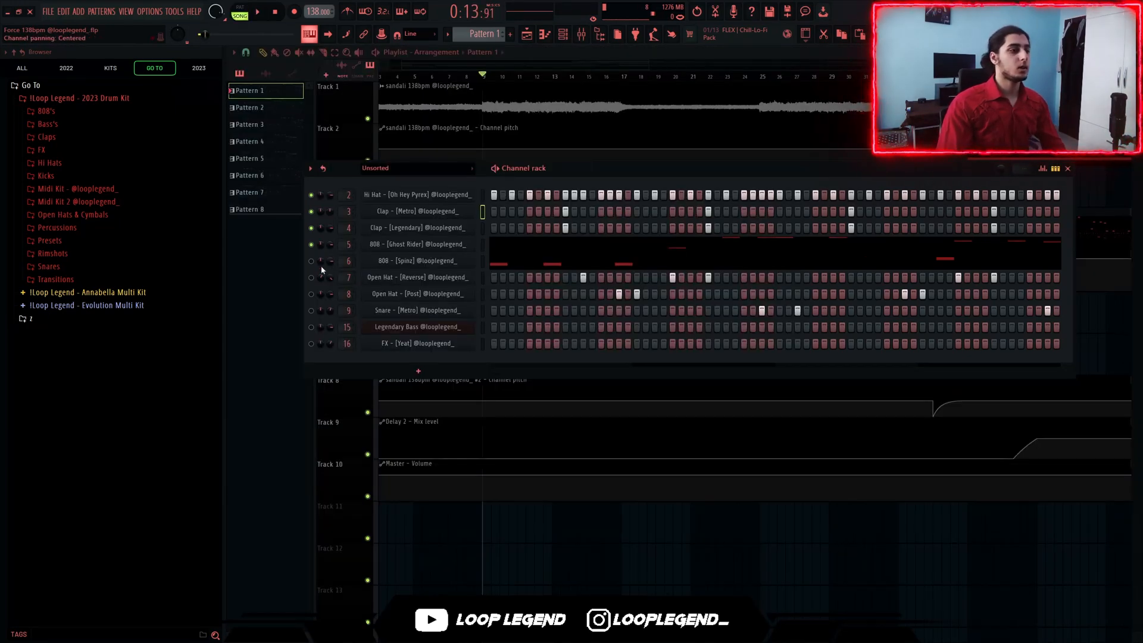
Unmute the "808 - [Spinz]" channel and view the "808 - [Ghost Rider]" notes of Pattern 1 in the piano roll.
left_click(311, 261)
left_click(417, 244)
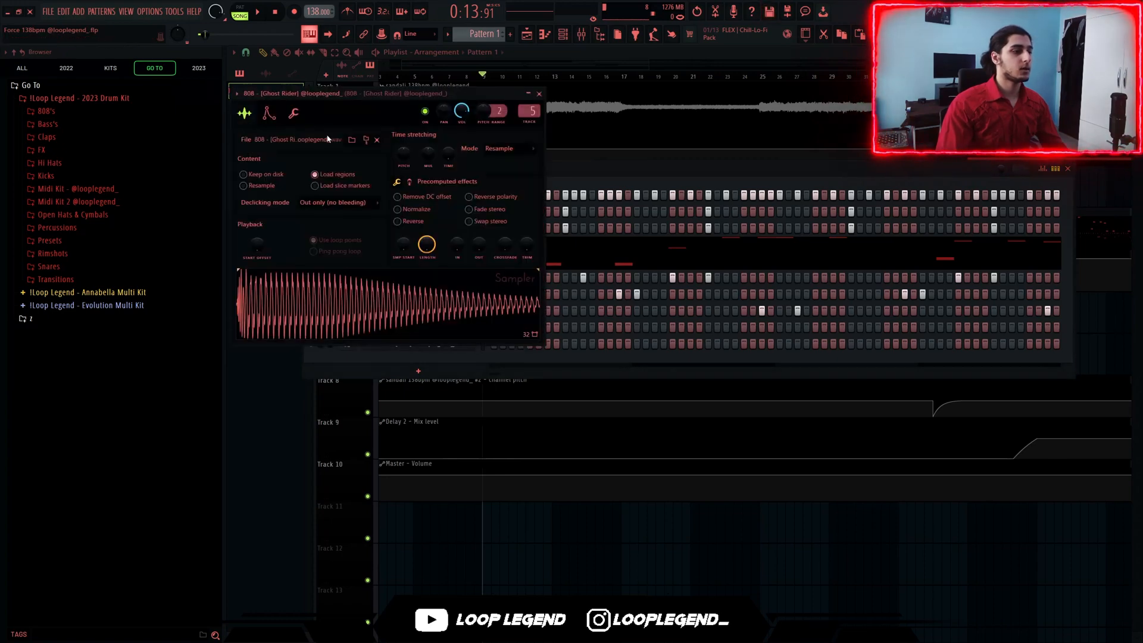
left_click(410, 261)
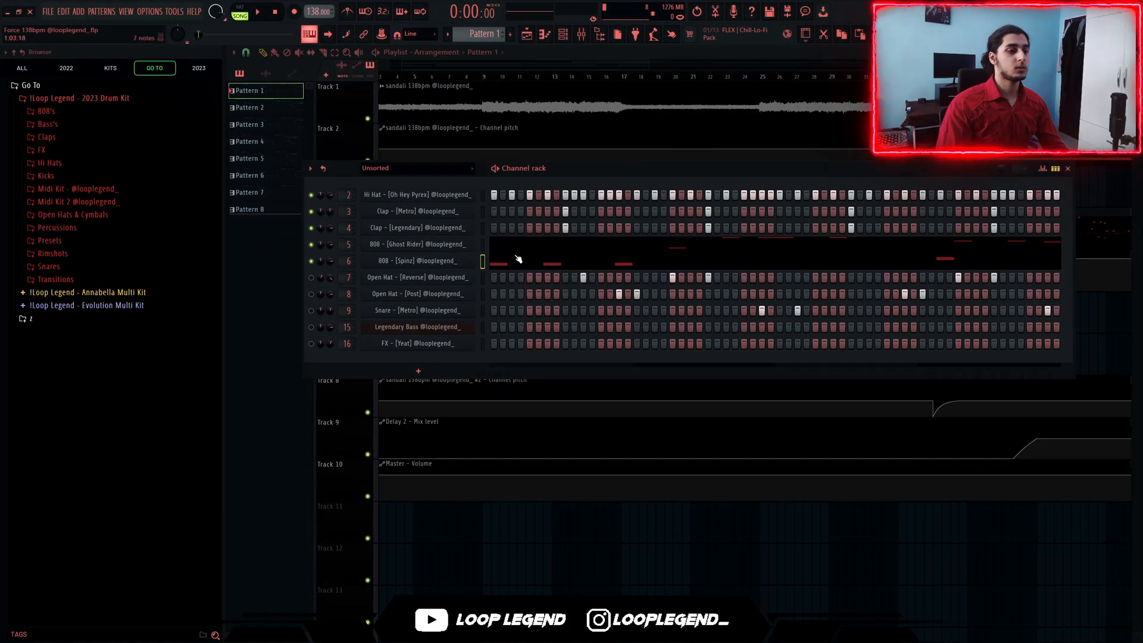
left_click(518, 259)
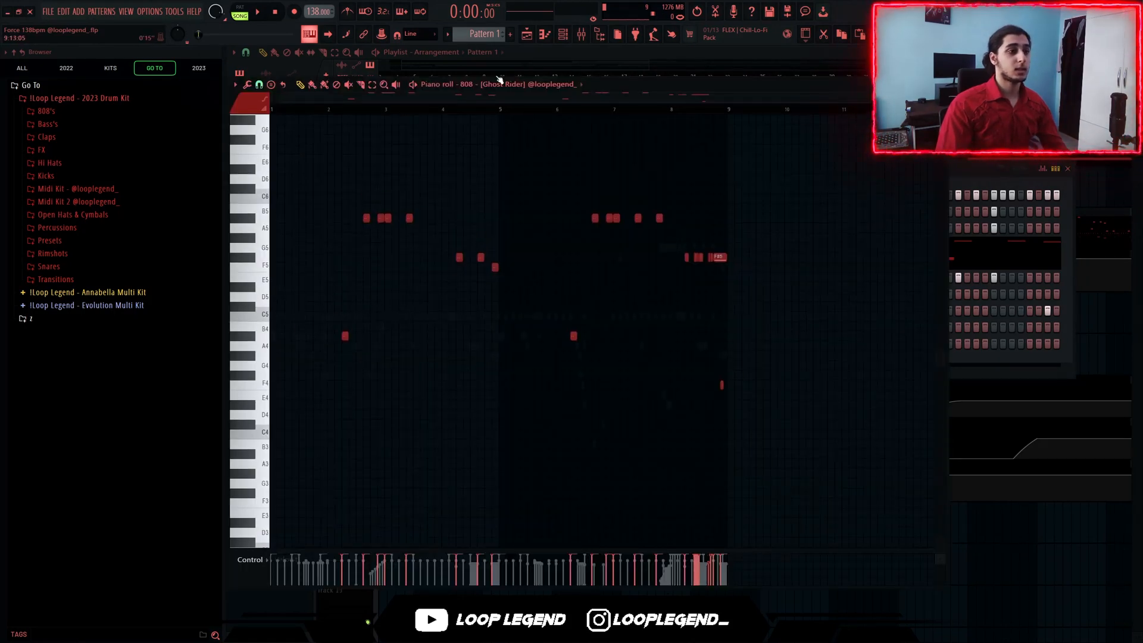
scroll(506, 87, "down", 1)
scroll(504, 88, "up", 1)
key("Escape")
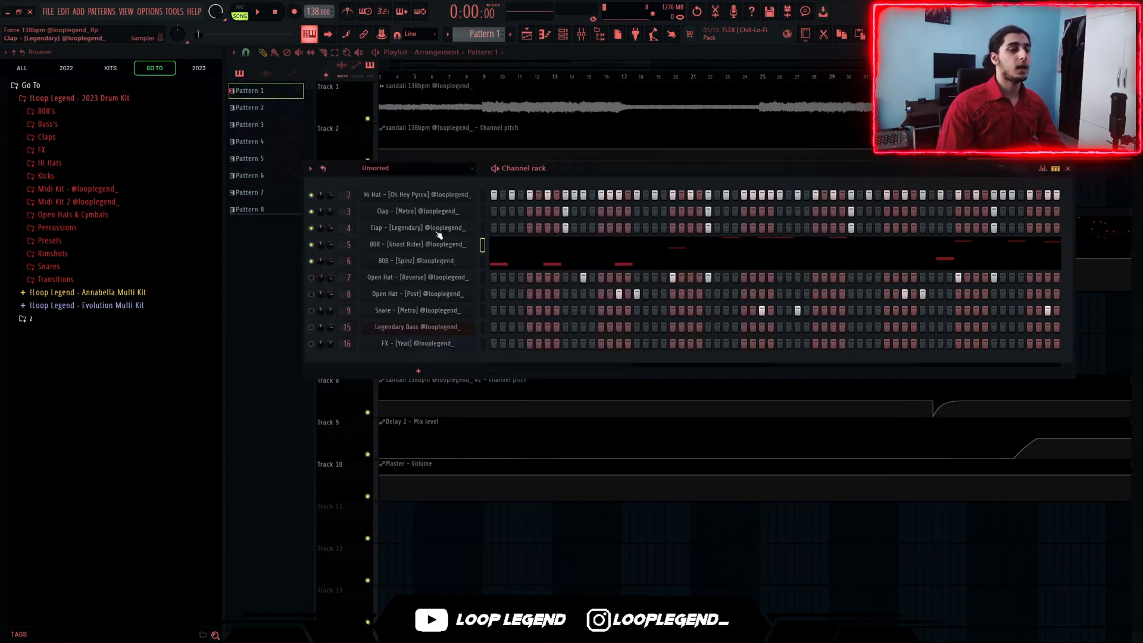
Check the Cut and Cut By group settings of the "808 - [Ghost Rider]" channel.
left_click(444, 249)
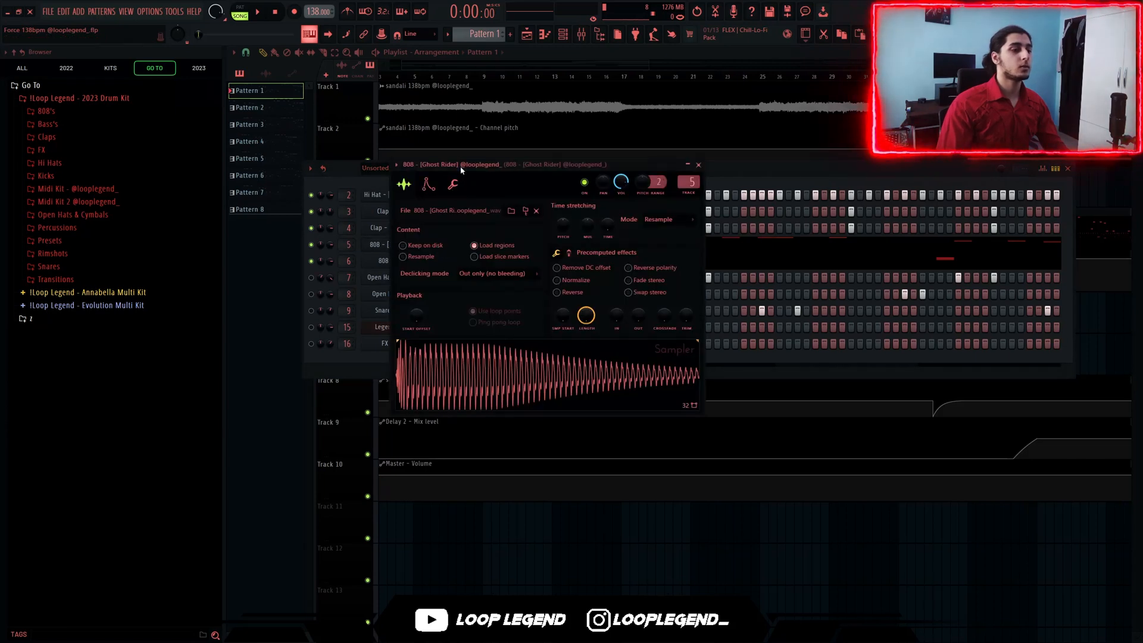
left_click(453, 185)
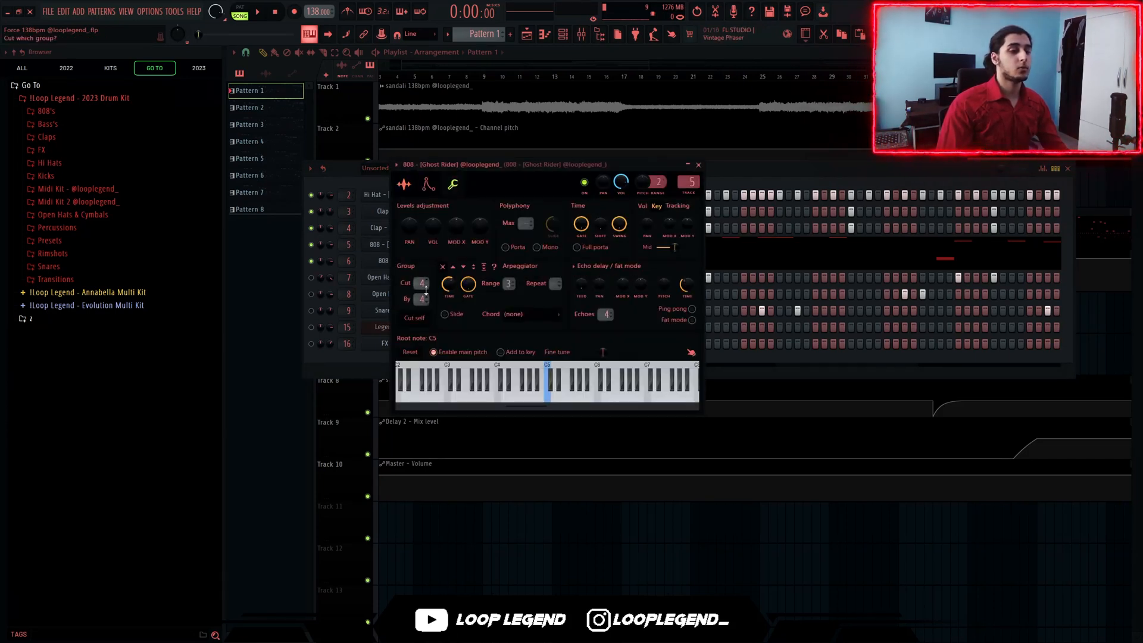
left_click(389, 263)
left_click(458, 167)
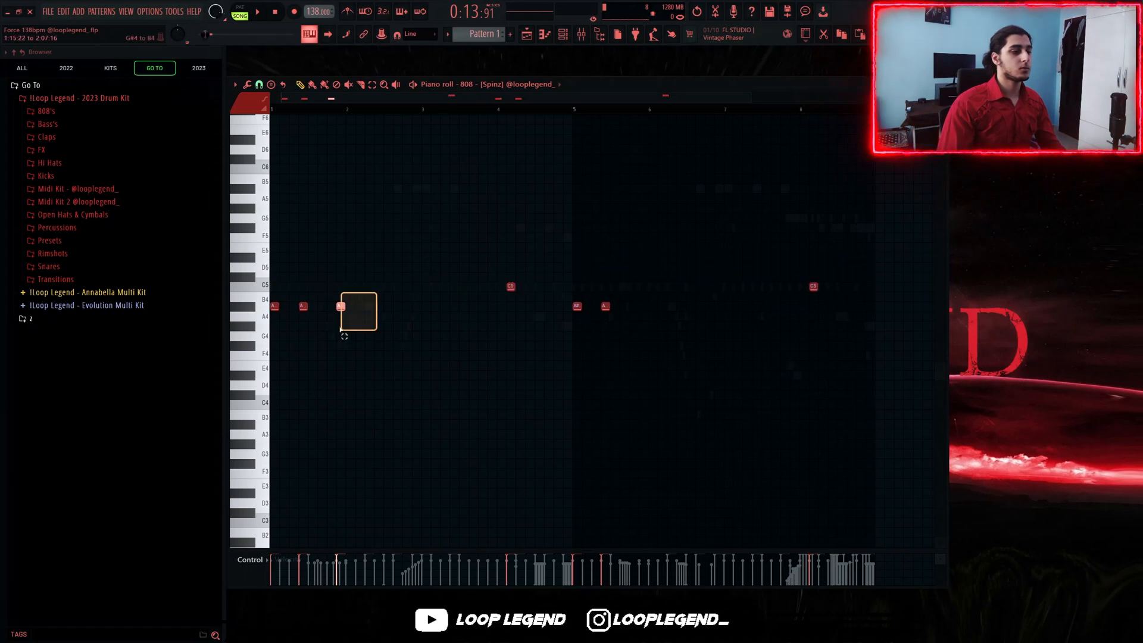
Play Pattern 1 while following the "808 - [Ghost Rider]" notes in the piano roll through the roll in bar 8.
key("space")
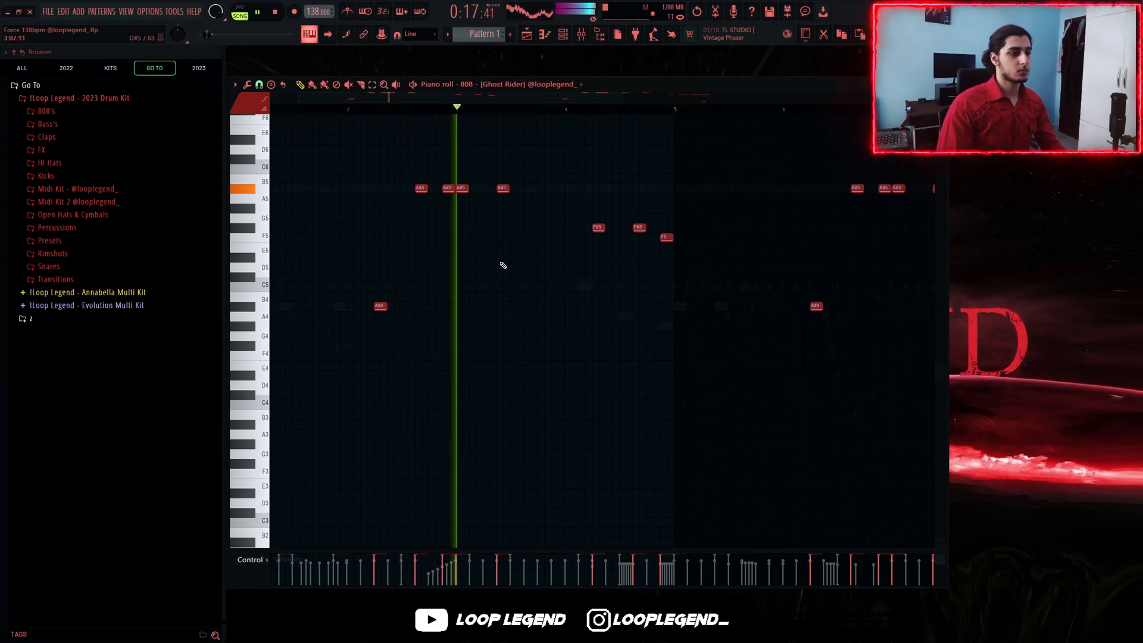
scroll(609, 246, "down", 2)
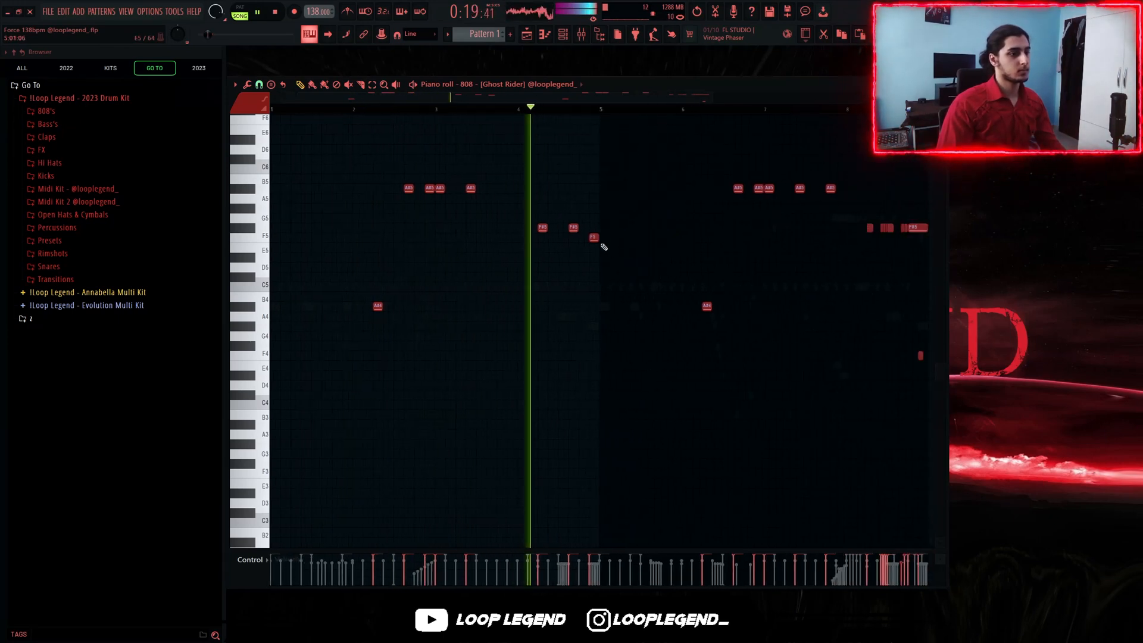
scroll(576, 246, "down", 2)
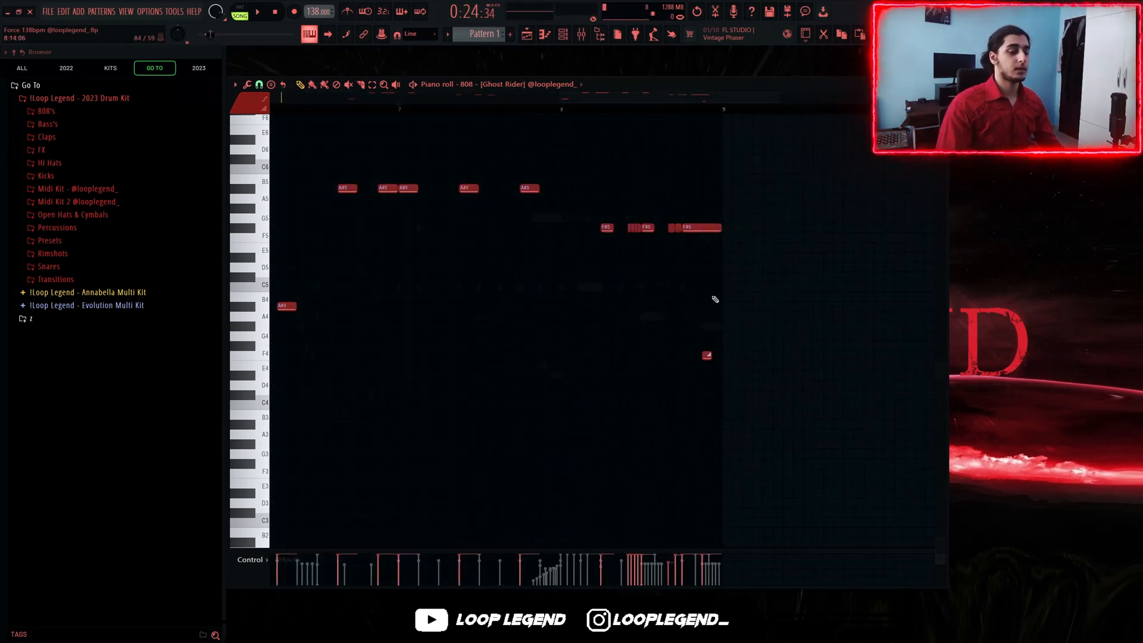
scroll(717, 289, "up", 2)
key("space")
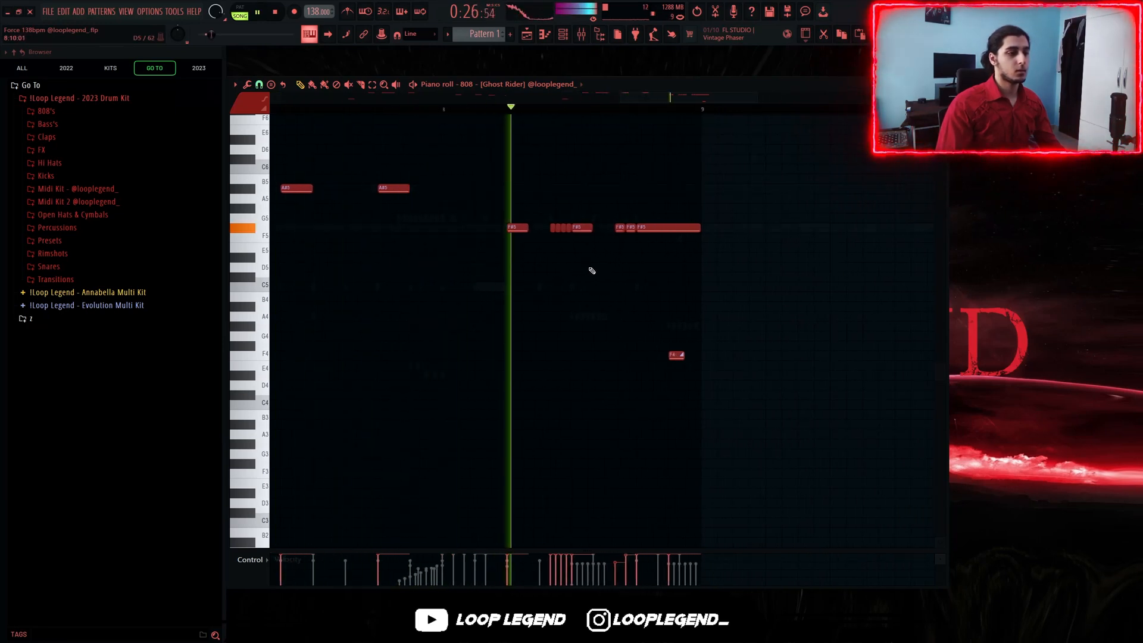
key("space")
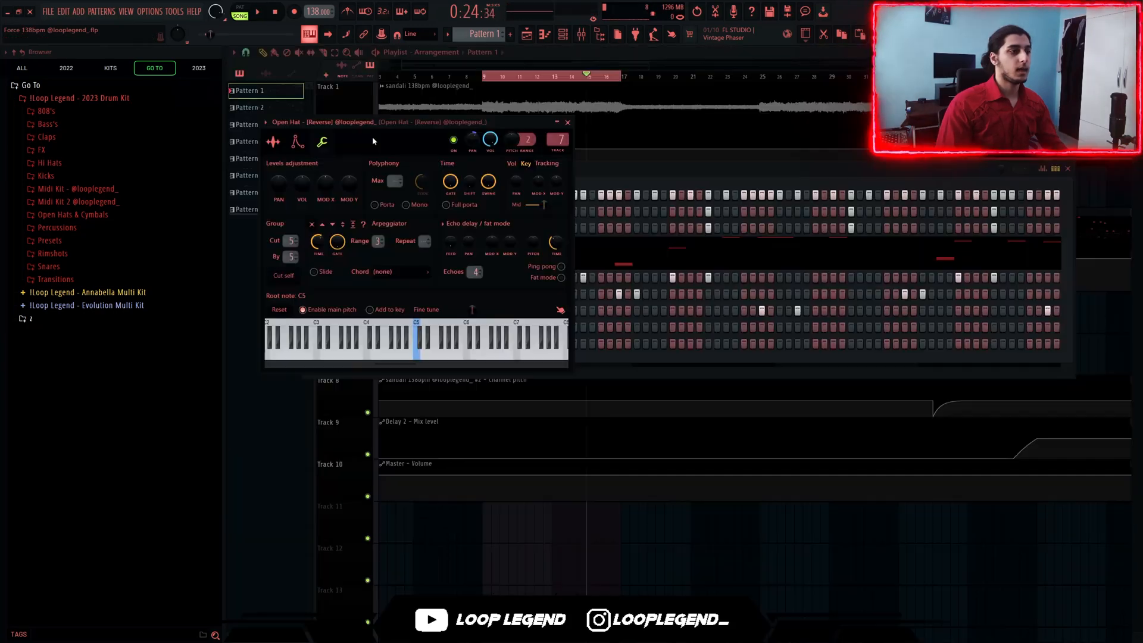
Audition the two open hat channels together, and play the "Snare - [Metro]" roll around bar 8 in the piano roll.
left_click(409, 288)
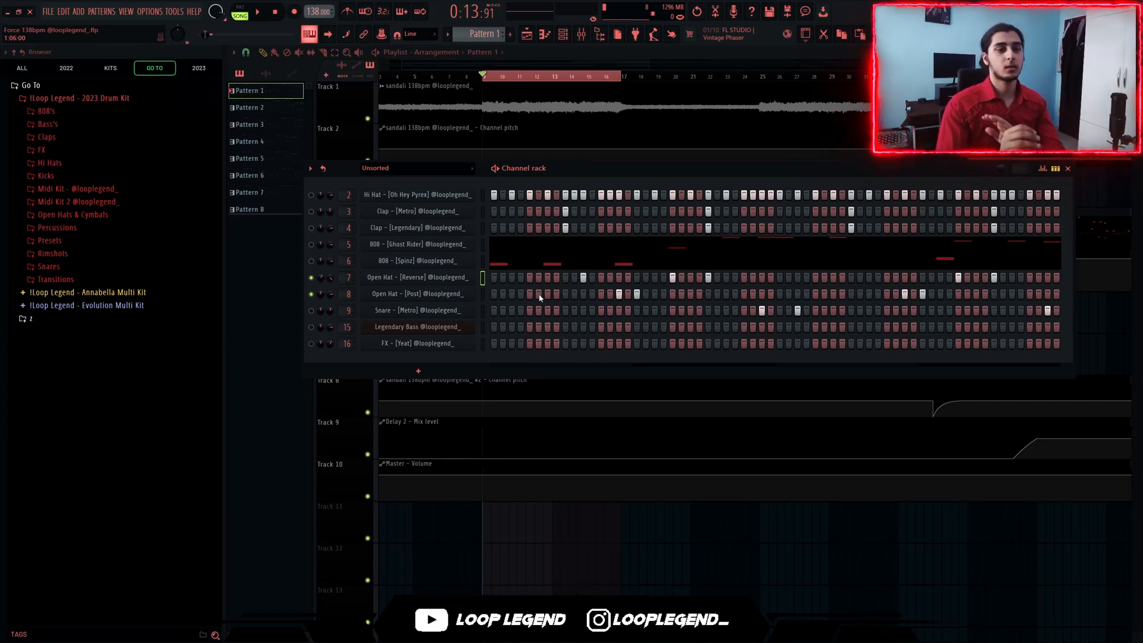
key("space")
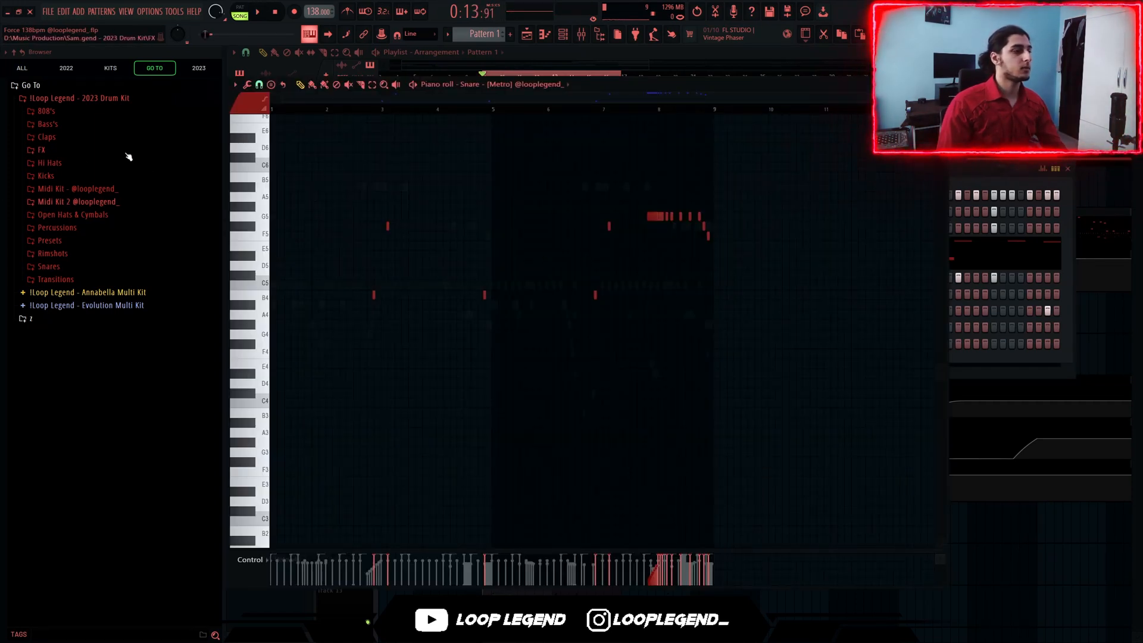
scroll(645, 253, "up", 2)
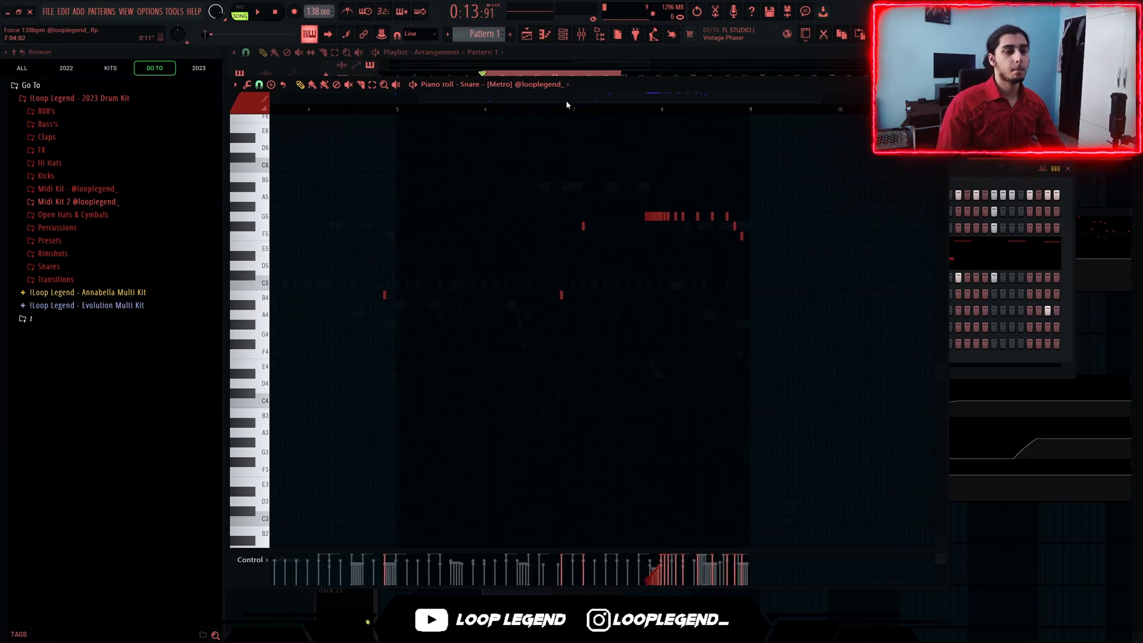
key("space")
scroll(686, 284, "up", 1)
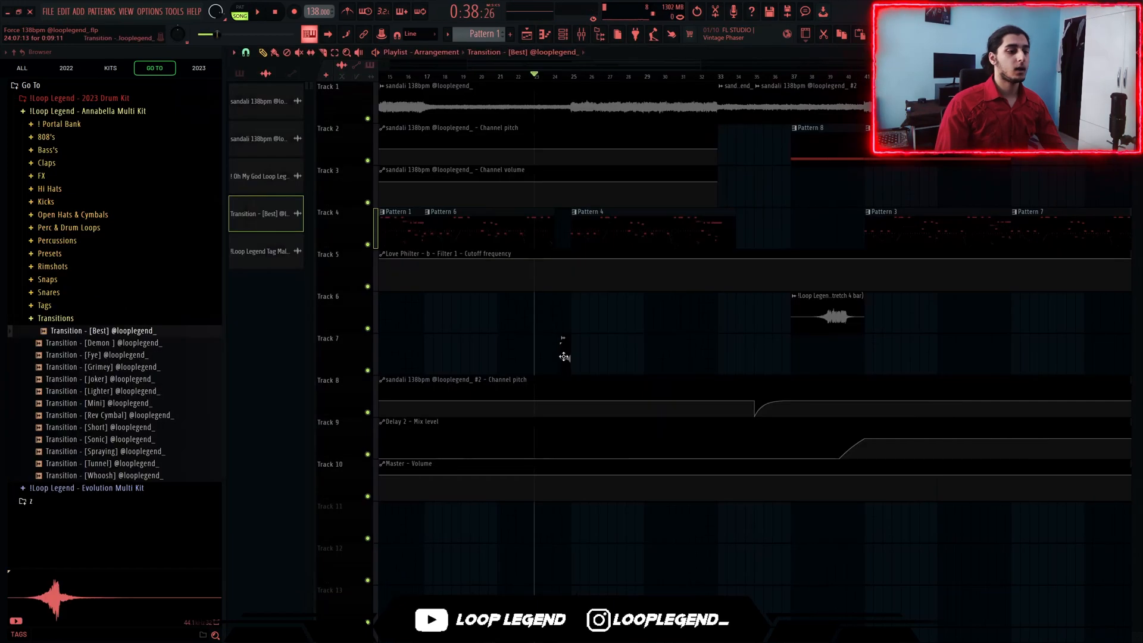
Inspect the channel settings of the "Transition - [Best]" clip on Track 7 and close them.
double_click(563, 356)
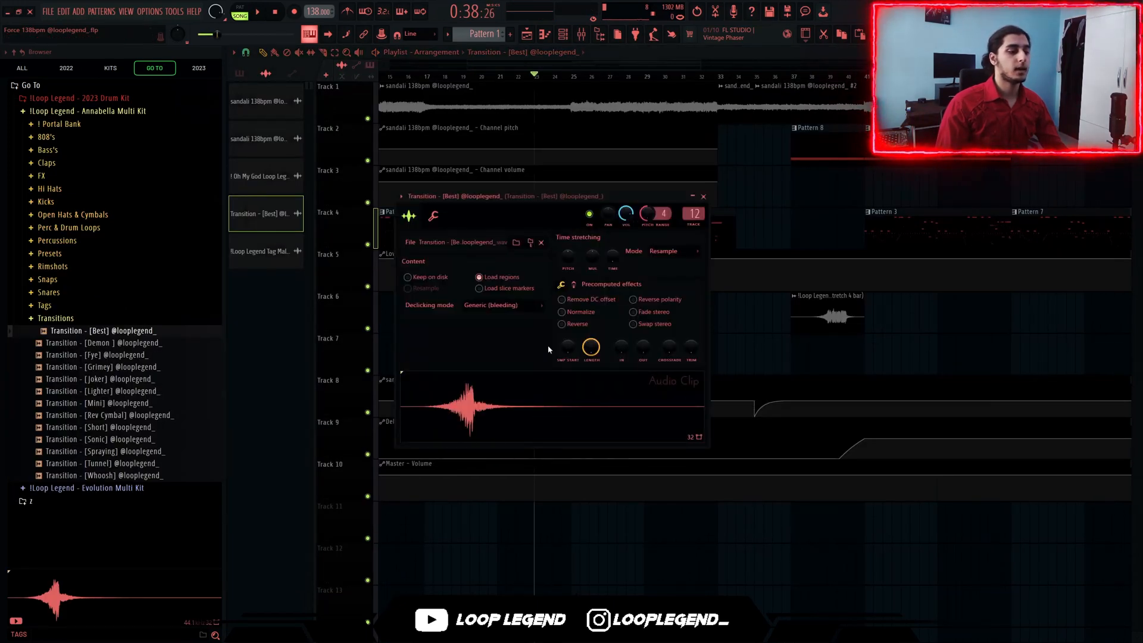
key("Escape")
scroll(574, 319, "down", 3)
scroll(574, 355, "up", 3)
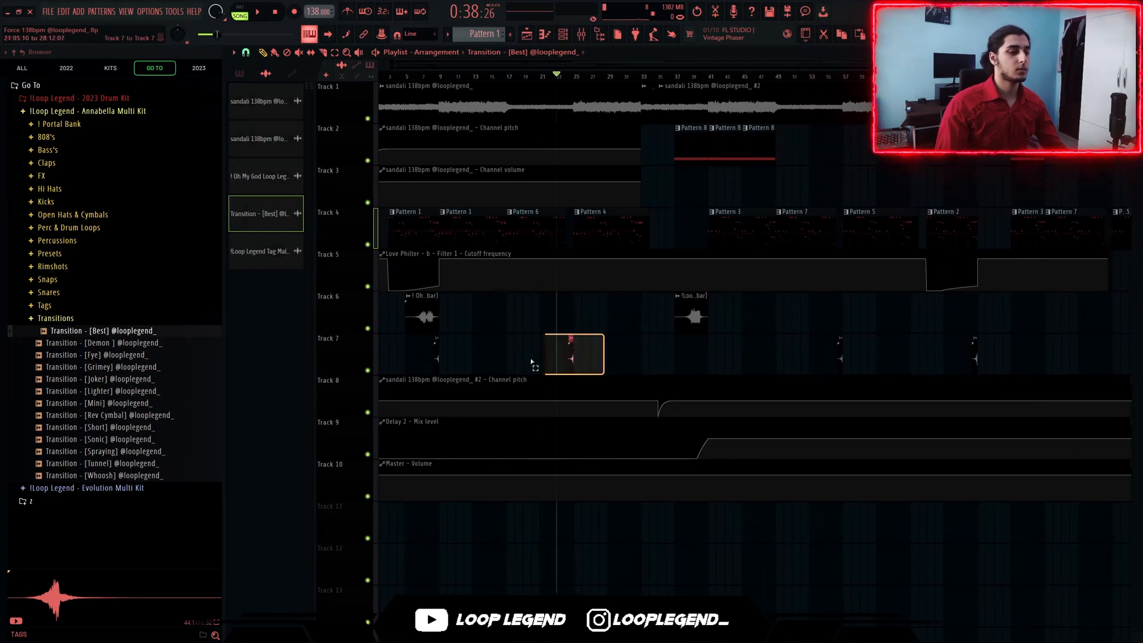
Play the arrangement across the transition clip leading into Pattern 4 at bar 25.
key("space")
scroll(766, 375, "up", 2)
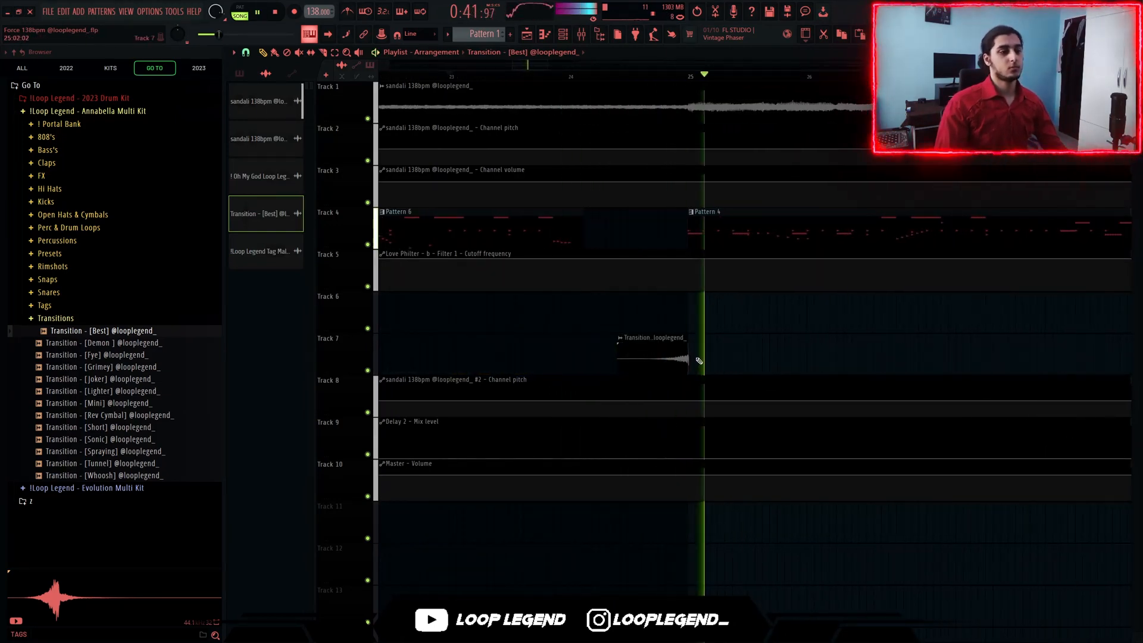
scroll(701, 361, "down", 4)
scroll(698, 359, "down", 2)
key("space")
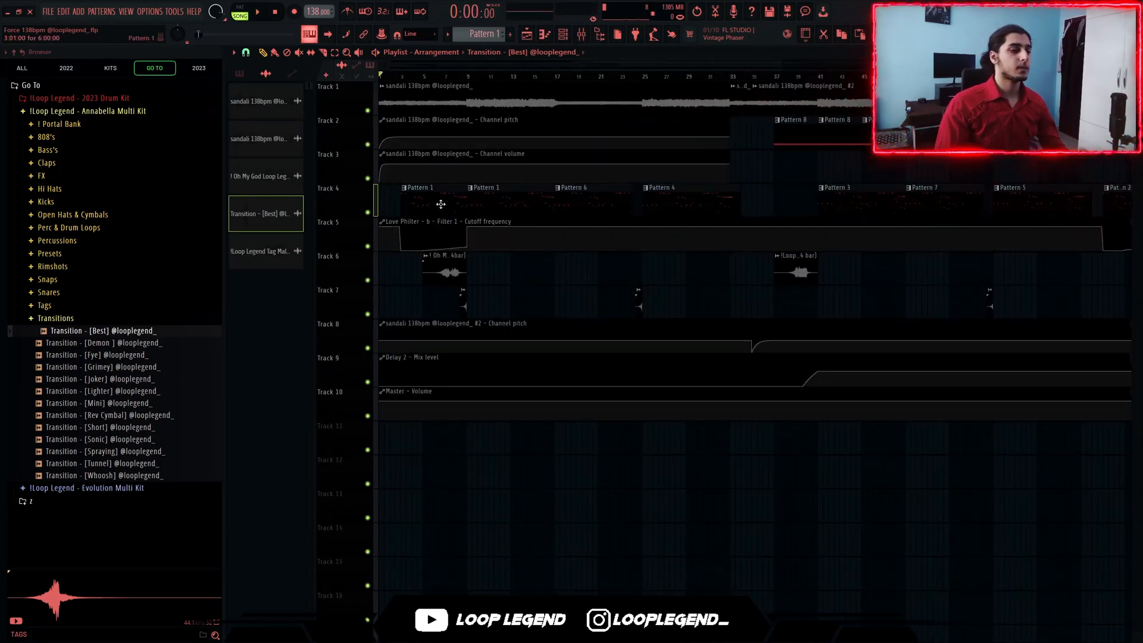
Highlight the Pattern 1 clips and the filter cutoff automation, and review the pattern sequence on Track 4 up to bar 33.
left_click_drag(469, 193, 386, 262)
left_click_drag(407, 209, 386, 237)
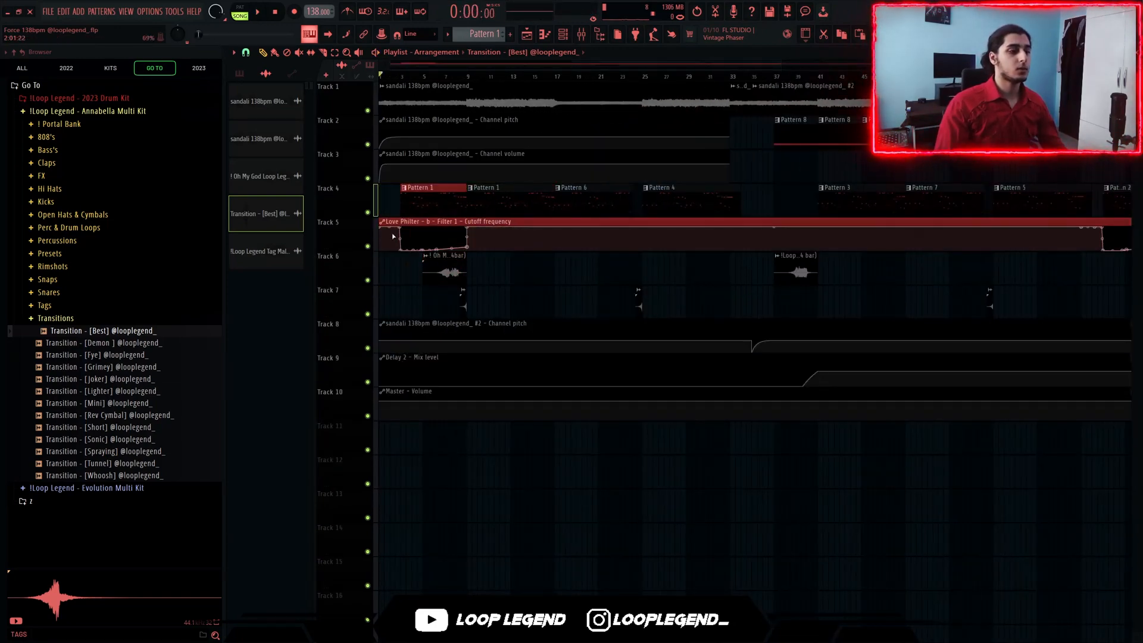
left_click_drag(501, 199, 684, 199)
left_click(684, 200, "ctrl")
left_click_drag(551, 166, 565, 213)
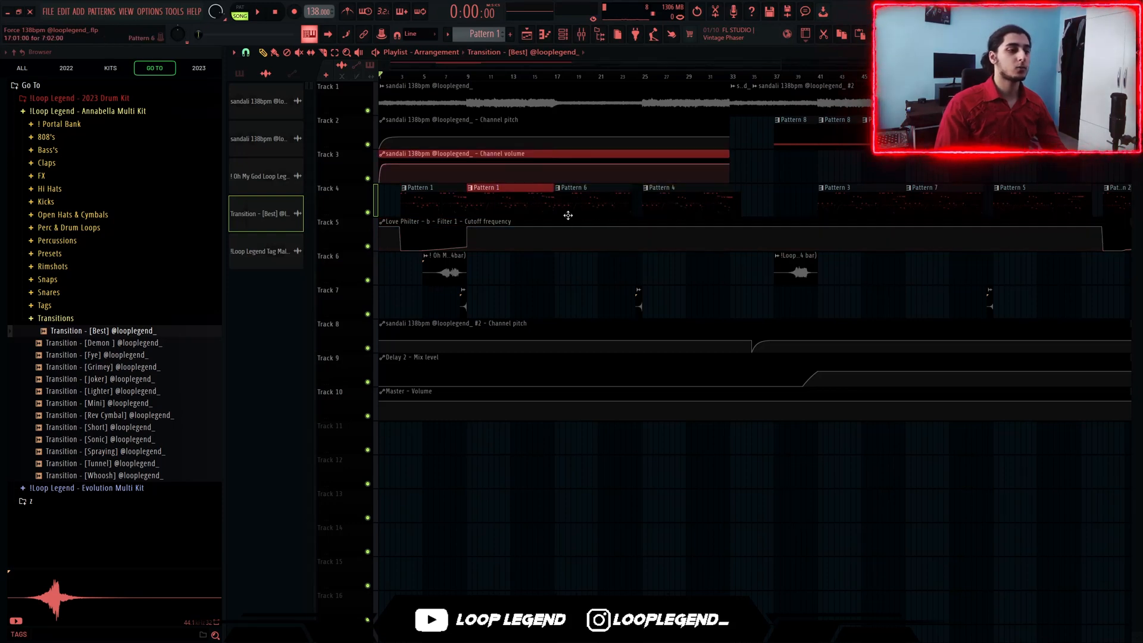
left_click(639, 213, "ctrl")
scroll(649, 203, "down", 2)
scroll(664, 170, "up", 5)
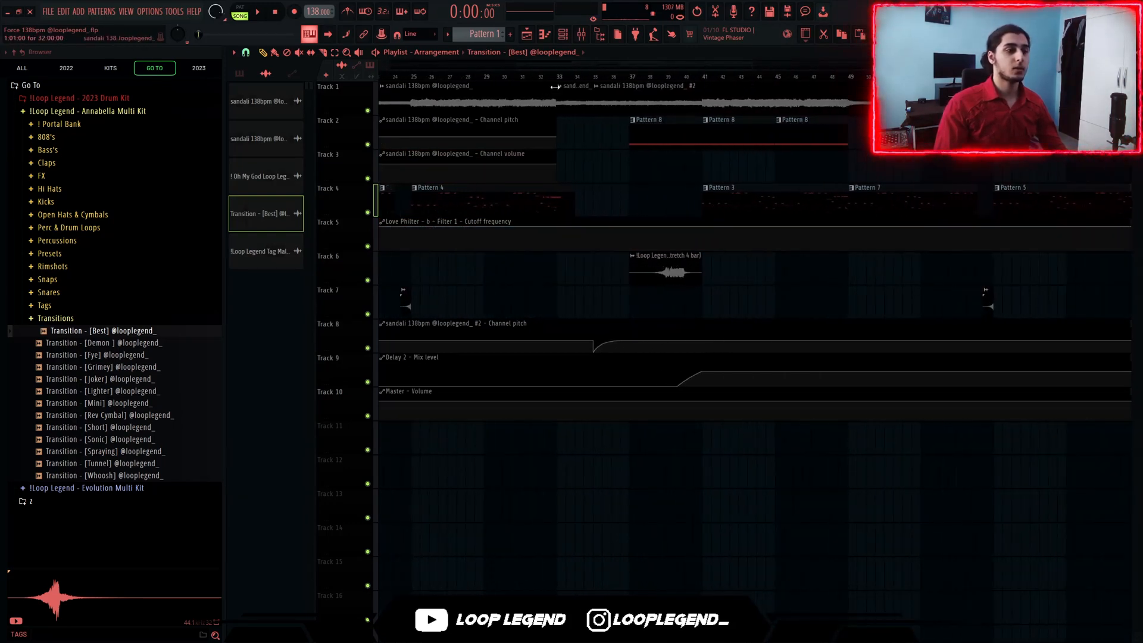
Play the breakdown section of the arrangement from bar 33.
left_click(561, 78)
key("space")
scroll(591, 322, "up", 3)
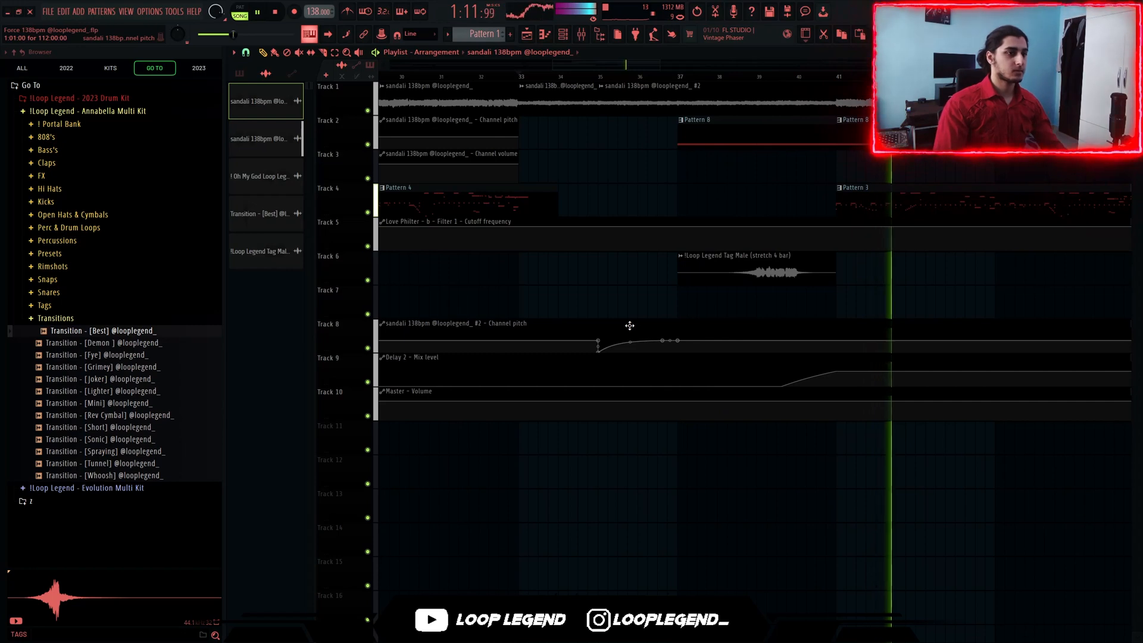
key("space")
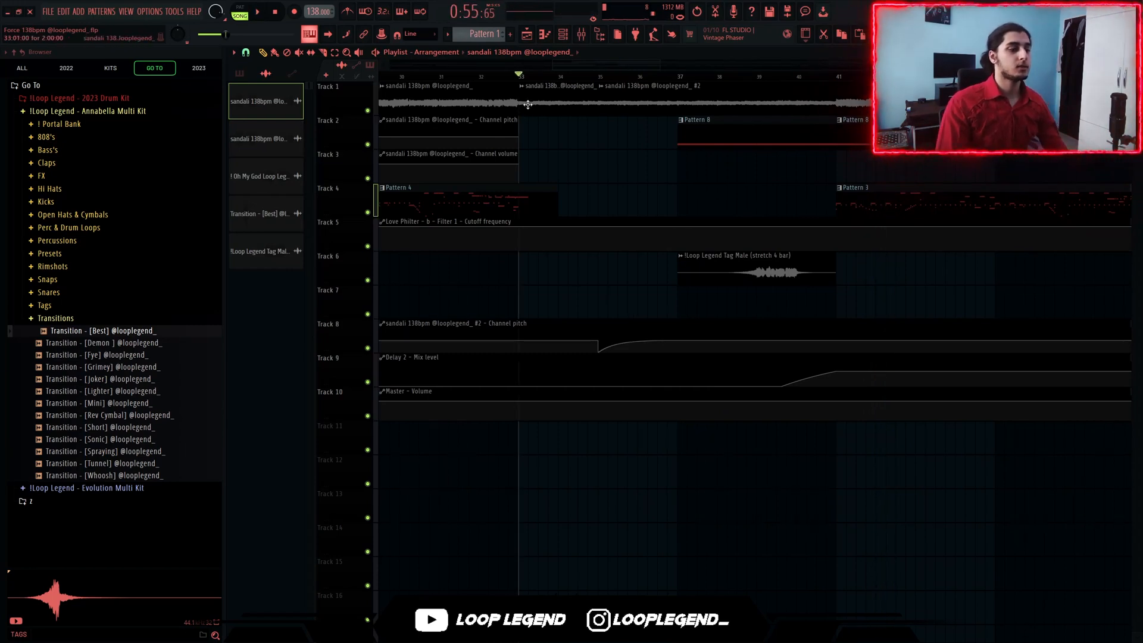
Show the Make unique option for the melody clip at bar 33 and check the "#2" clip's channel pitch.
scroll(531, 104, "up", 2)
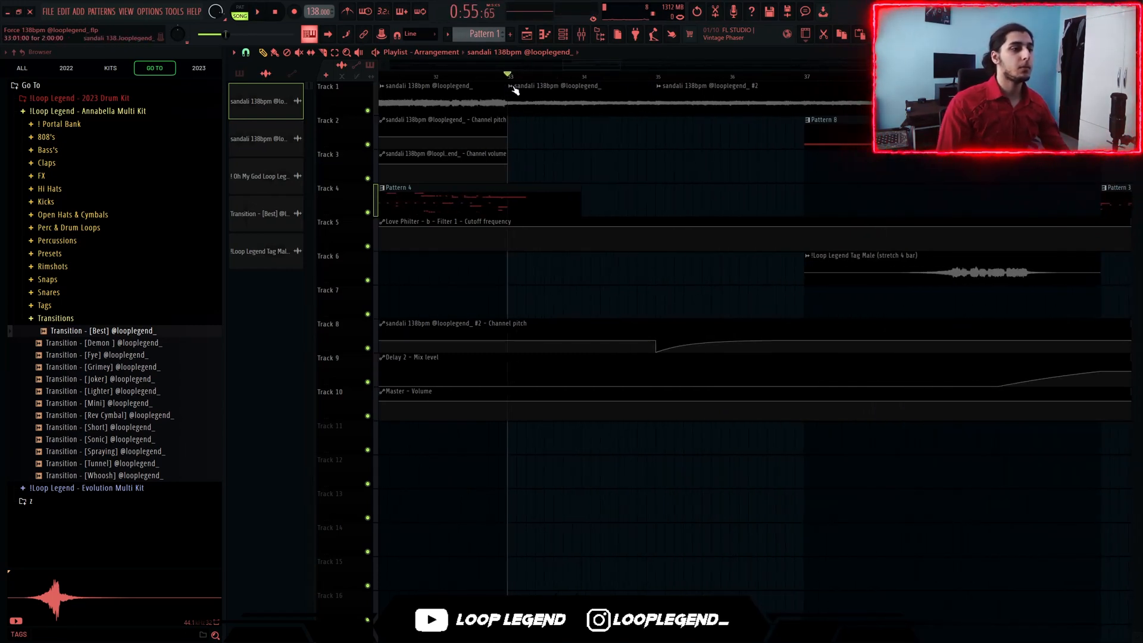
left_click(511, 93)
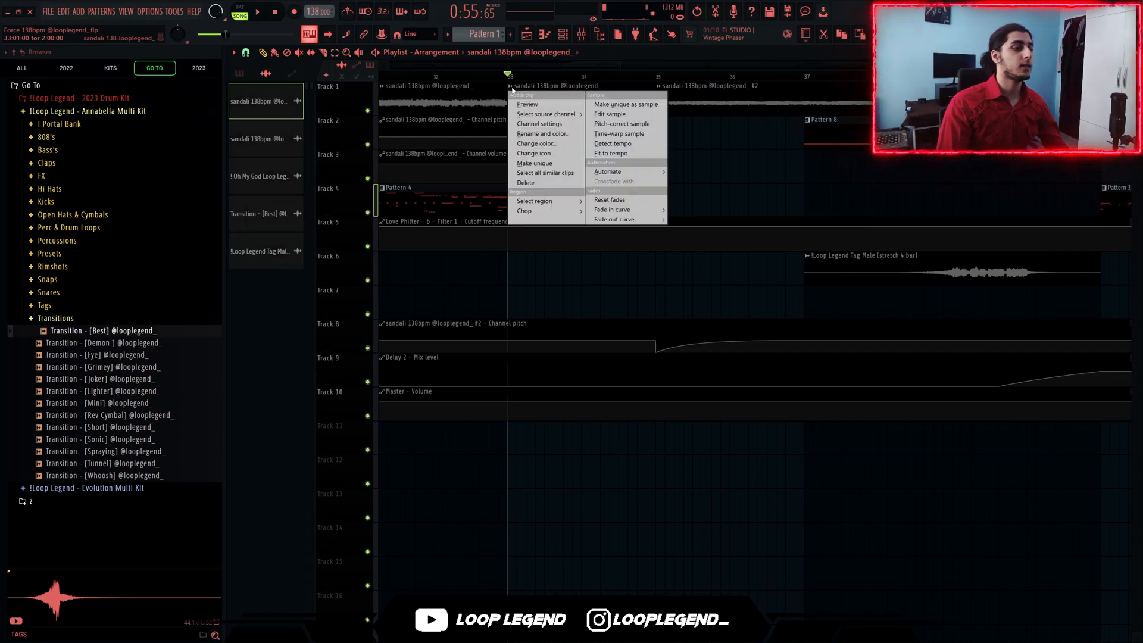
left_click(553, 167)
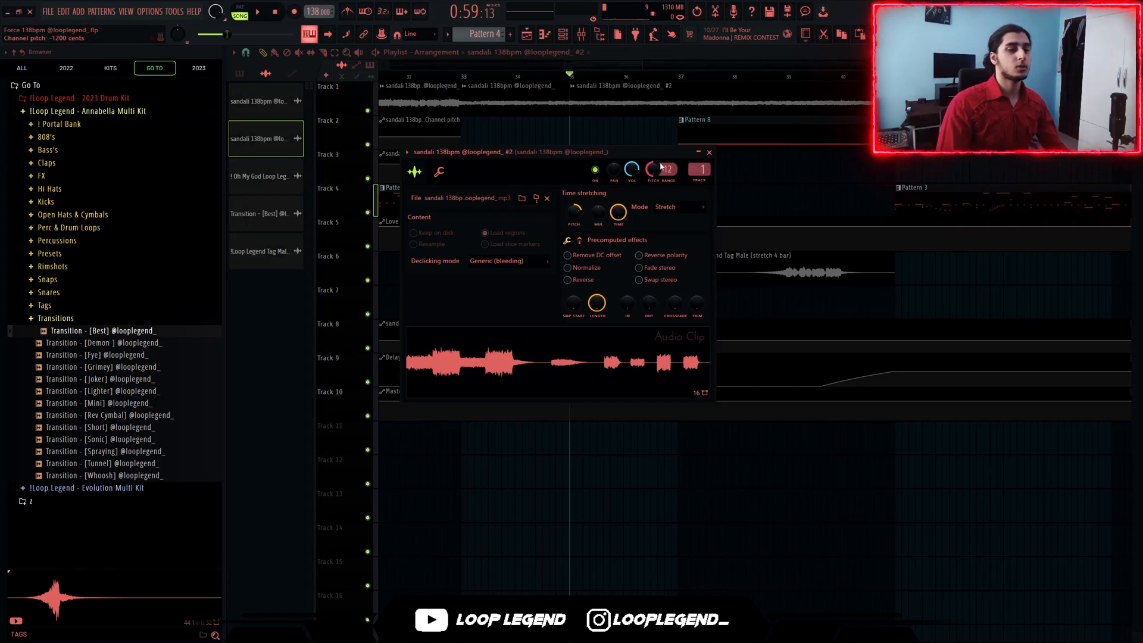
Play the "#2" melody clip from bar 35 to hear its channel pitch automation on Track 8.
key("space")
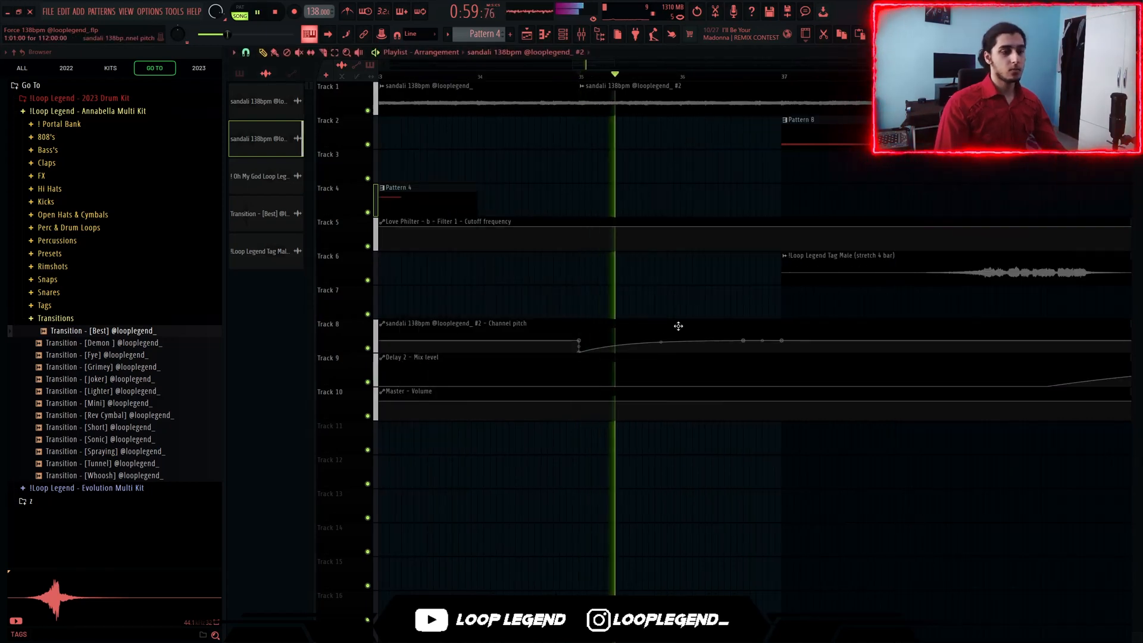
key("space")
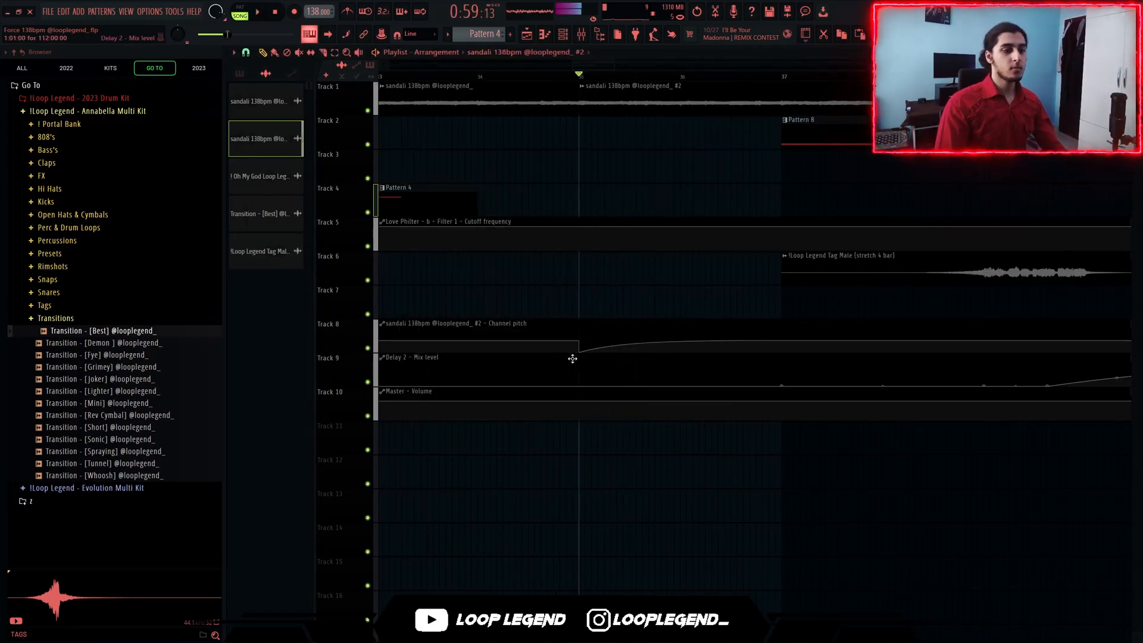
key("space")
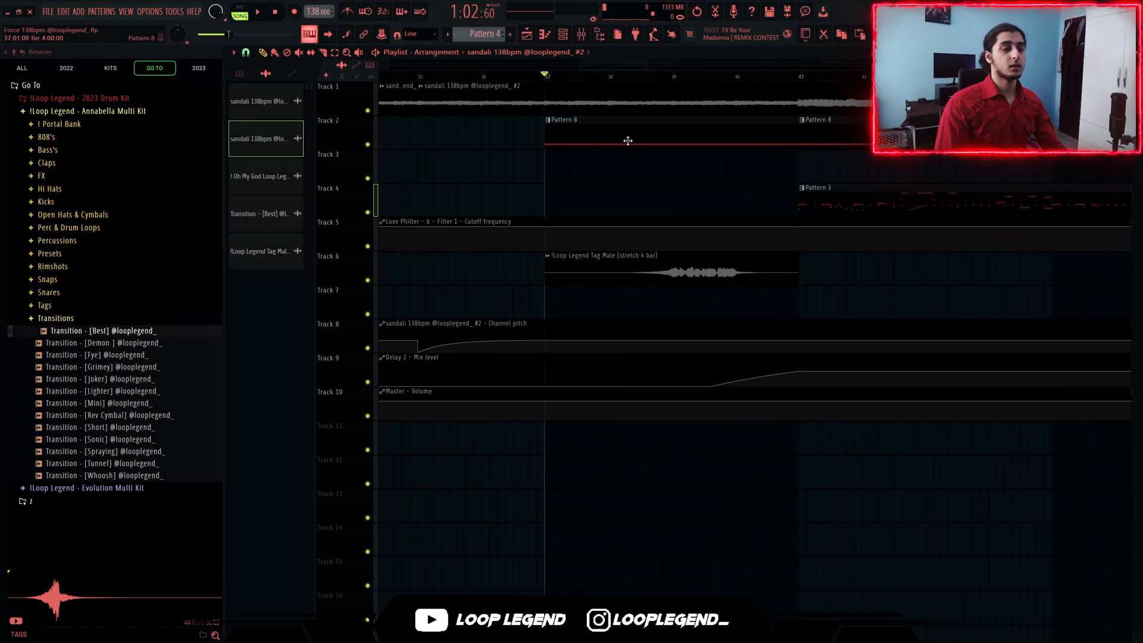
Select Pattern 8 and browse the Channel Rack presets of the Annabella Multi Kit.
left_click(628, 140)
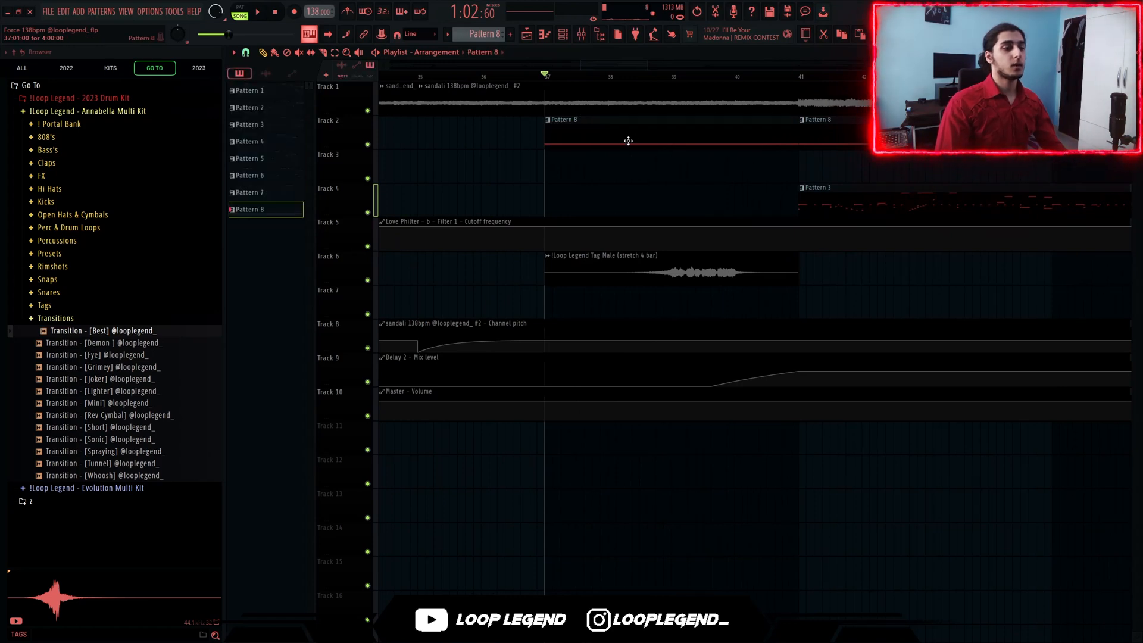
left_click(57, 240)
left_click(74, 242)
left_click(64, 254)
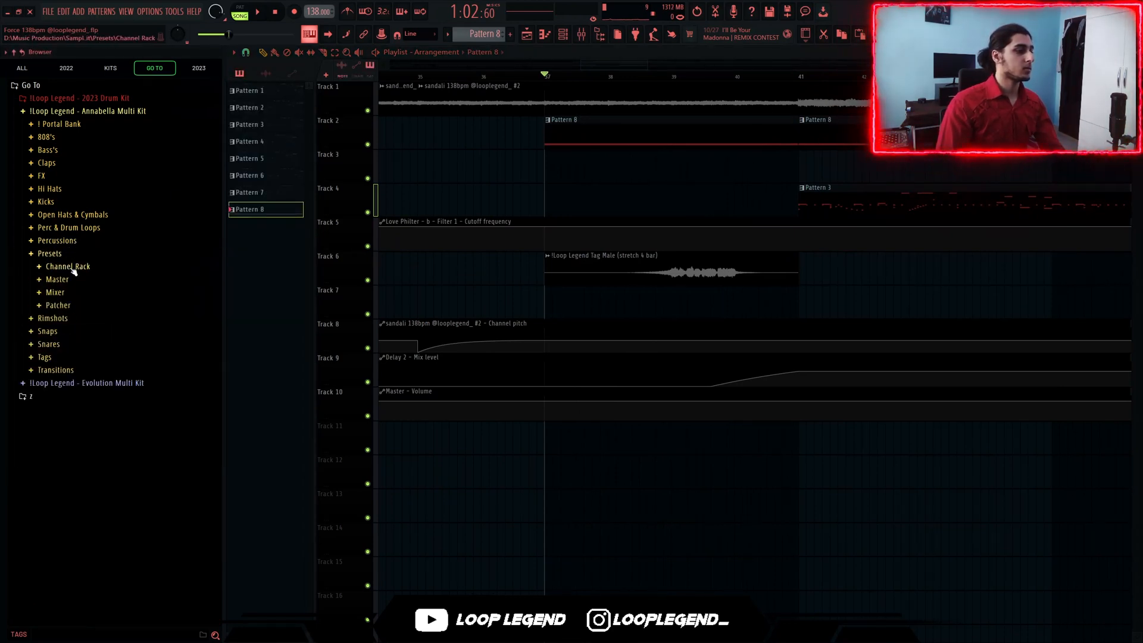
left_click(72, 269)
Inspect the "Legendary Bass" GMS synthesizer, close it, and view its Pattern 8 notes in the piano roll.
key("F6")
left_click(386, 329)
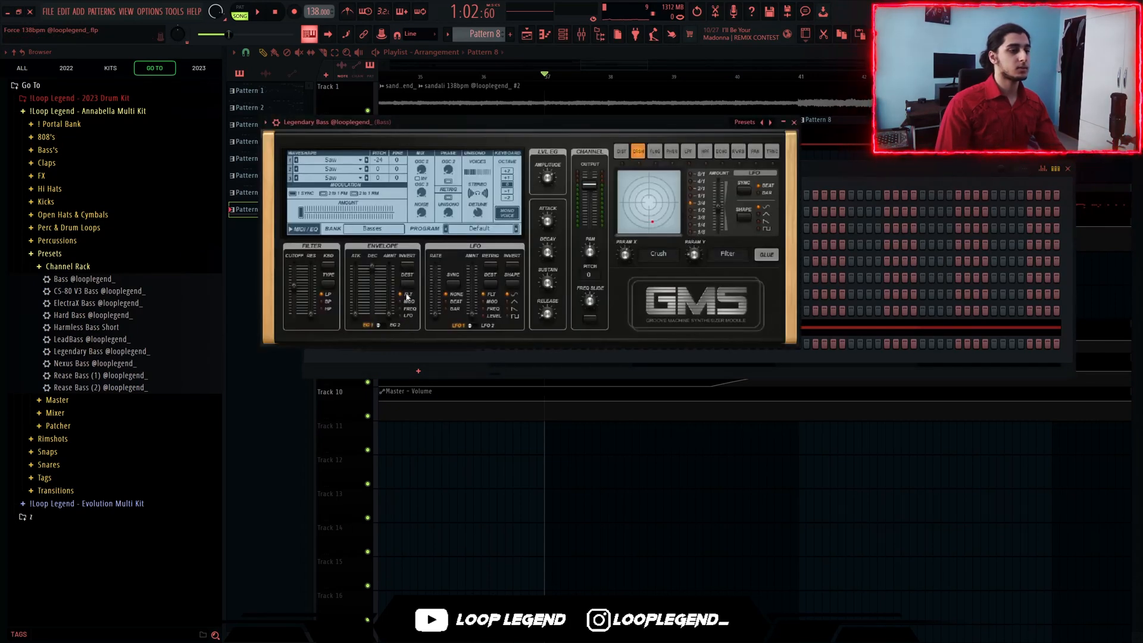
key("Escape")
key("F6")
key("F7")
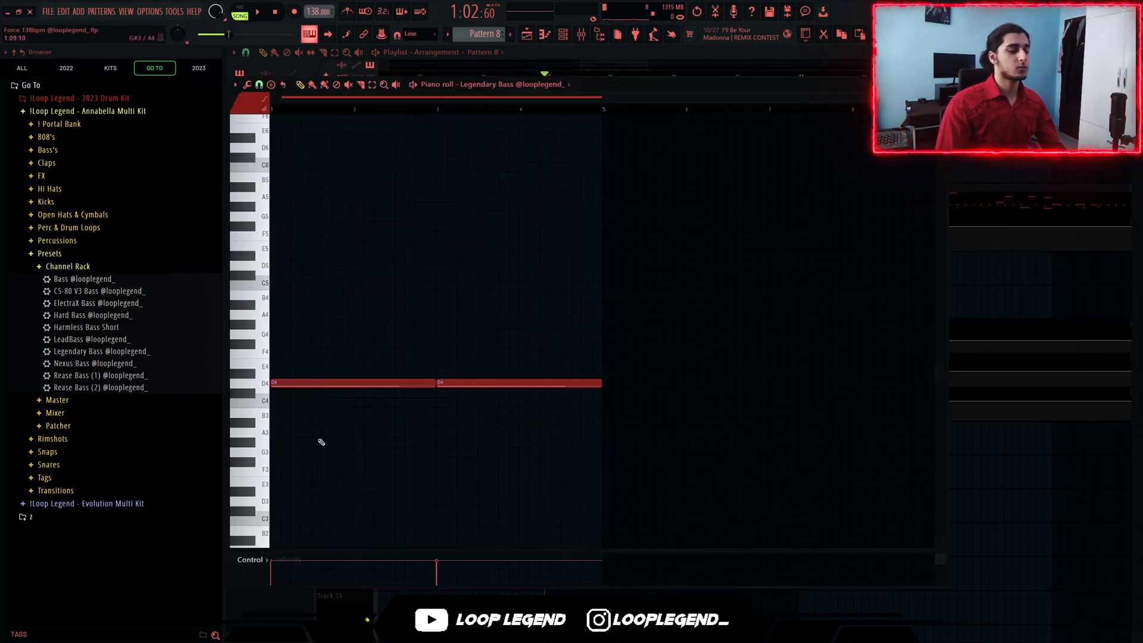
Open Pattern 3 from the playlist at bar 41 and view its 808 and hi-hat notes in the piano roll.
key("F7")
key("space")
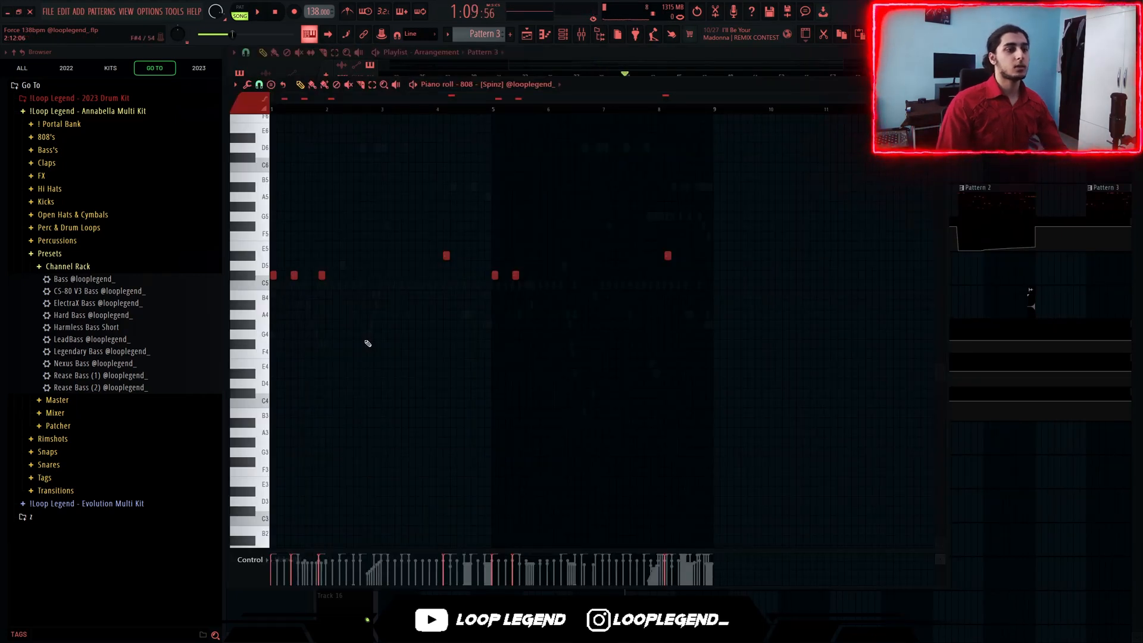
key("F7")
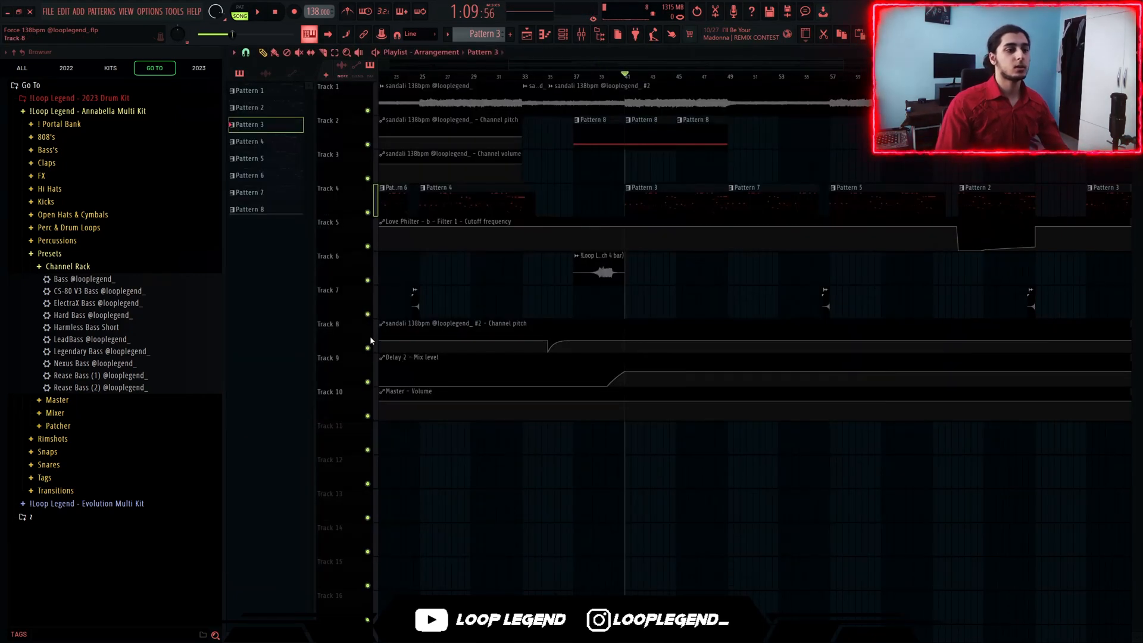
double_click(641, 205)
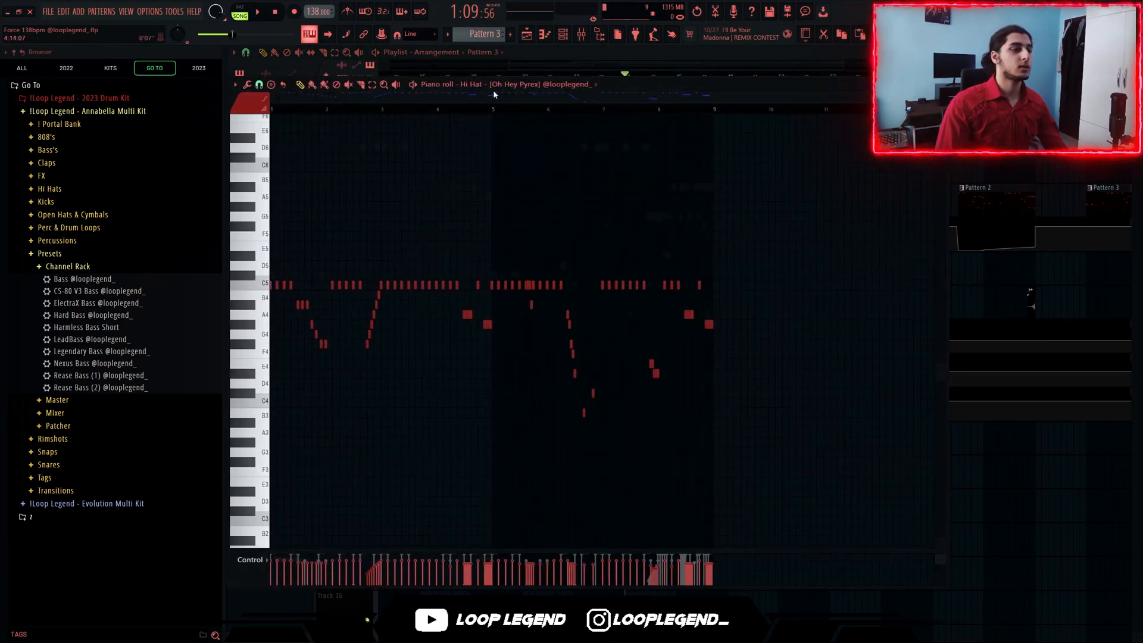
left_click(494, 89)
left_click(508, 269)
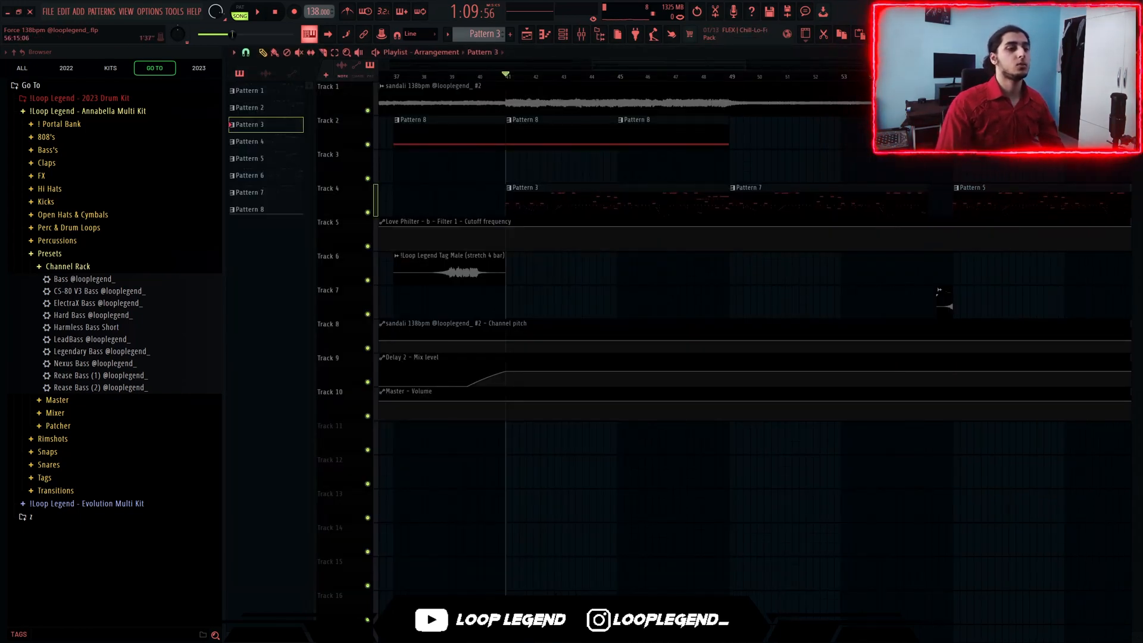
Open the Fruity peak controller on the "808 b" mixer track and the lower Fruity parametric EQ 2 on the Bass track.
key("F9")
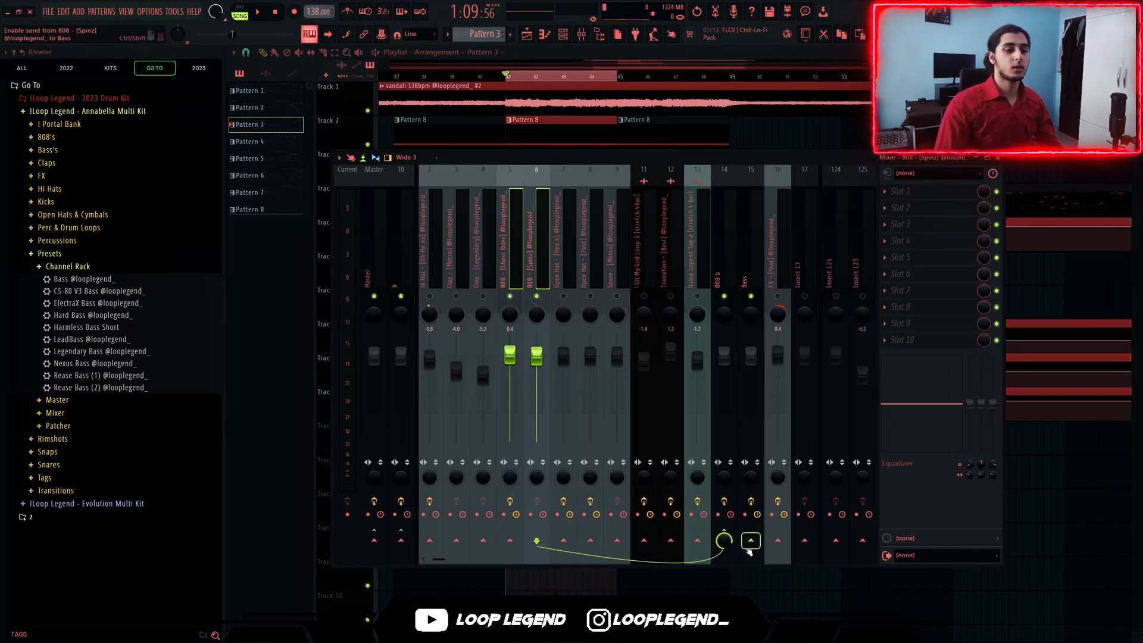
left_click(726, 256)
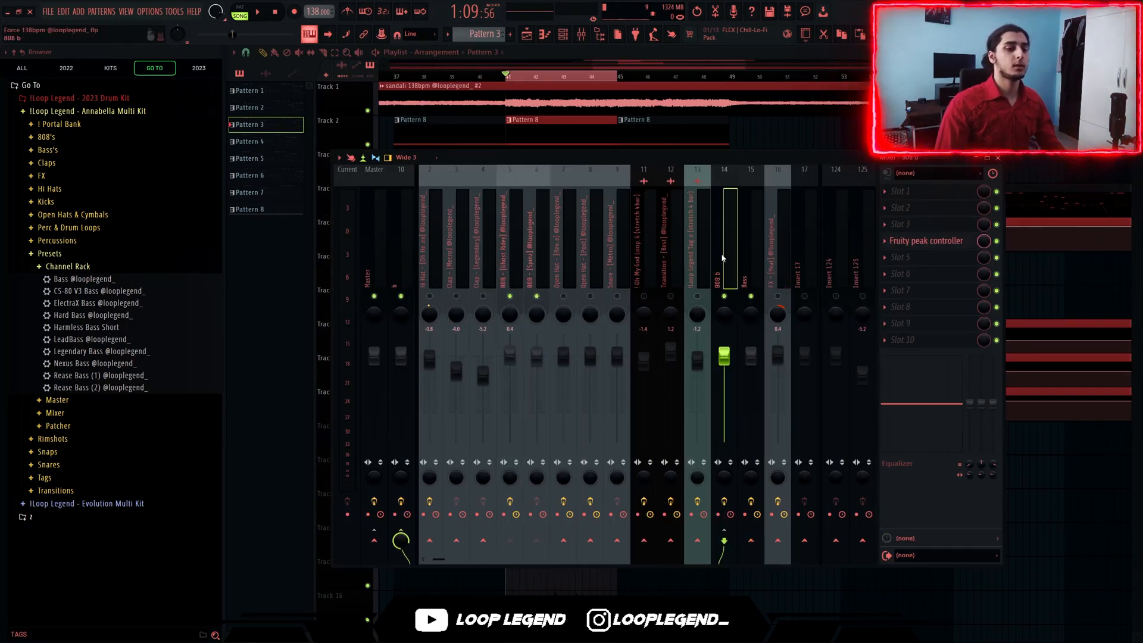
left_click(906, 248)
left_click_drag(492, 91, 463, 253)
key("Escape")
left_click(751, 279)
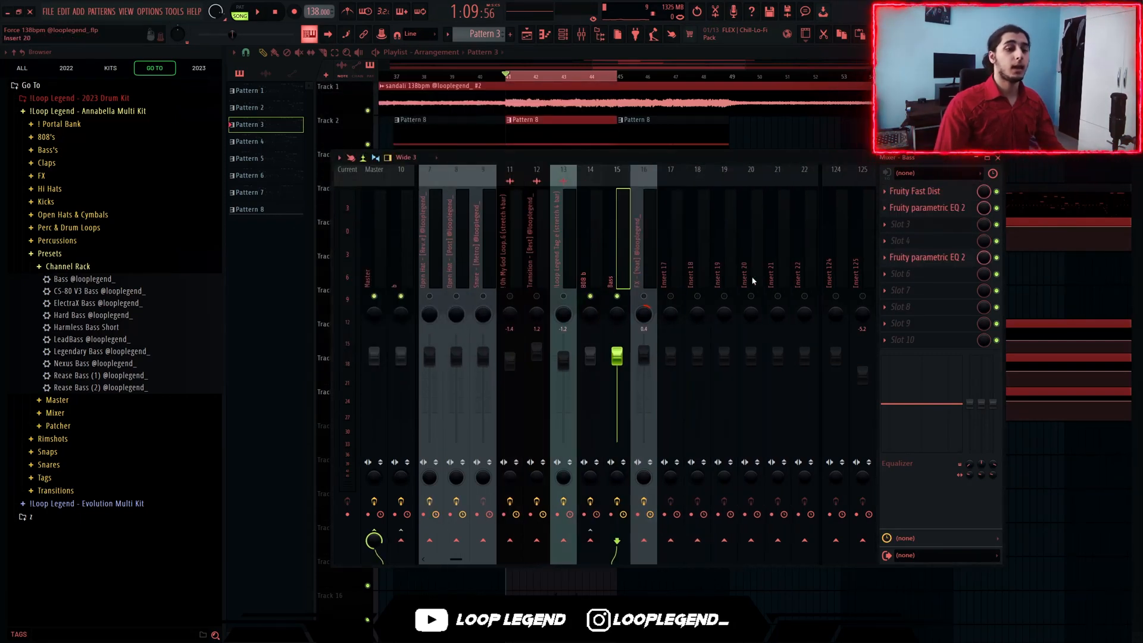
left_click(938, 258)
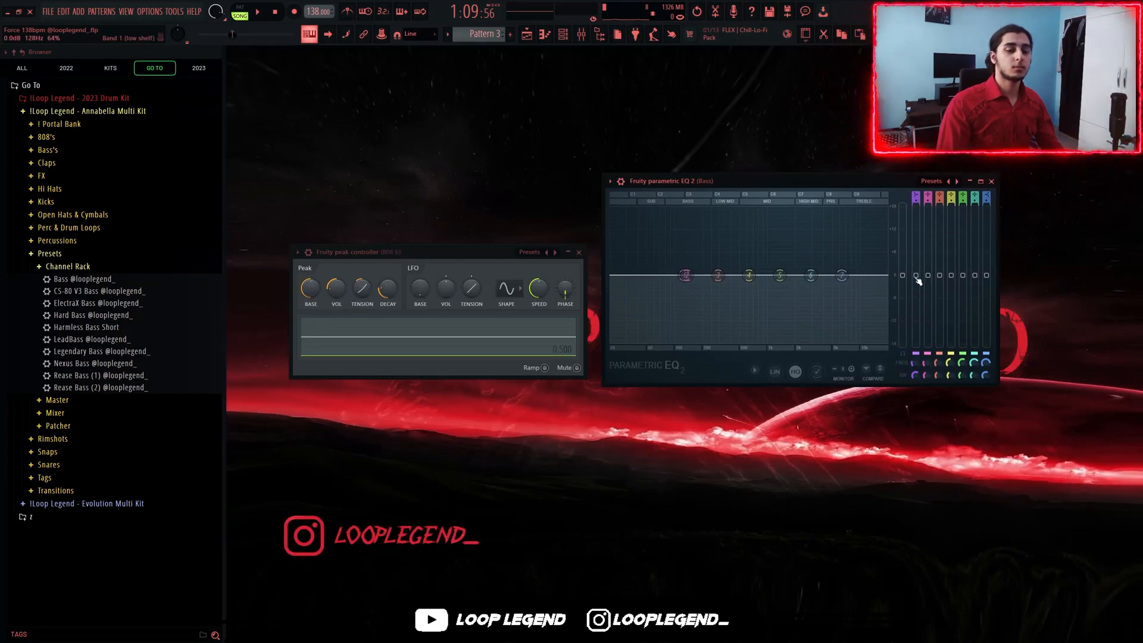
Link the Bass equalizer's band 1 level to the internal controller "Peak ctrl - Peak".
right_click(917, 278)
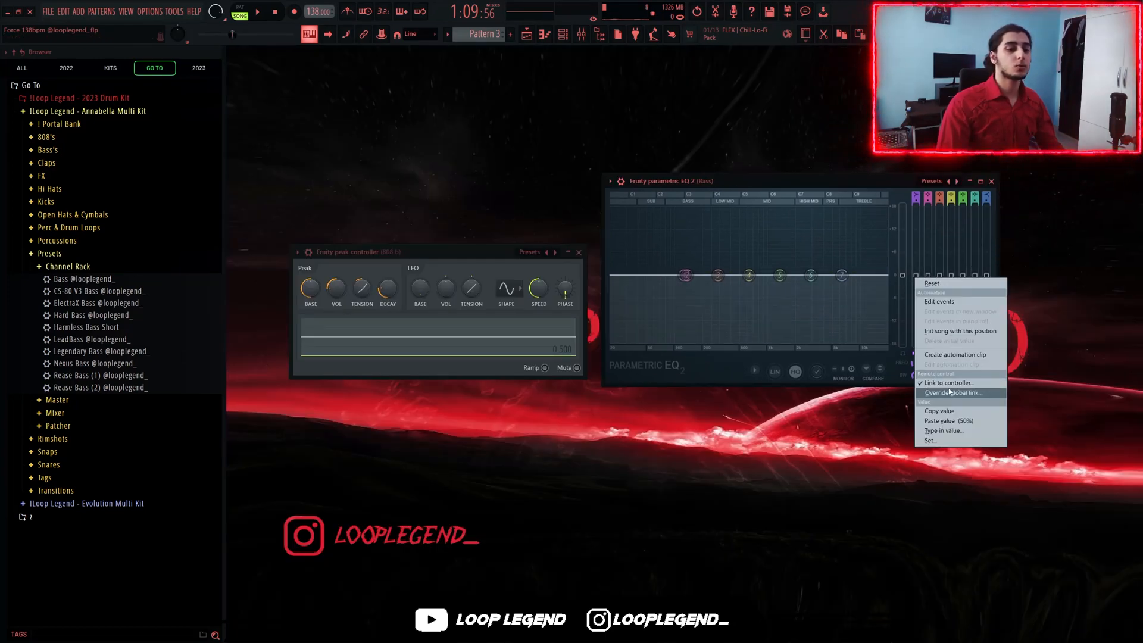
left_click(951, 385)
left_click(584, 325)
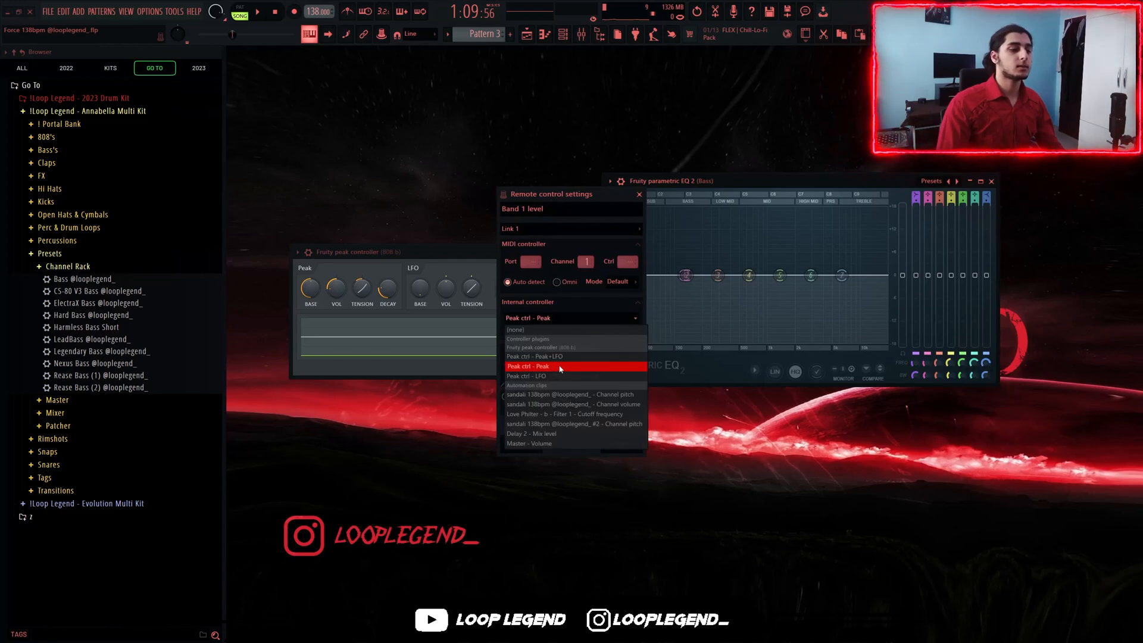
left_click(535, 369)
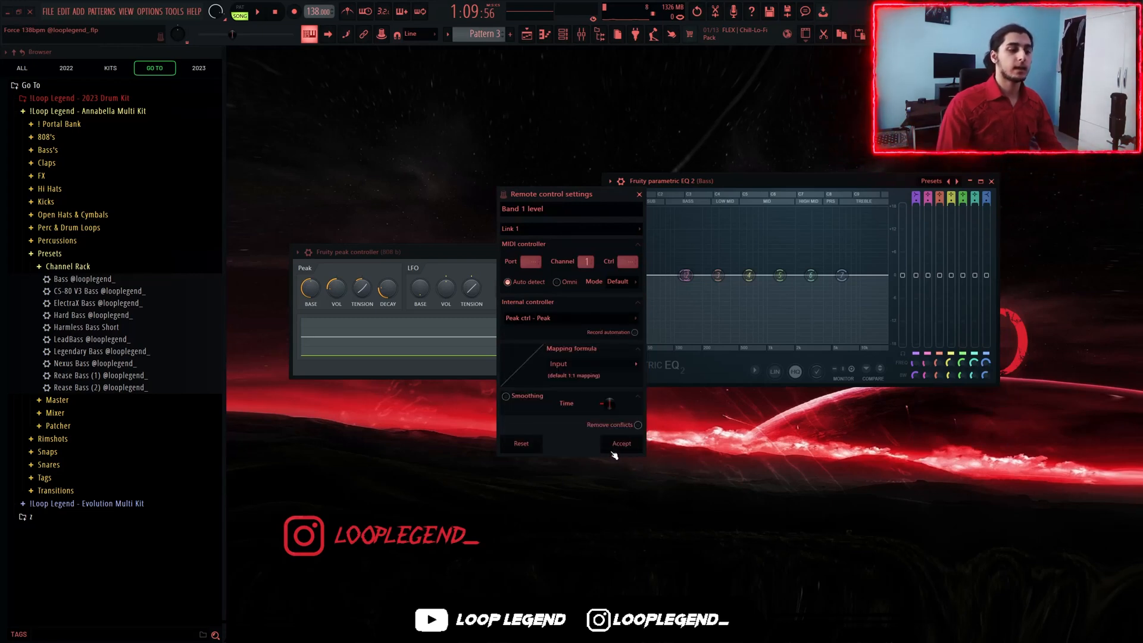
left_click(621, 444)
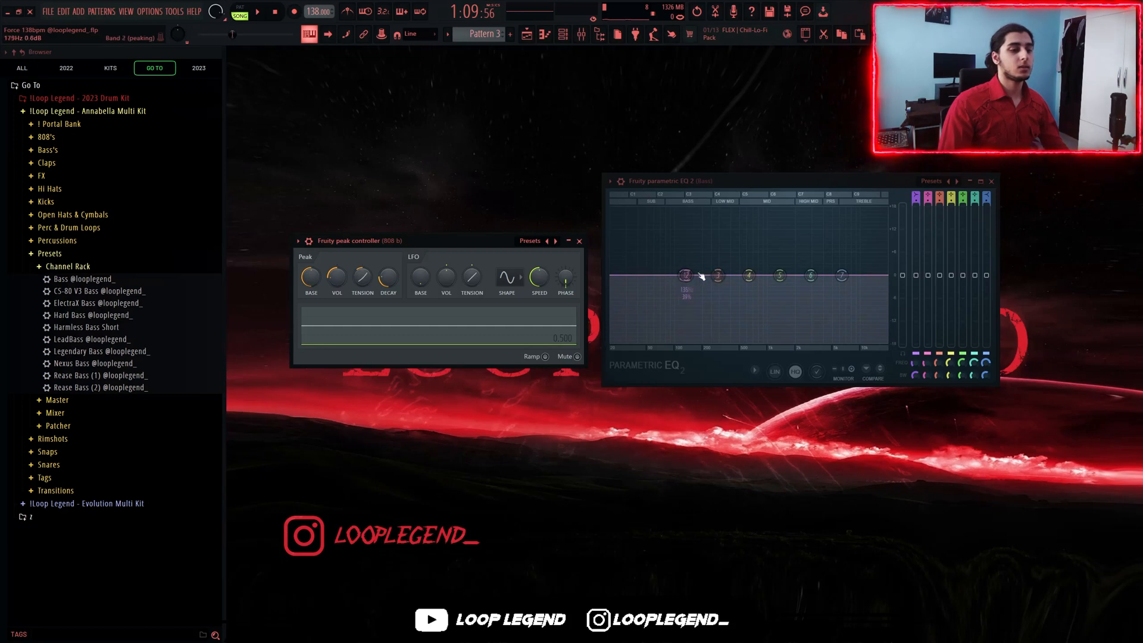
Vary the peak controller's peak volume and play the beat to hear the 808 duck the bass.
left_click_drag(337, 277, 337, 257)
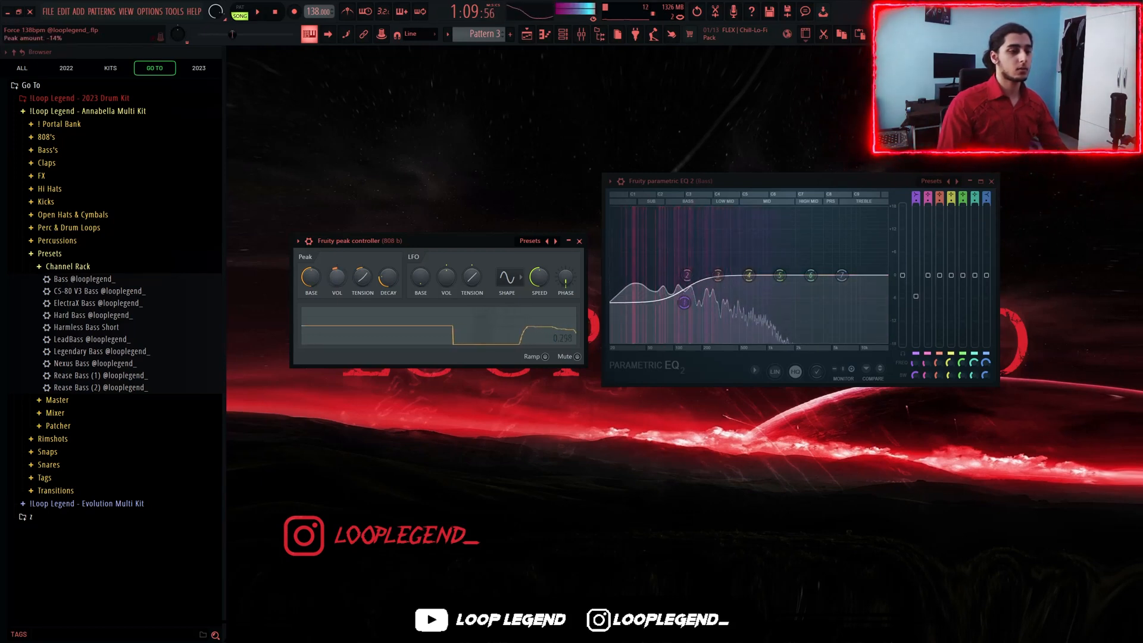
key("space")
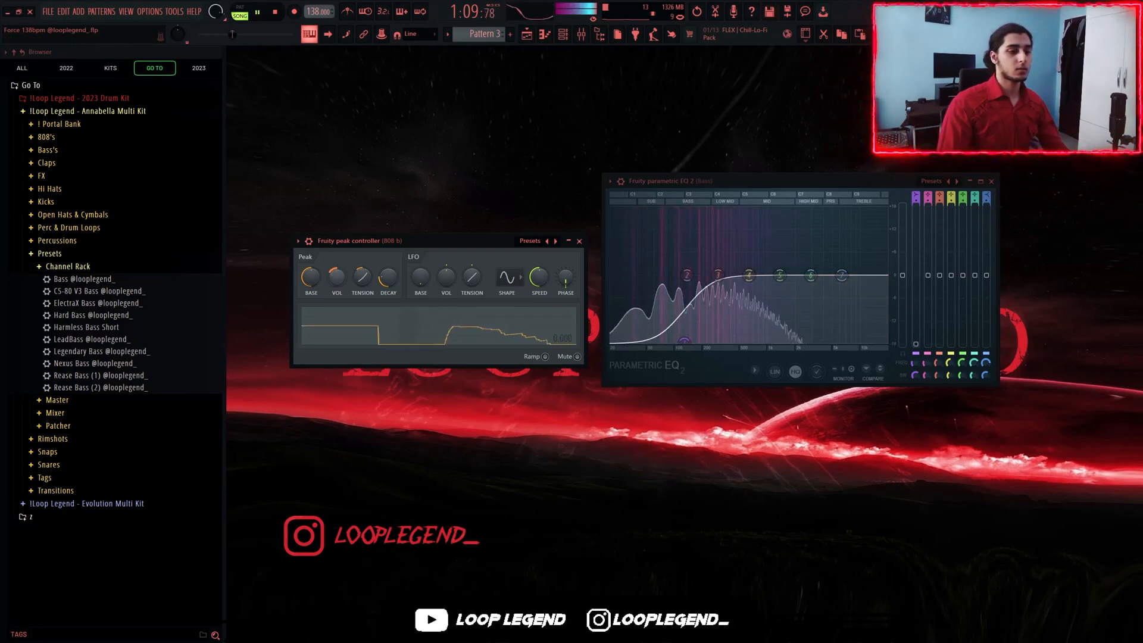
key("space")
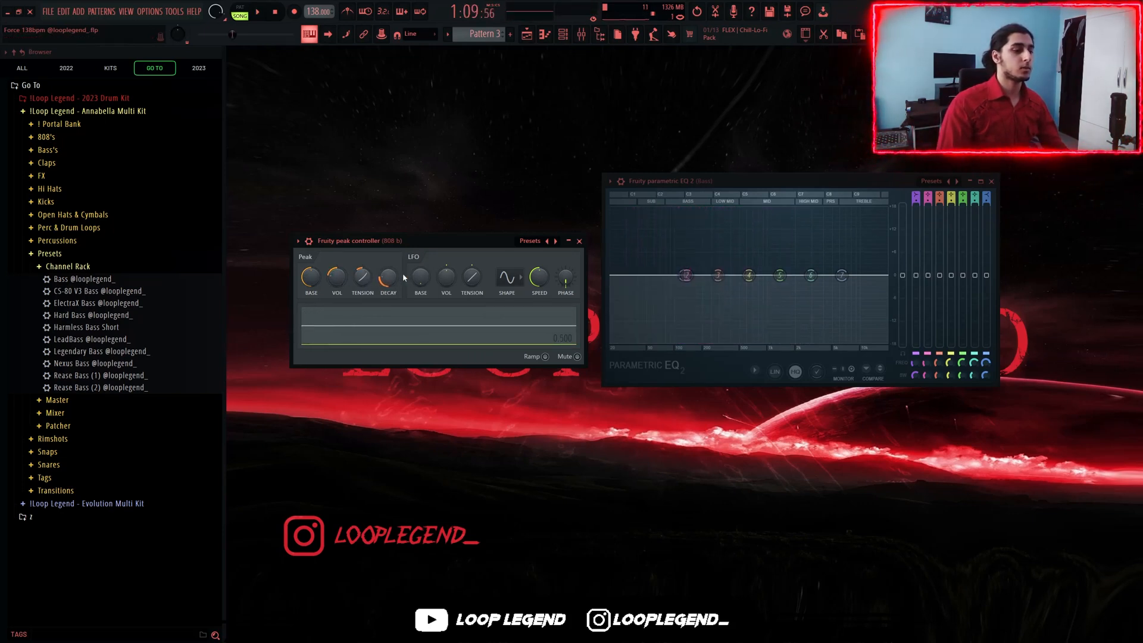
Set up a second Fruity Limiter on the Master with 0 ms attack, 12.0 dB ceiling, raised saturation and 0.5 dB gain.
key("F9")
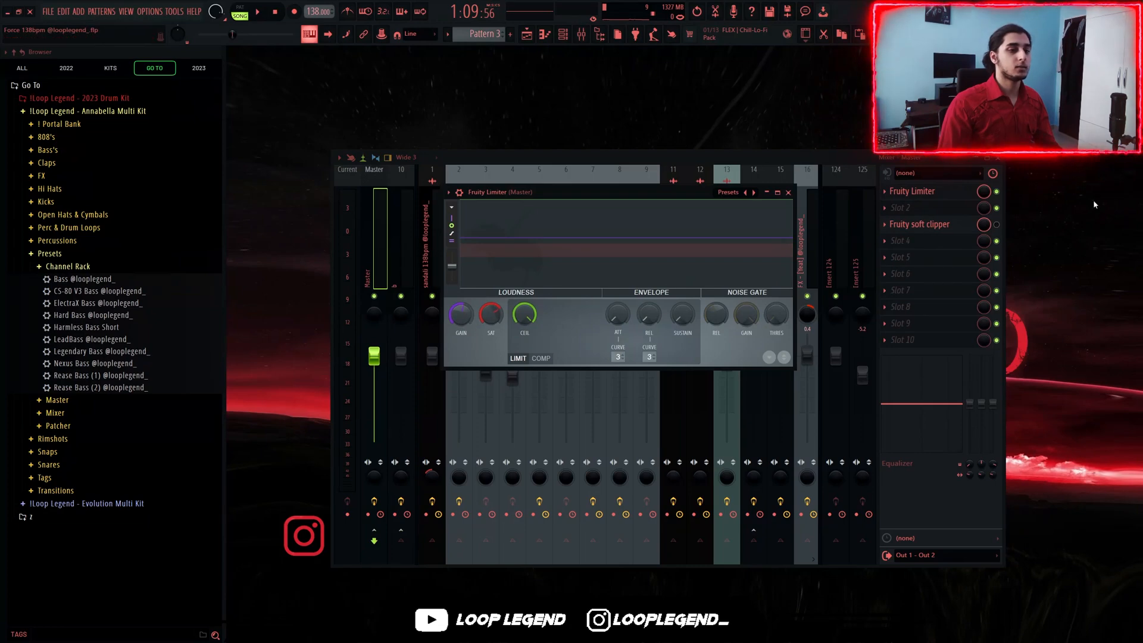
key("Escape")
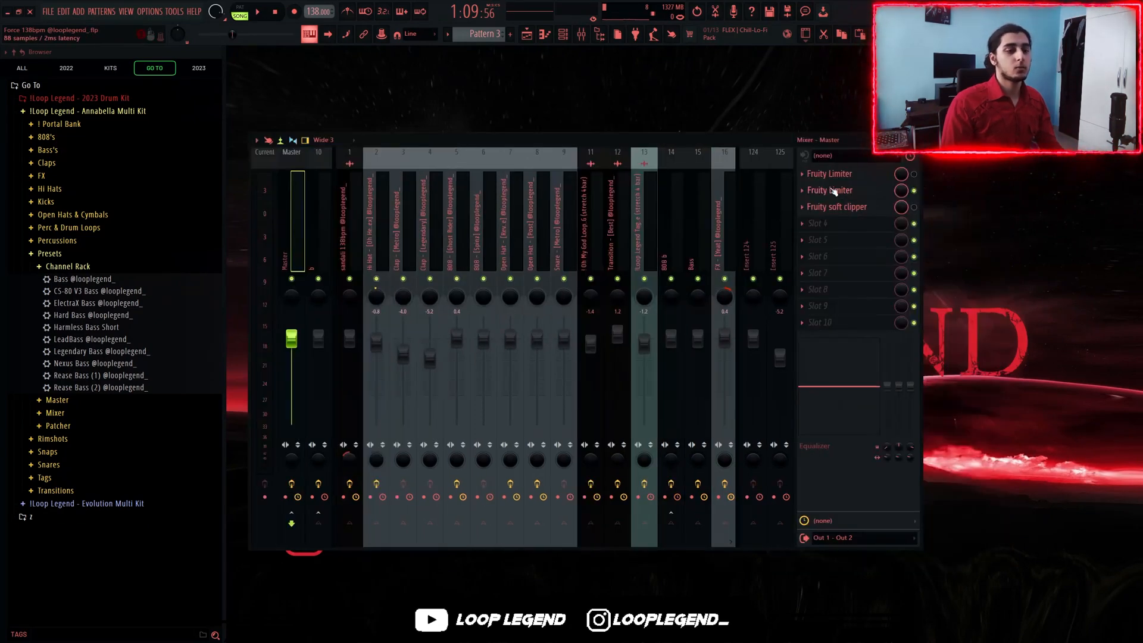
left_click(833, 190)
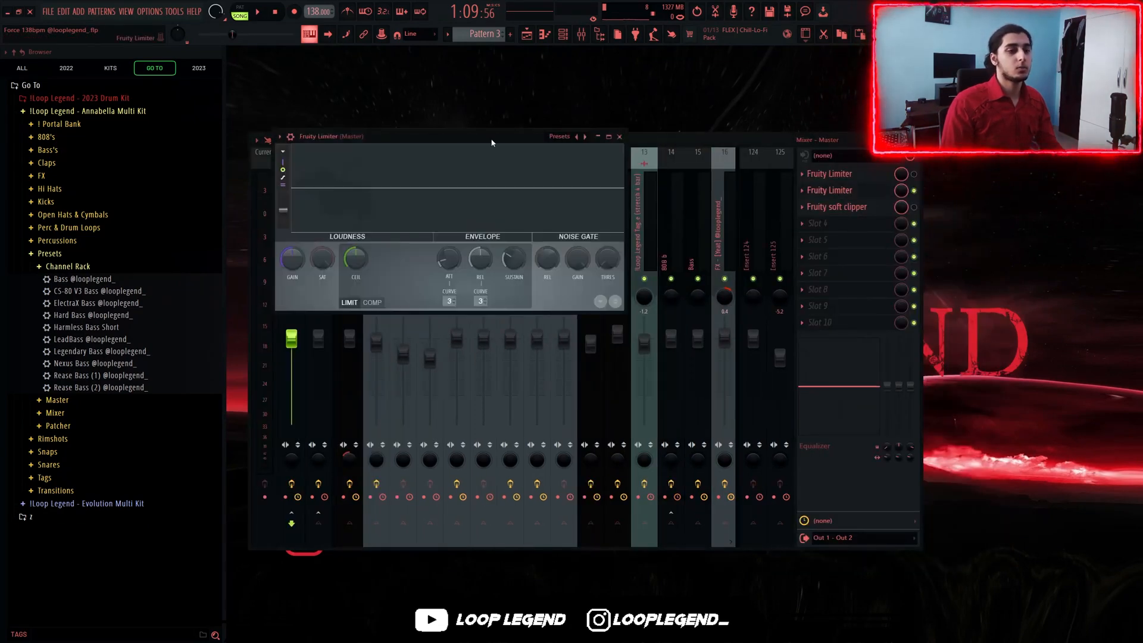
left_click_drag(500, 136, 562, 182)
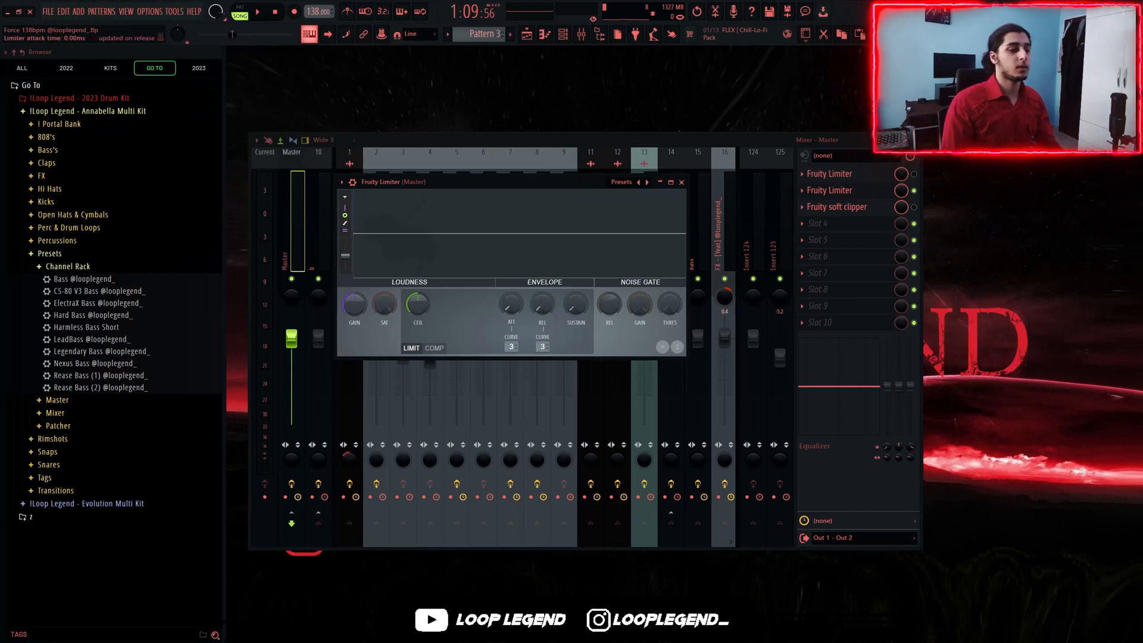
left_click_drag(418, 304, 418, 229)
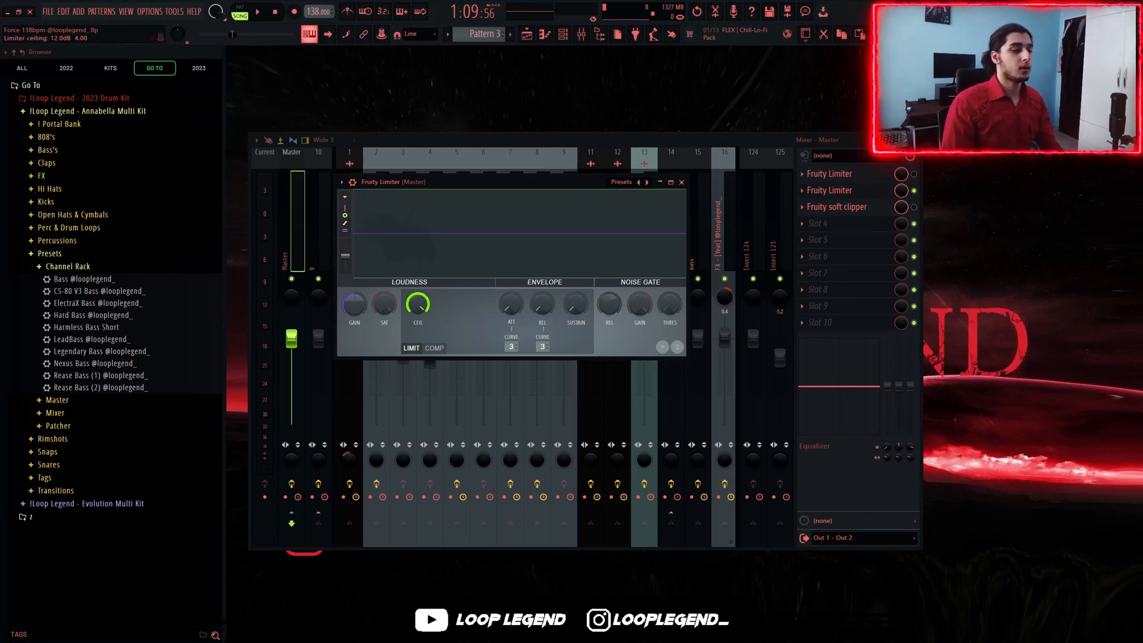
left_click_drag(384, 304, 384, 286)
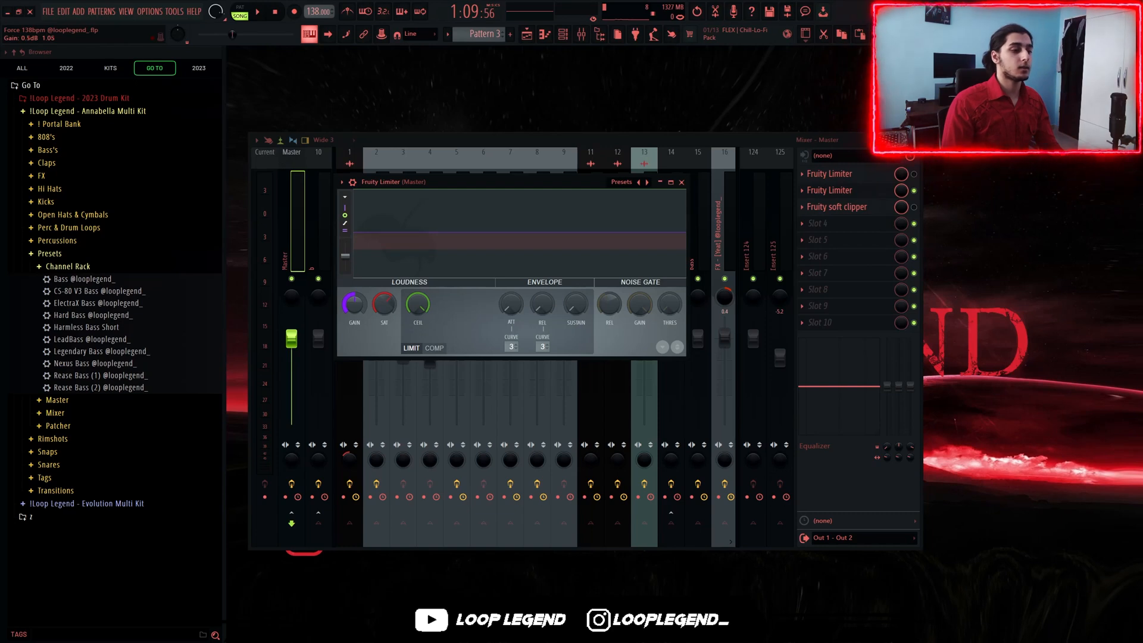
Play the beat and check the hi-hat, clap and Master mixer tracks and their levels.
key("space")
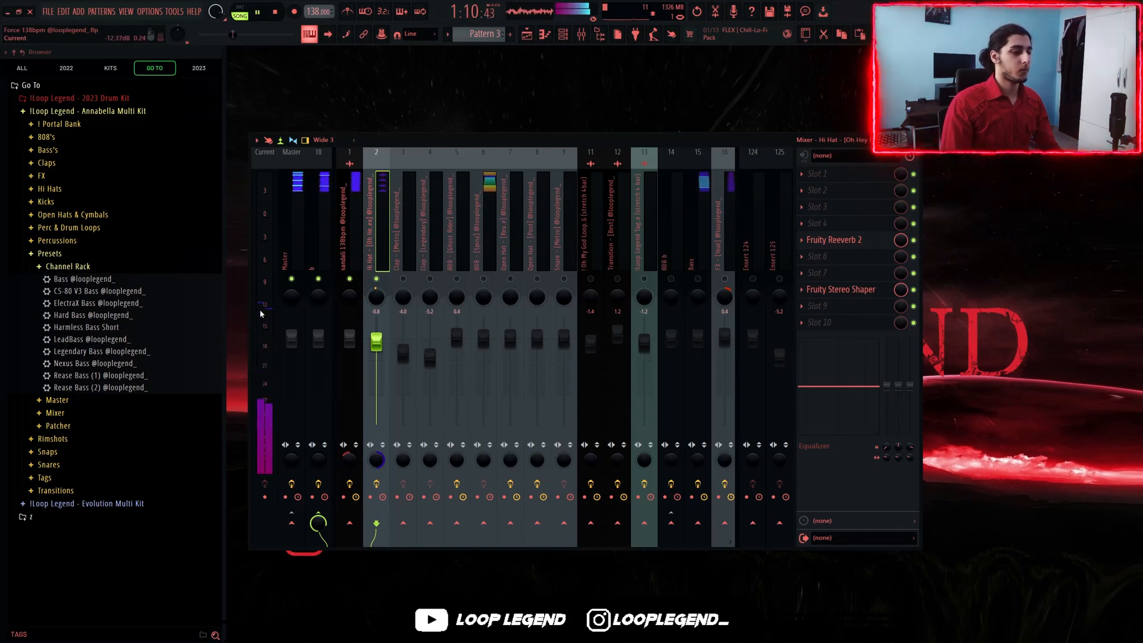
left_click(415, 254)
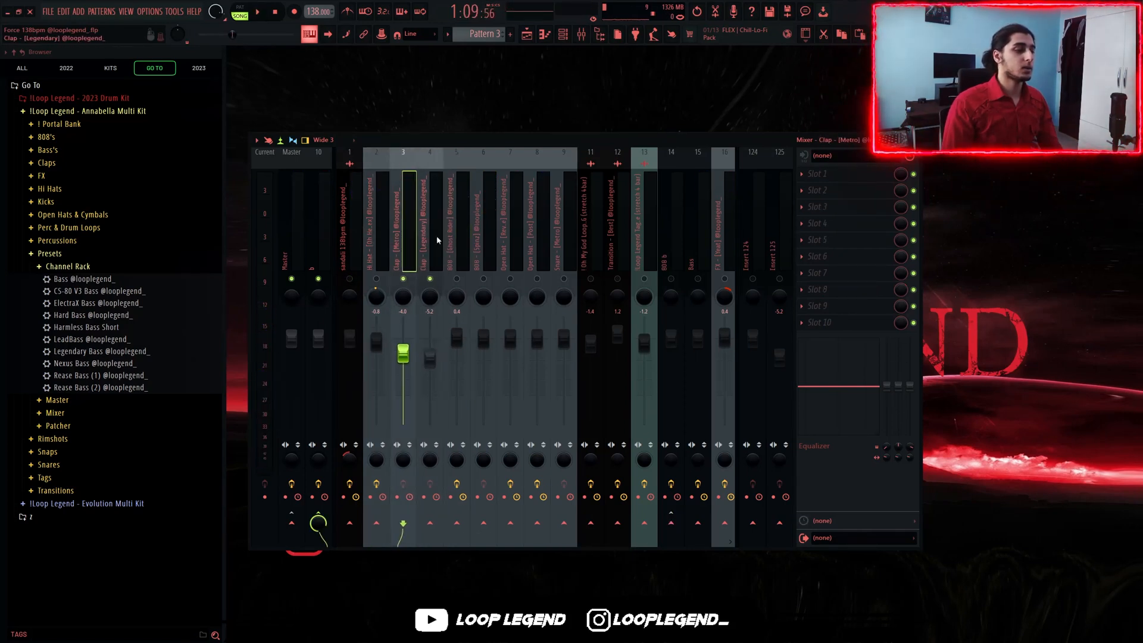
left_click(270, 240)
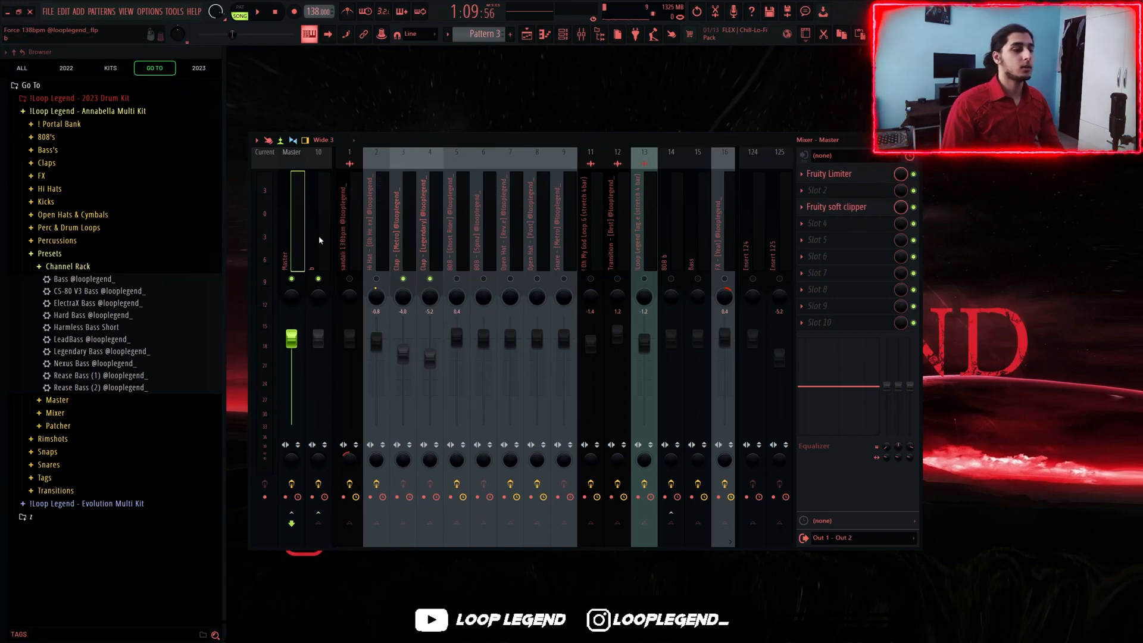
left_click(379, 228)
left_click(406, 230)
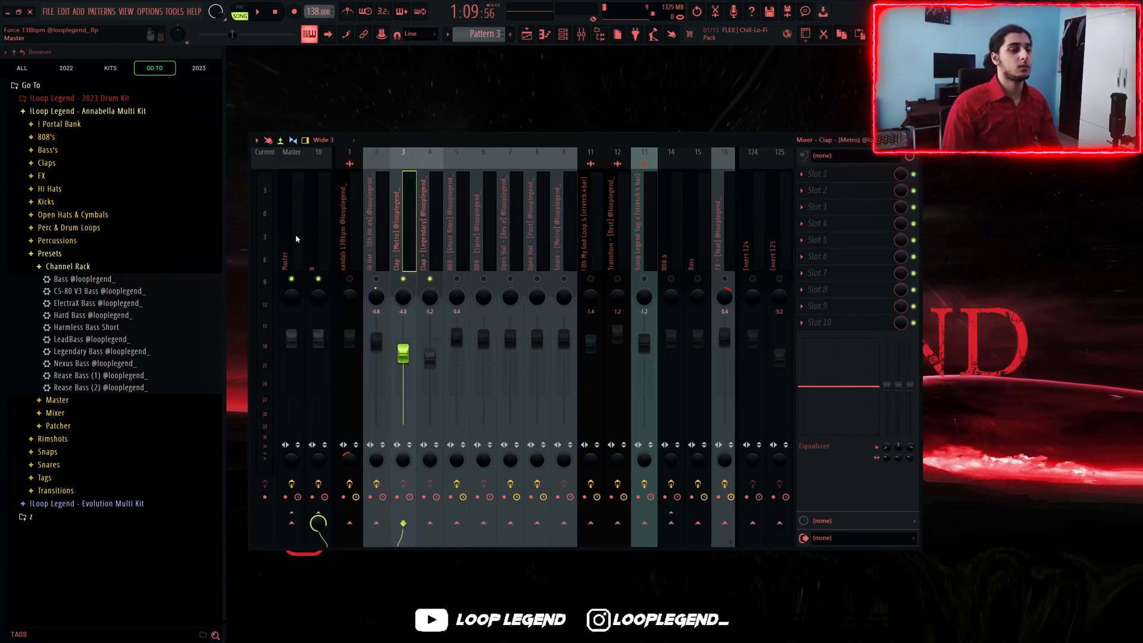
left_click(296, 234)
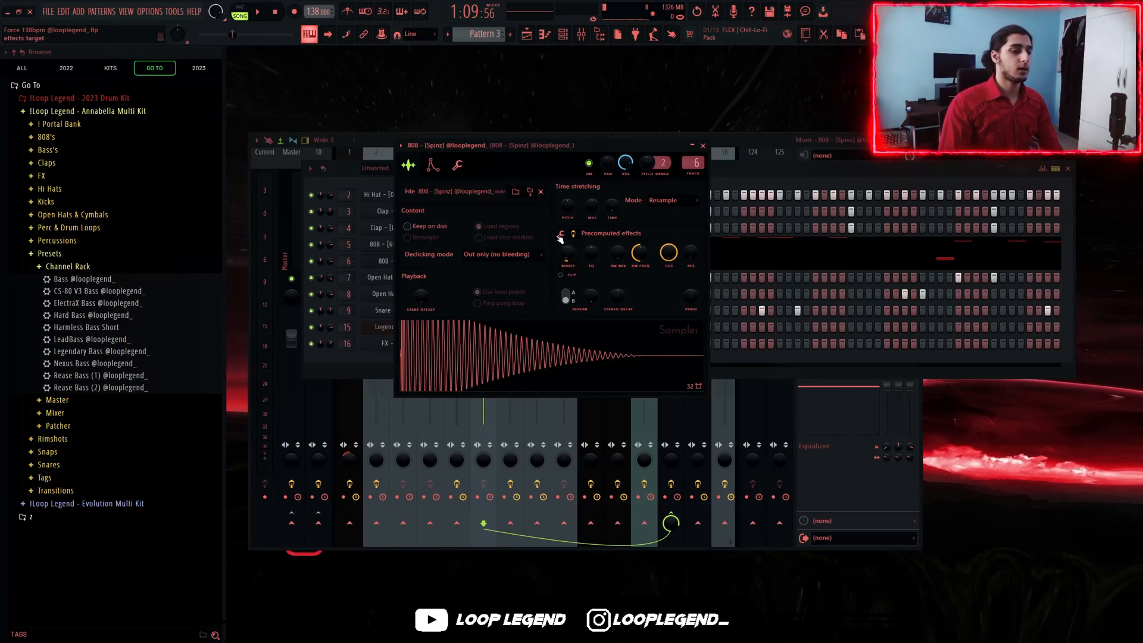
Show the precomputed fade-out of the "808 - [Spinz]" sample and play the beat to check its mixer level.
left_click(561, 235)
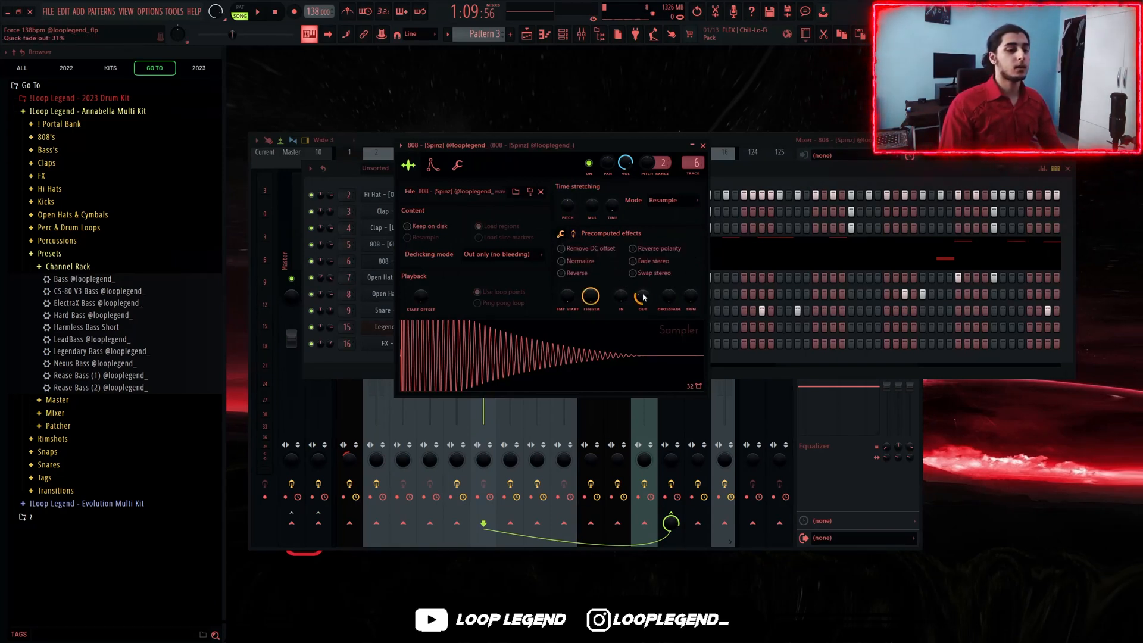
key("F9")
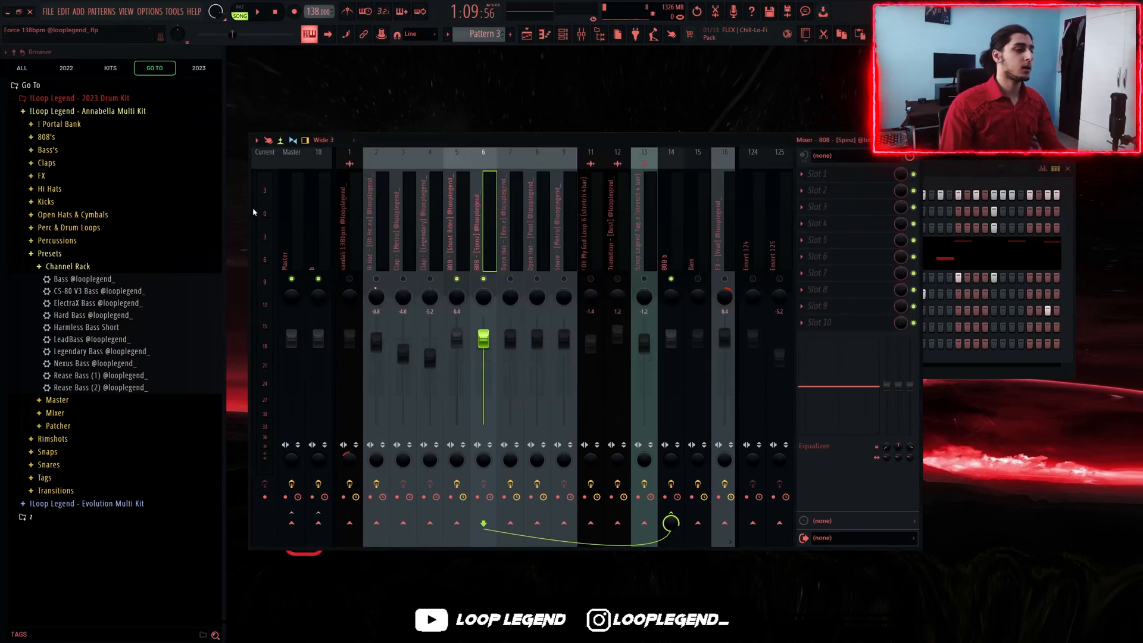
key("space")
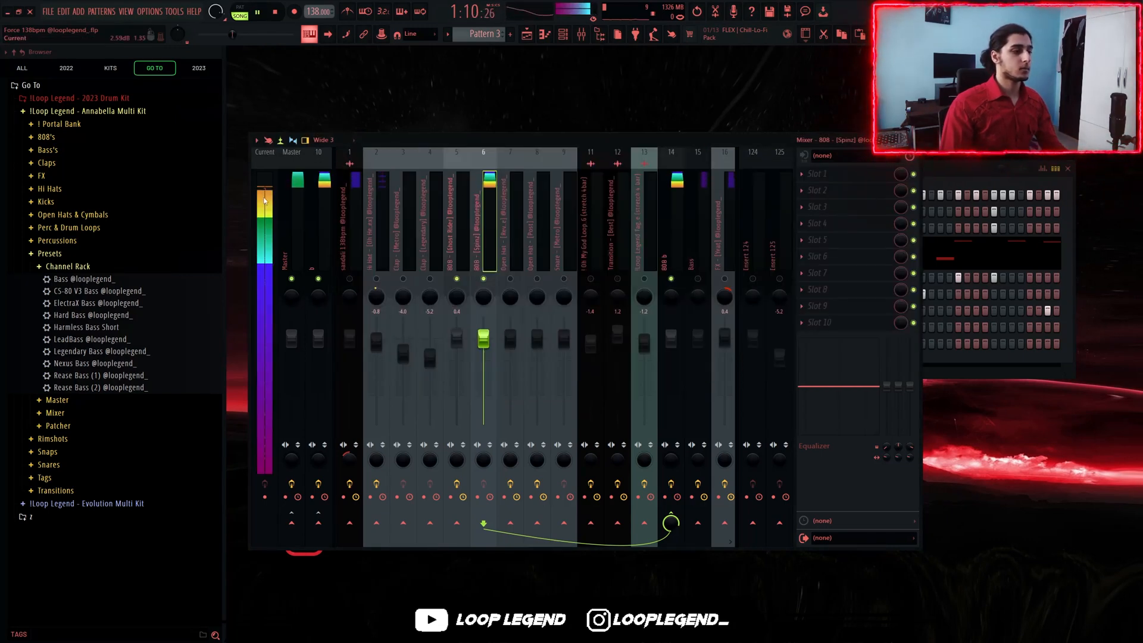
key("space")
Play the beat to check the mixer level of the "808 - [Ghost Rider]" track.
left_click(457, 256)
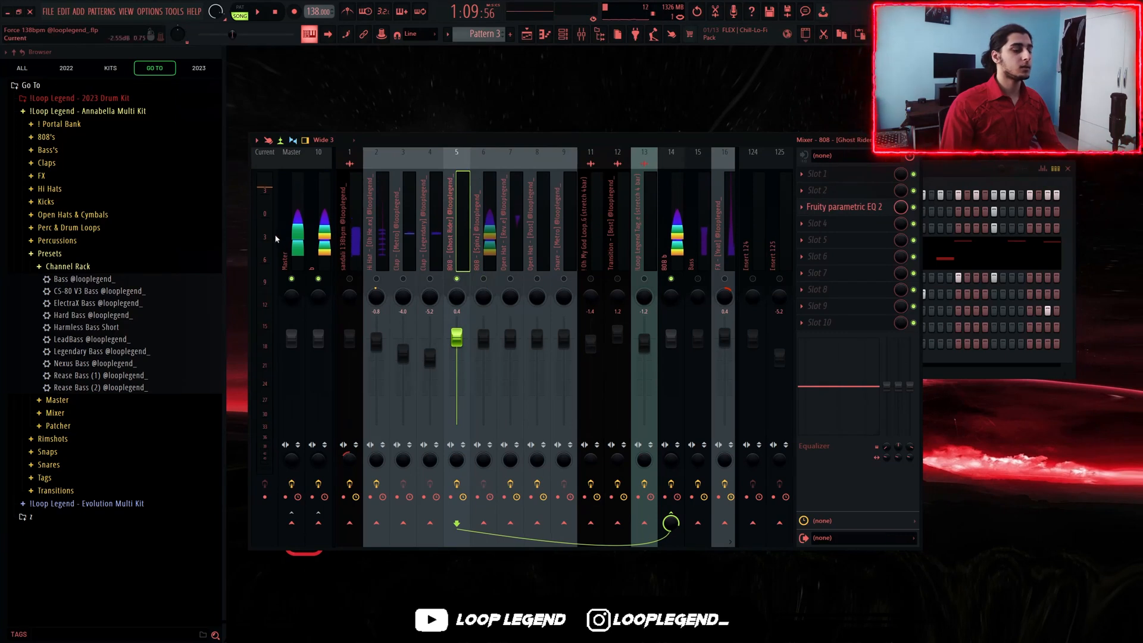
key("space")
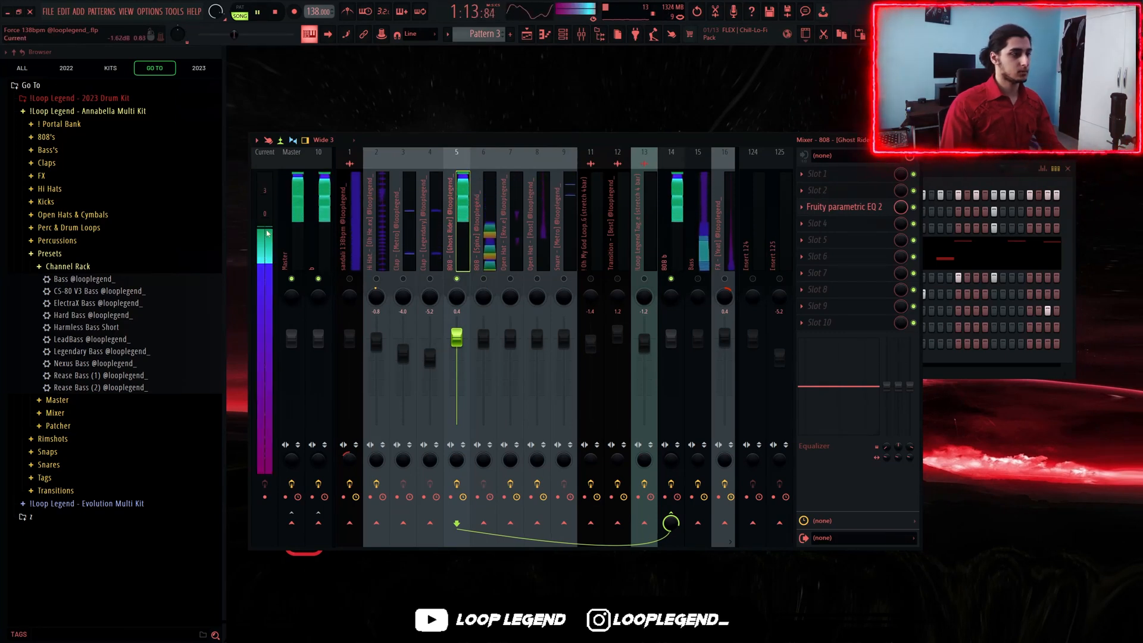
key("space")
Check the open hat and snare mixer tracks while playing the beat.
left_click(527, 235)
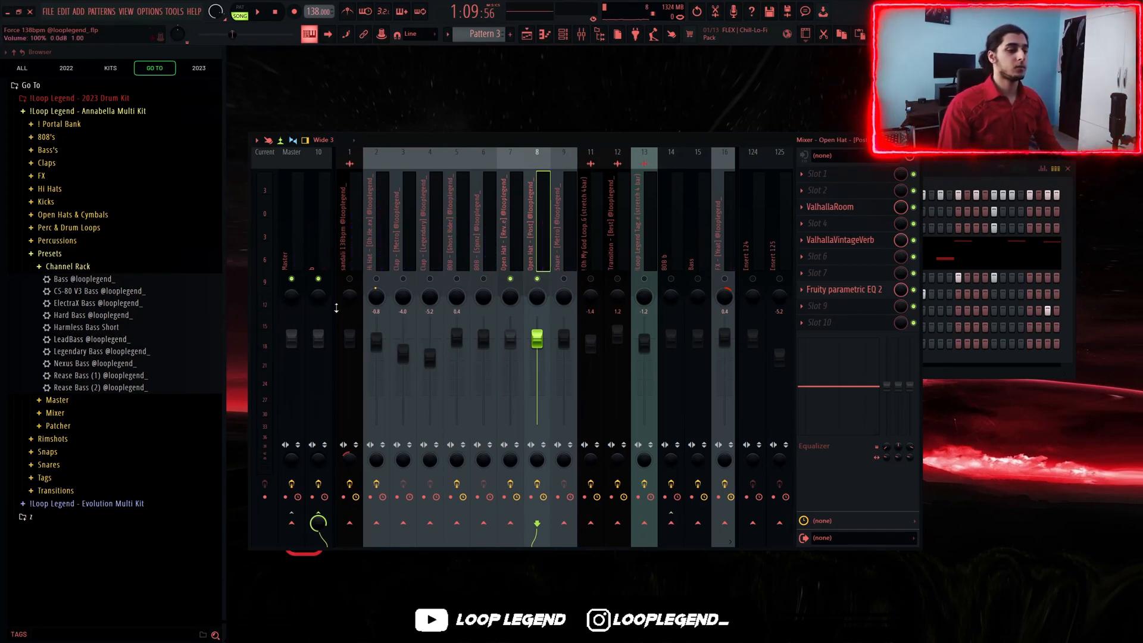
left_click(292, 316)
key("space")
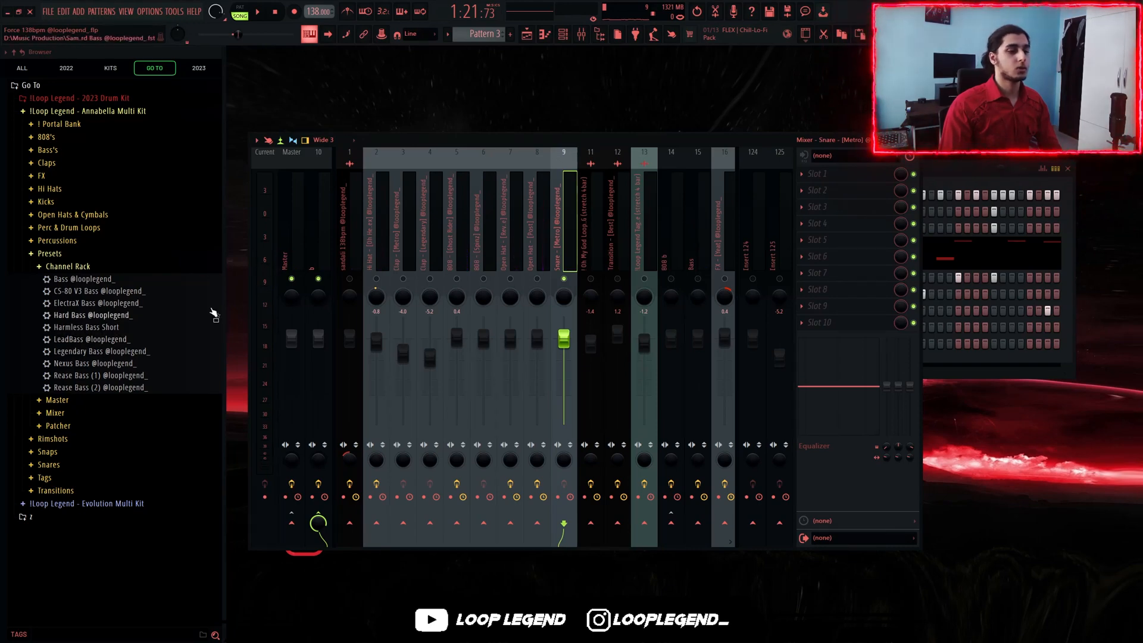
Inspect the FX mixer track and preview the "FX - [Yeat]" sample from the Annabella Multi Kit.
key("space")
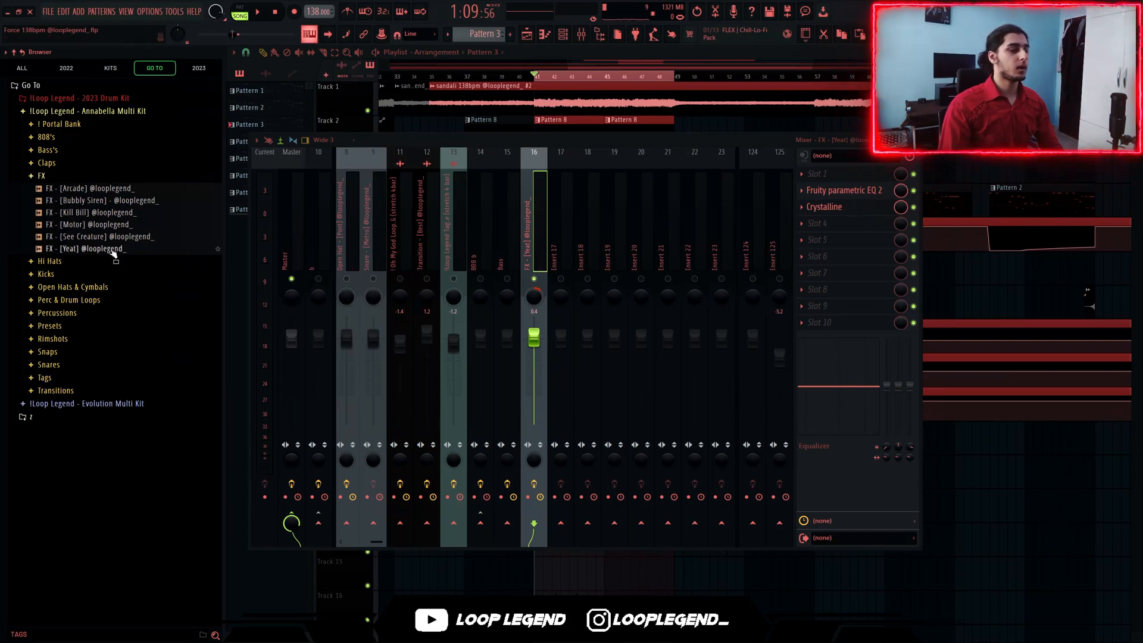
left_click(89, 251)
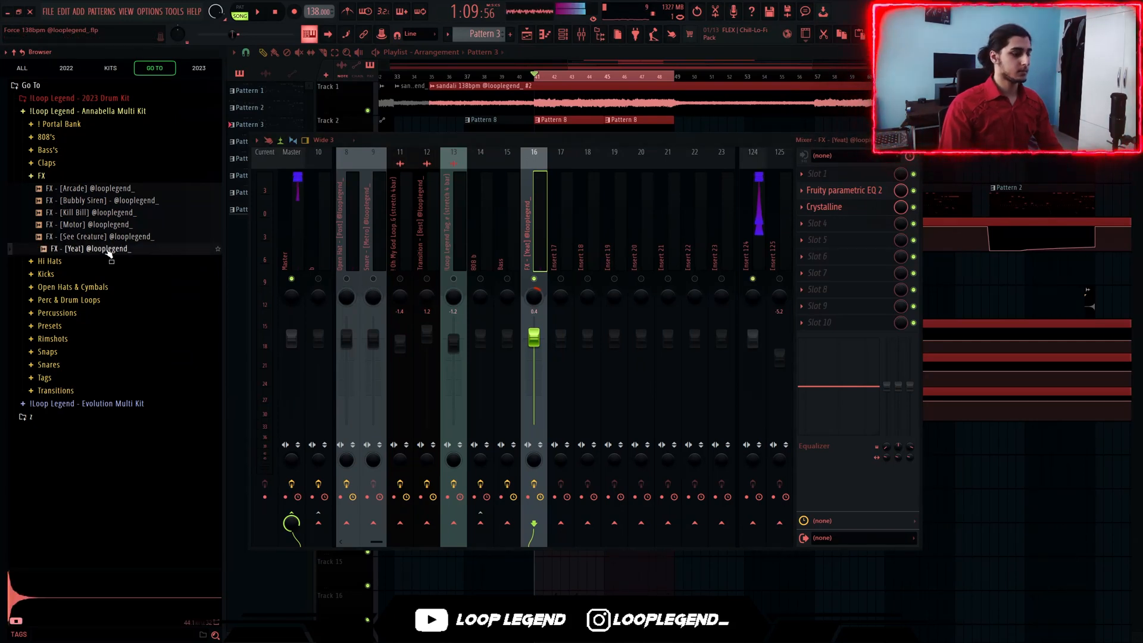
key("space")
Inspect the Fruity Love Philter cutoff on mixer track "b" and play its Track 5 automation through the Pattern 2 section.
key("F7")
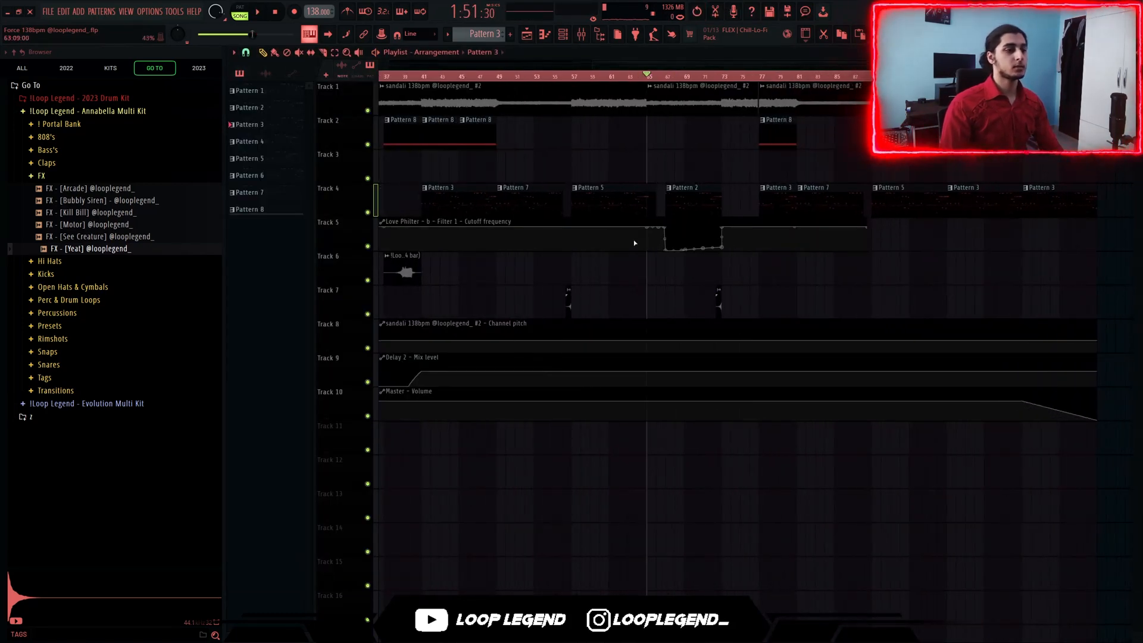
key("F9")
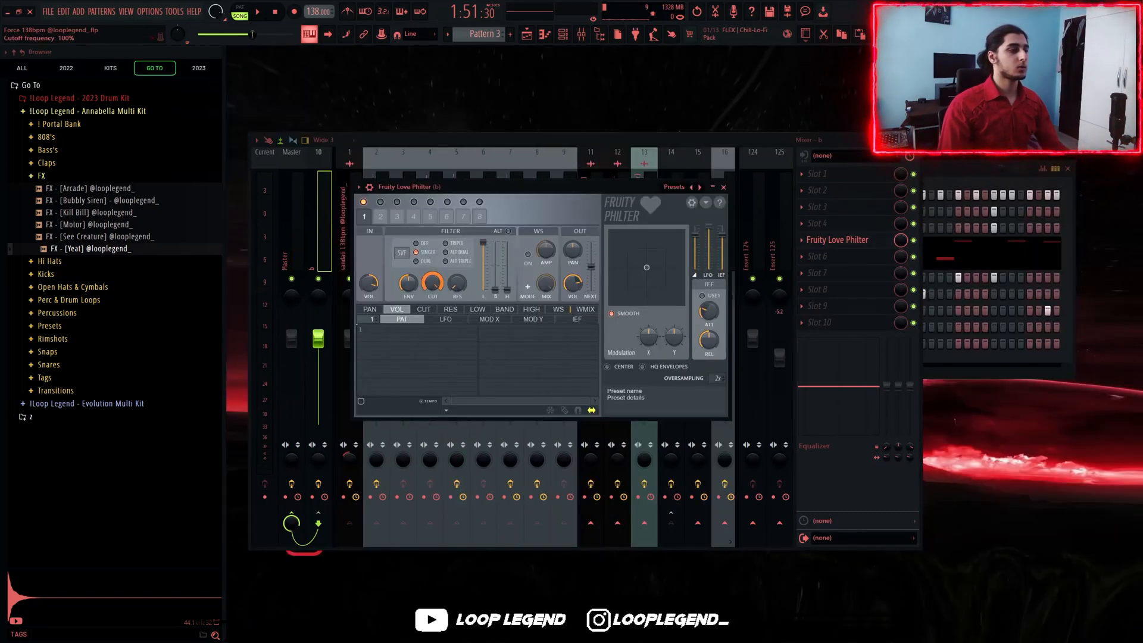
left_click(527, 35)
scroll(839, 267, "up", 3)
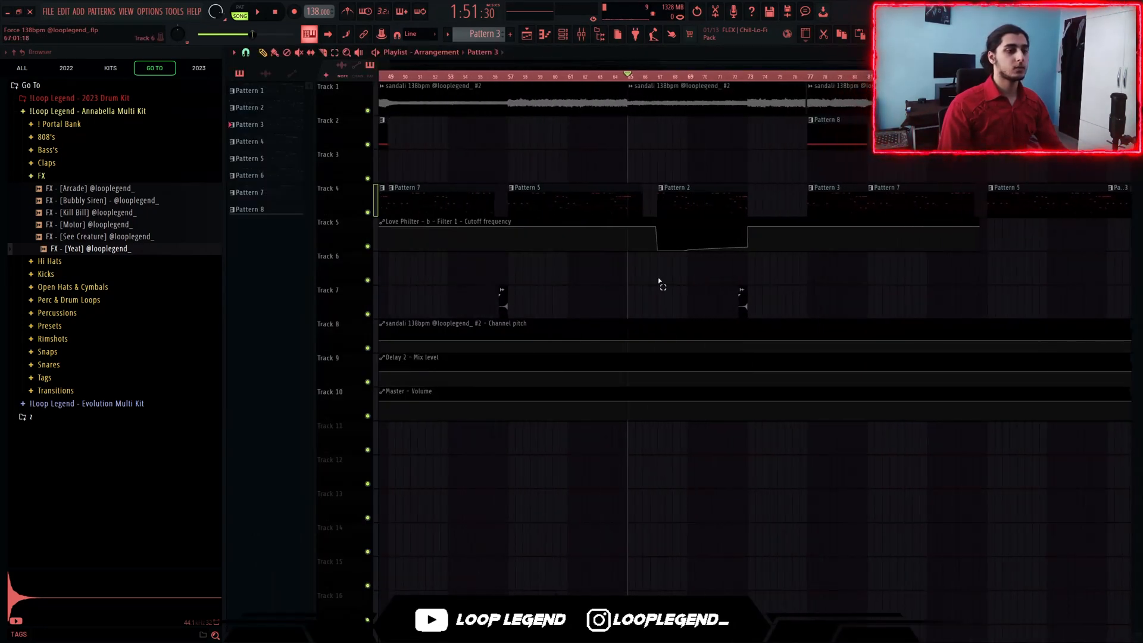
key("space")
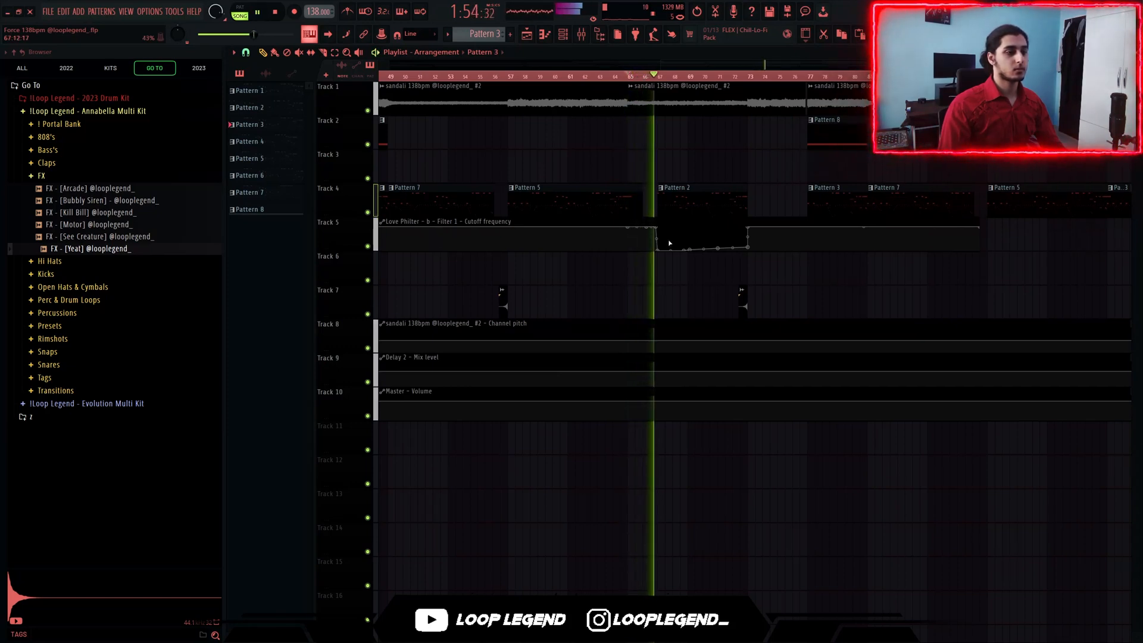
scroll(741, 223, "up", 3)
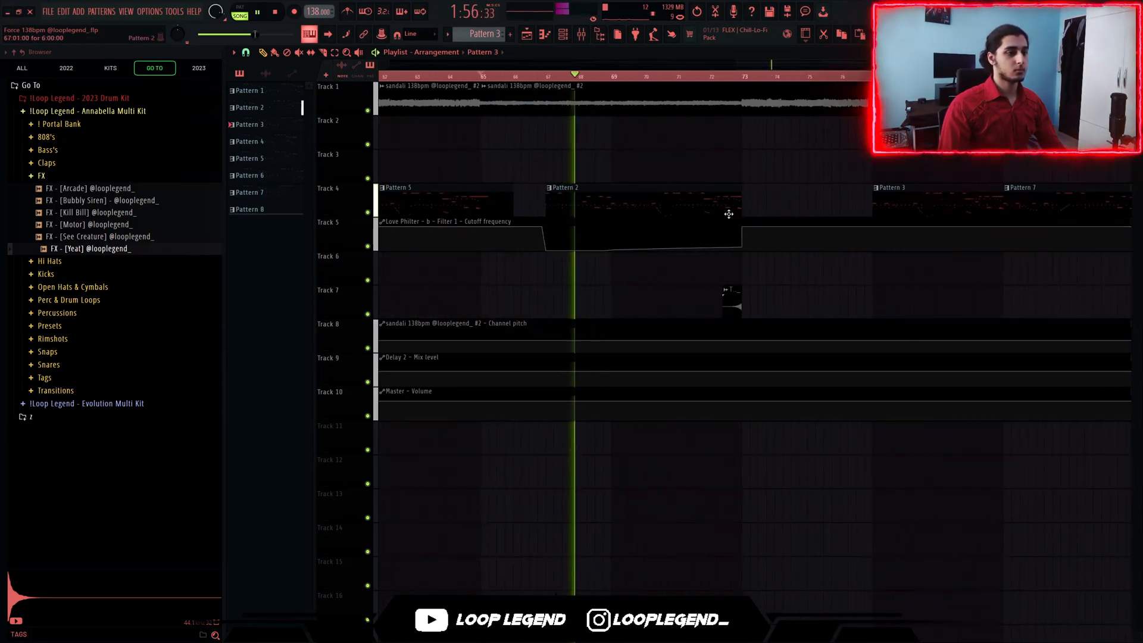